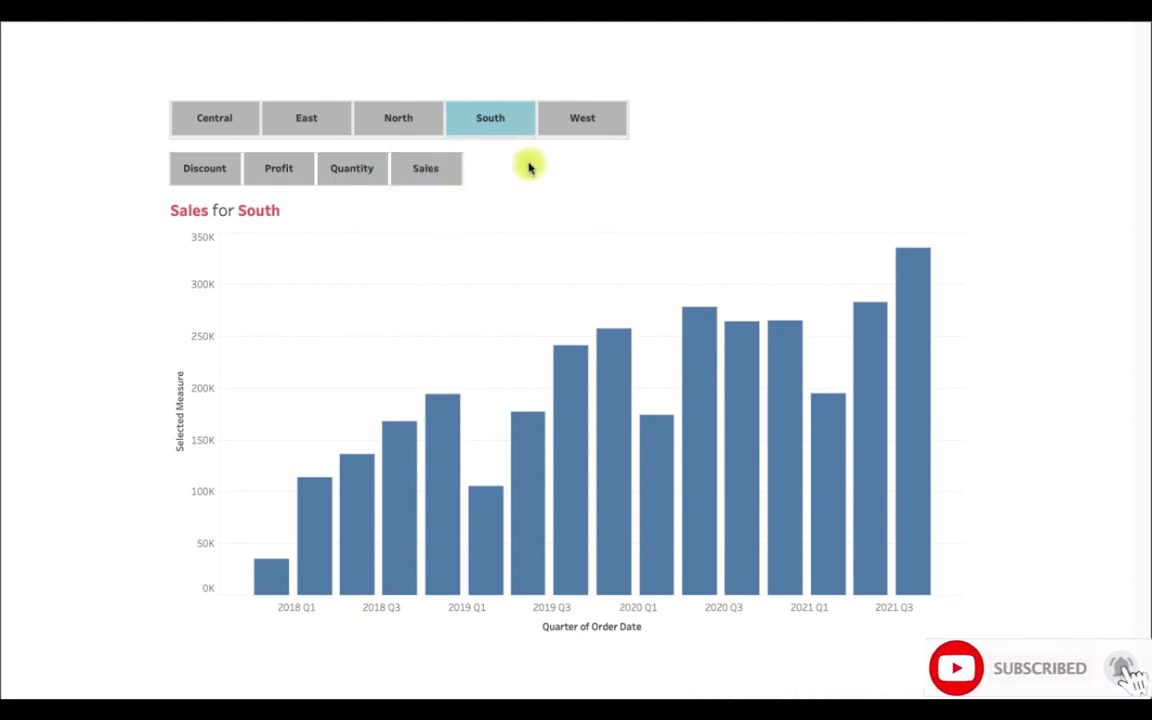
# - Try out the finished dashboard's region buttons West, South and North together with the Sales measure button
pyautogui.click(562, 121)
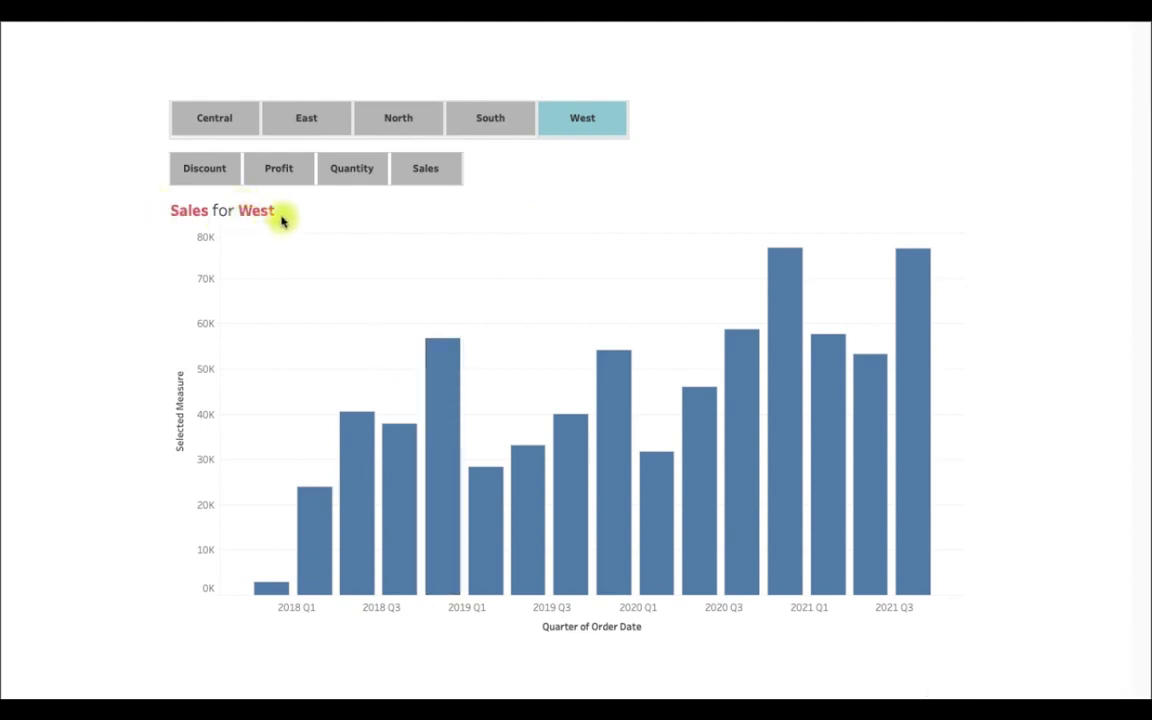
pyautogui.click(424, 178)
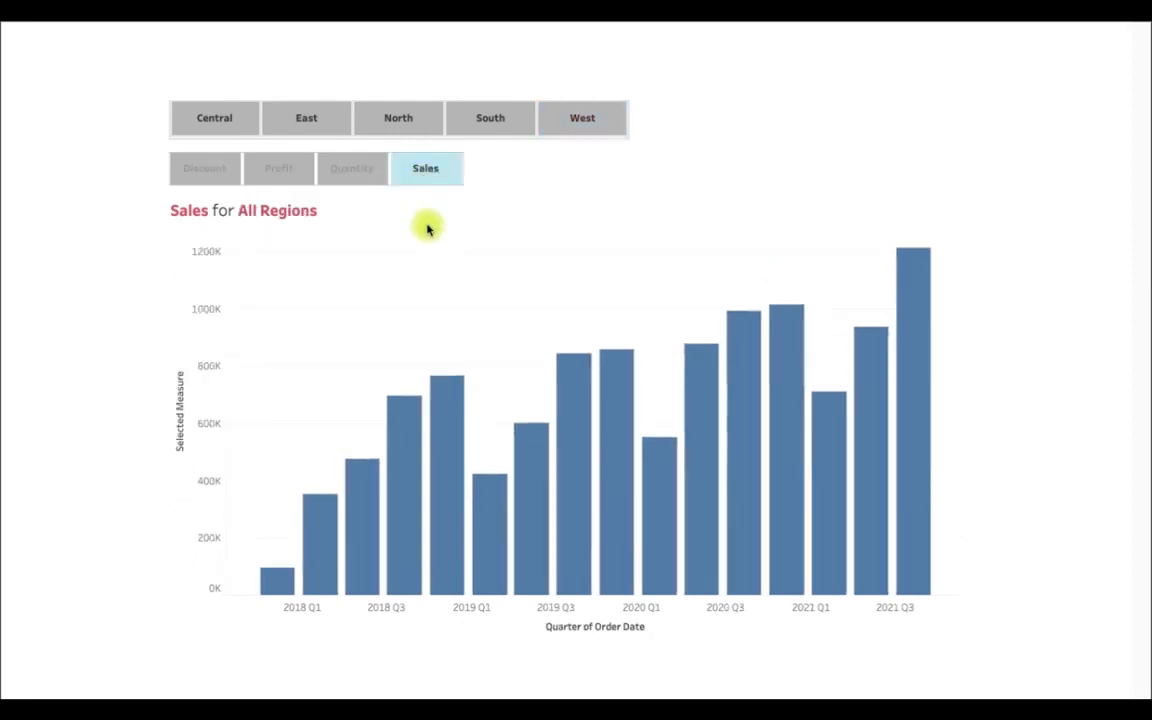
pyautogui.click(582, 141)
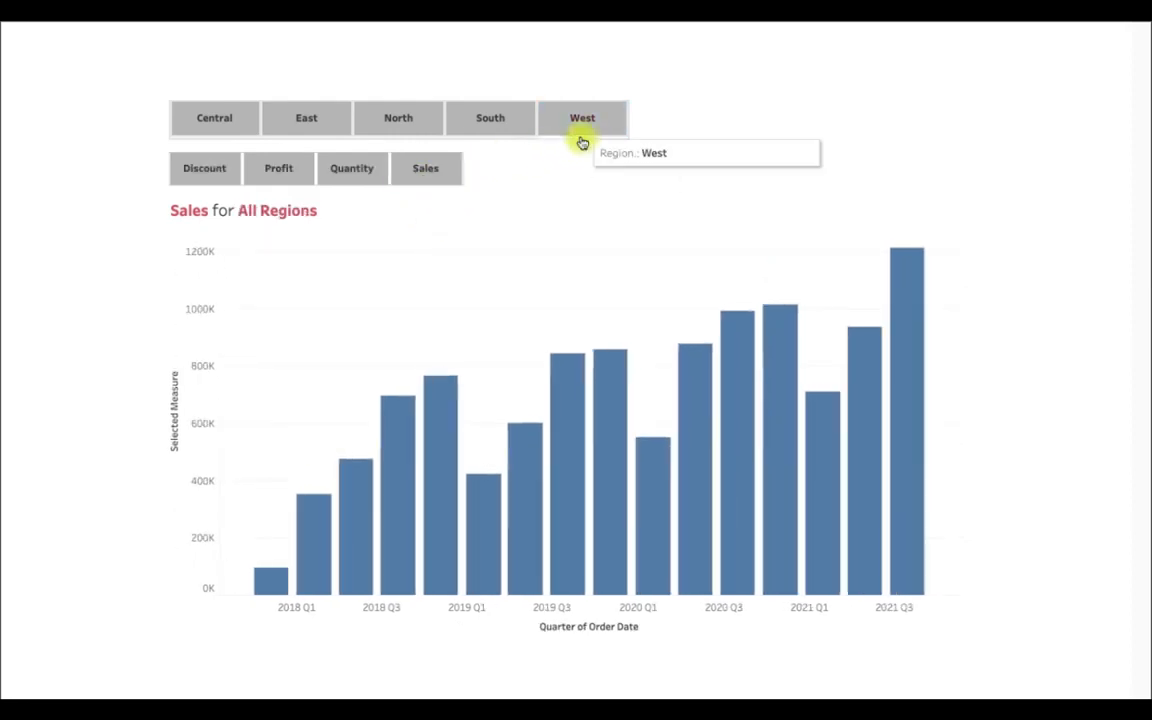
pyautogui.click(500, 128)
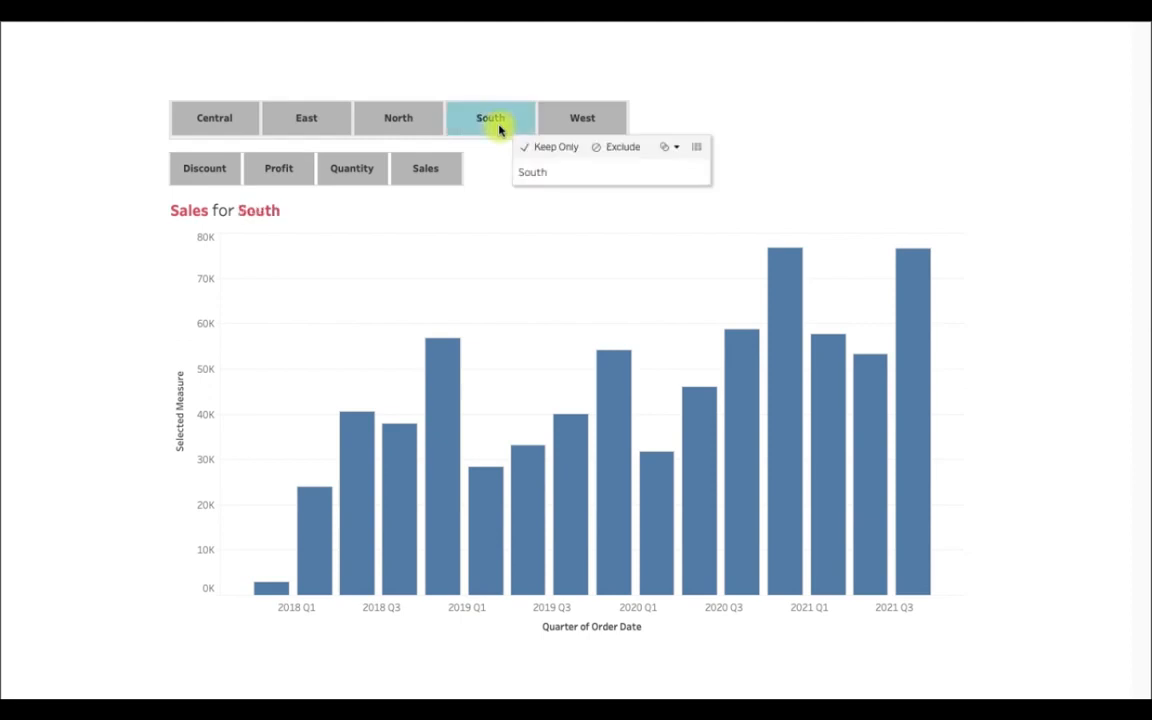
pyautogui.click(381, 117)
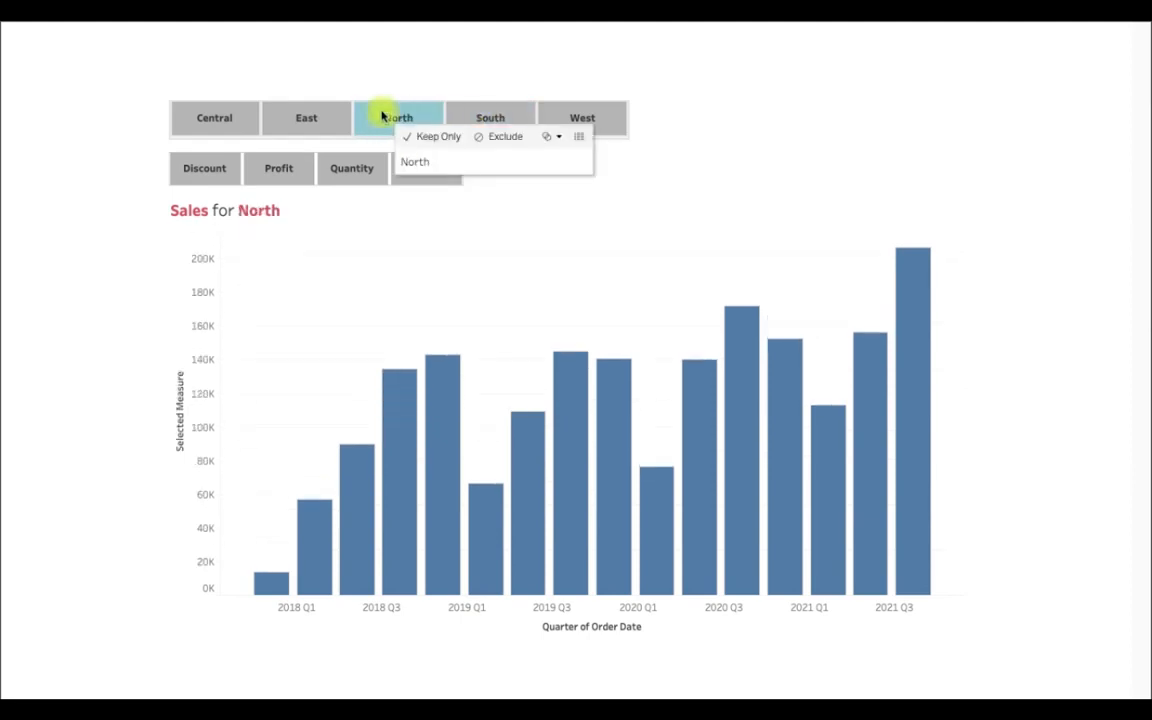
pyautogui.click(339, 175)
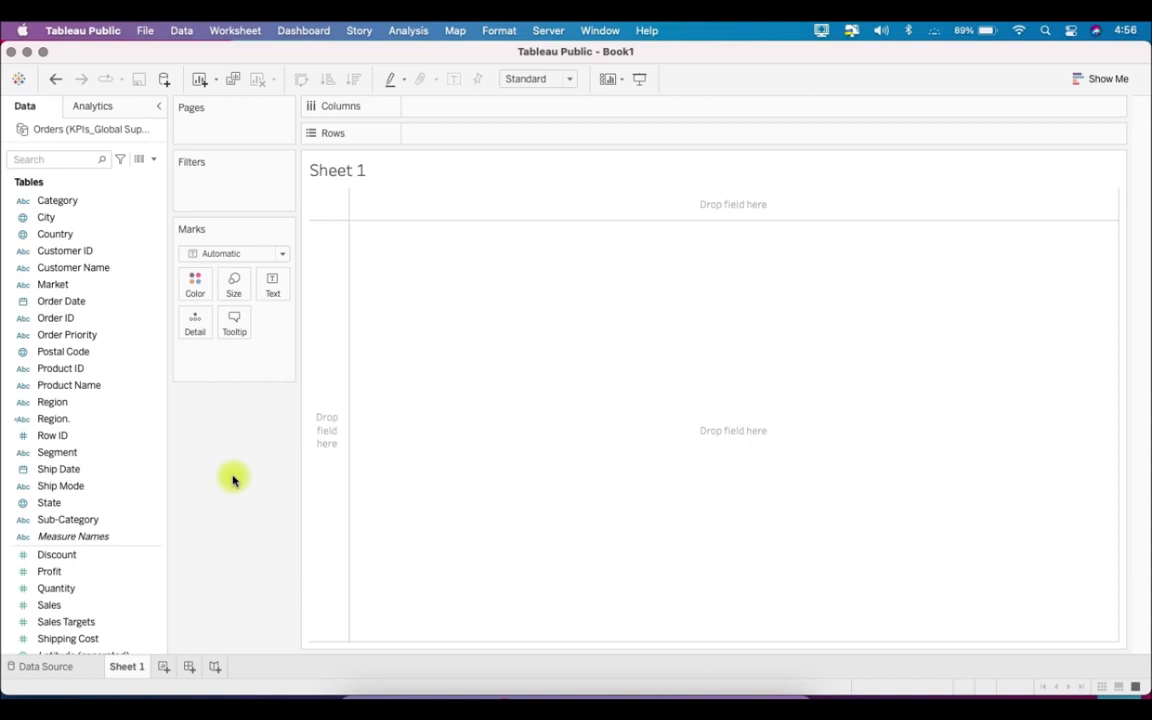
# - Start a new parameter named Region Parameter with data type String and its allowable values restricted to a list
pyautogui.click(153, 160)
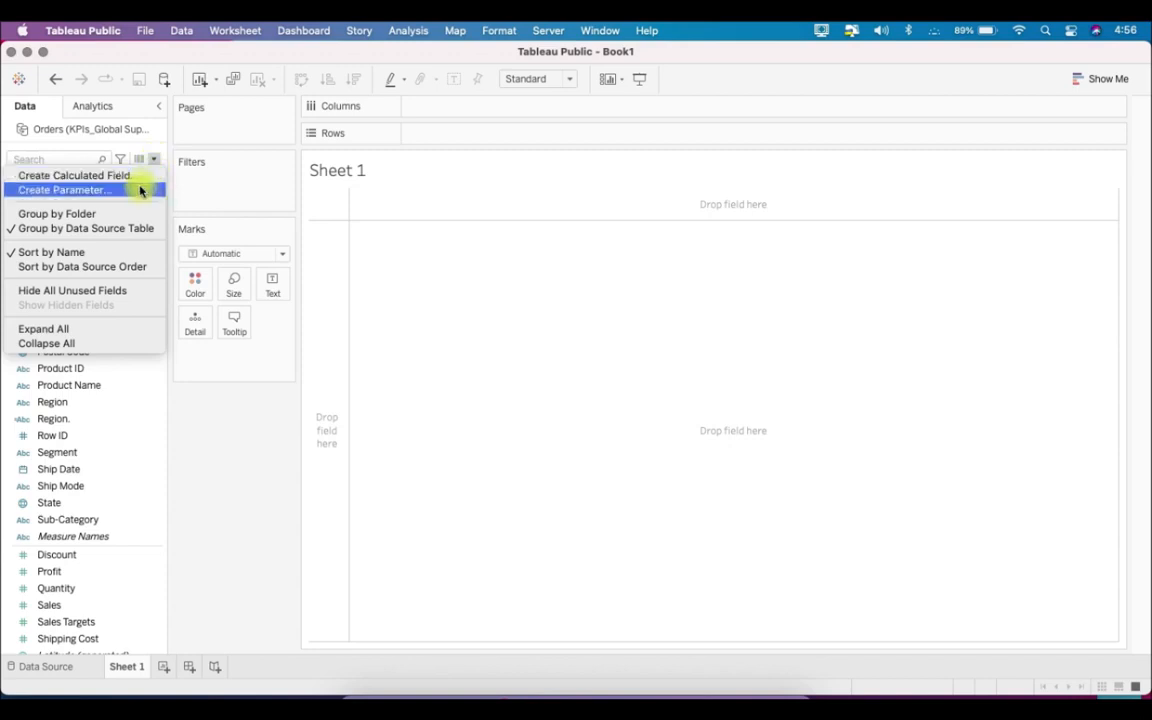
pyautogui.click(141, 189)
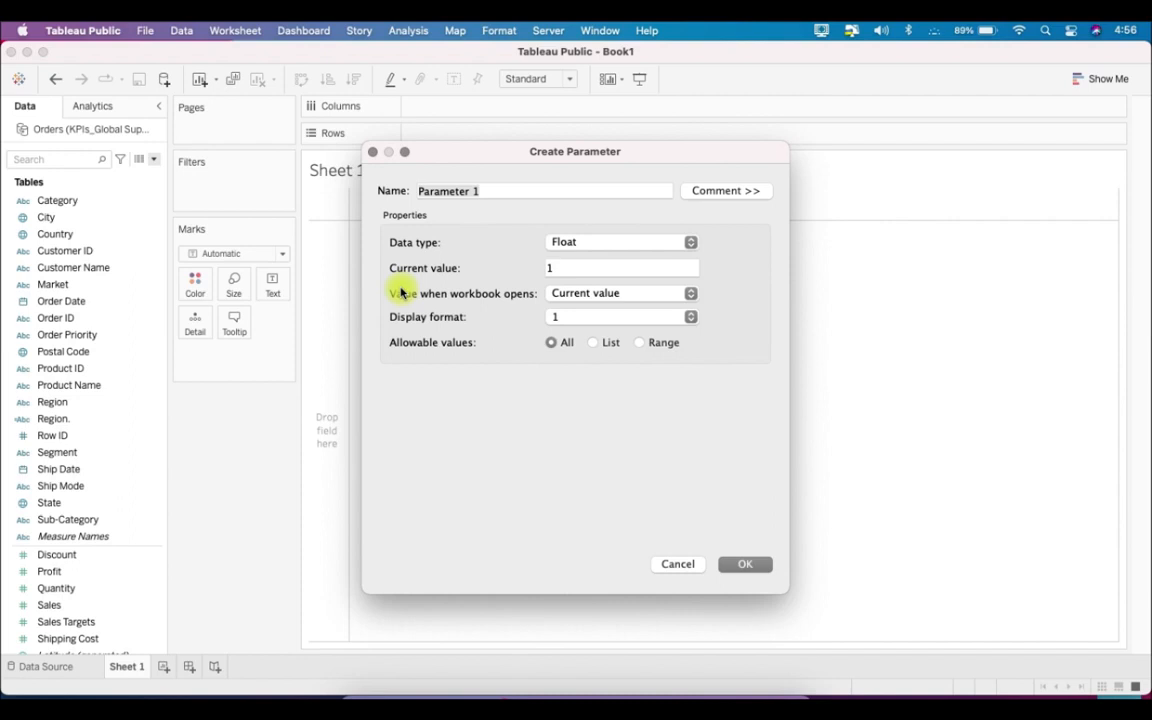
pyautogui.write('REGION')
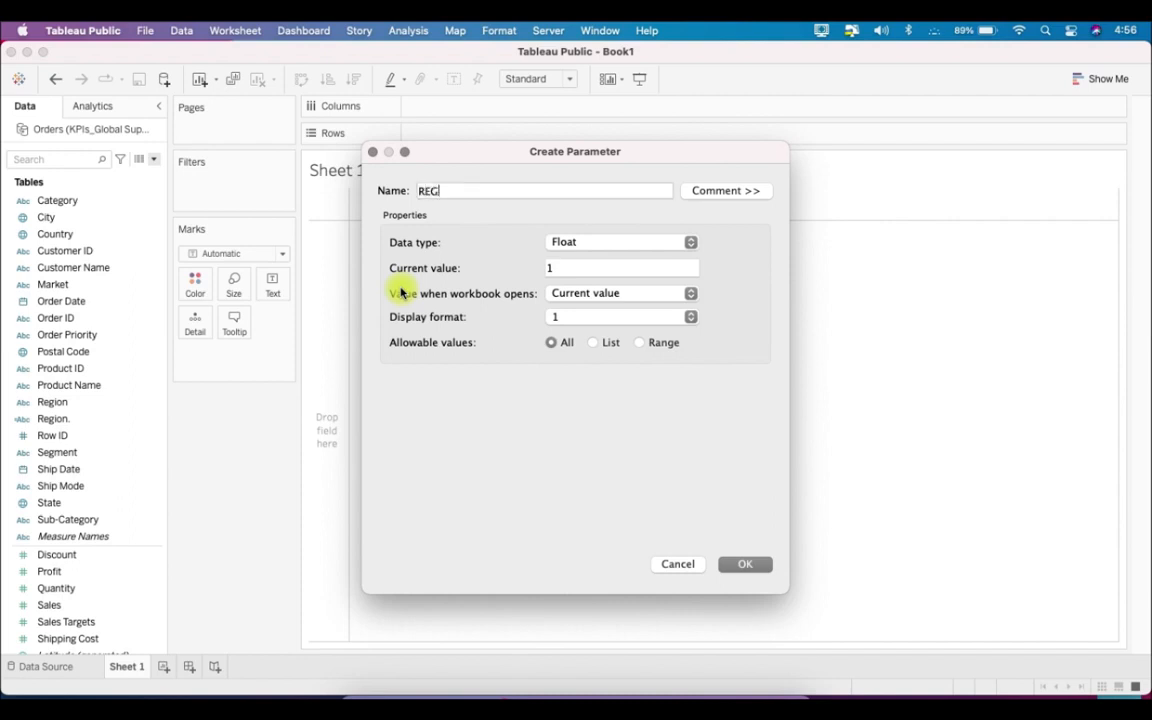
pyautogui.press('BackSpace')
pyautogui.press('BackSpace')
pyautogui.press('BackSpace')
pyautogui.press('BackSpace')
pyautogui.press('BackSpace')
pyautogui.press('BackSpace')
pyautogui.write('egion Parameter')
pyautogui.click(620, 249)
pyautogui.click(600, 270)
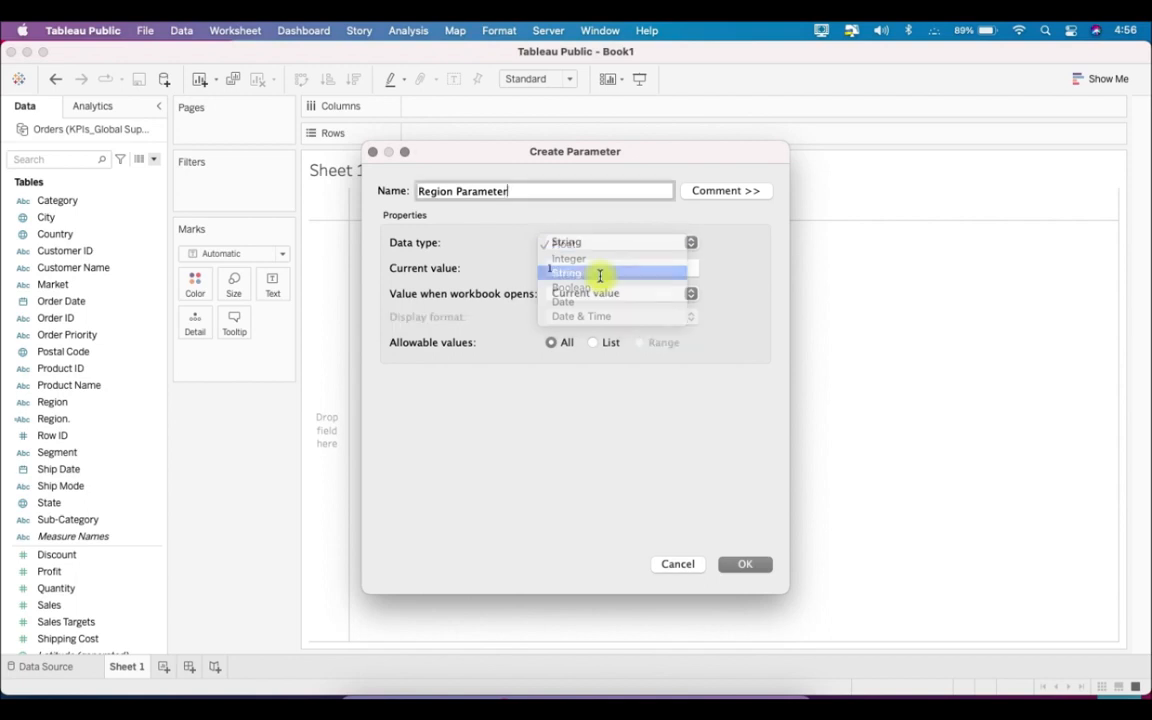
pyautogui.click(599, 344)
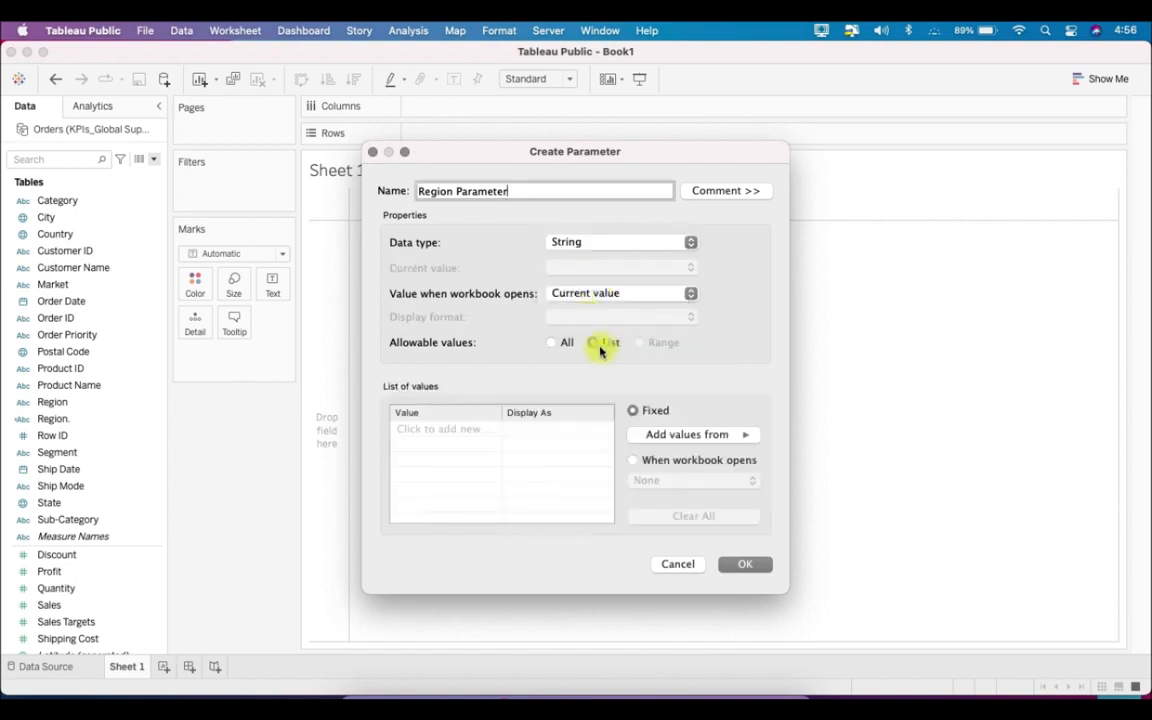
# - Fill the parameter's value list with Central, North, East, West, South and All, and save the parameter
pyautogui.click(459, 430)
pyautogui.write('Cent')
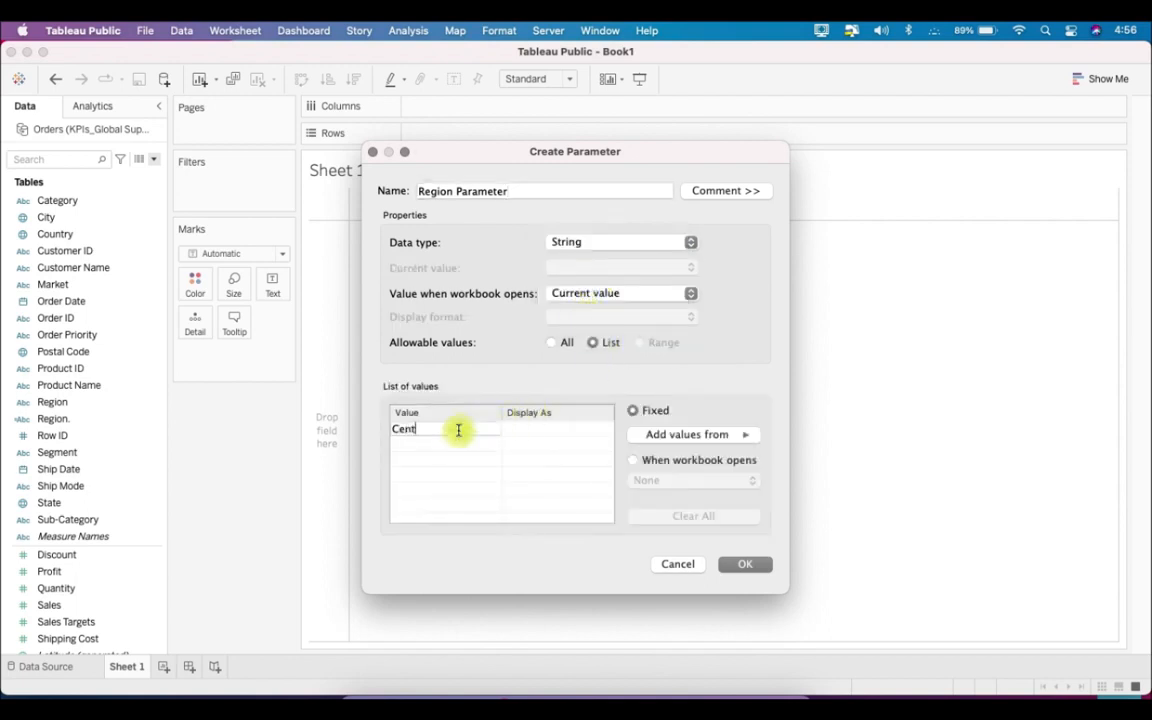
pyautogui.write('ral')
pyautogui.press('Return')
pyautogui.write('North')
pyautogui.press('Return')
pyautogui.write('East')
pyautogui.press('Return')
pyautogui.write('West')
pyautogui.press('Return')
pyautogui.write('South')
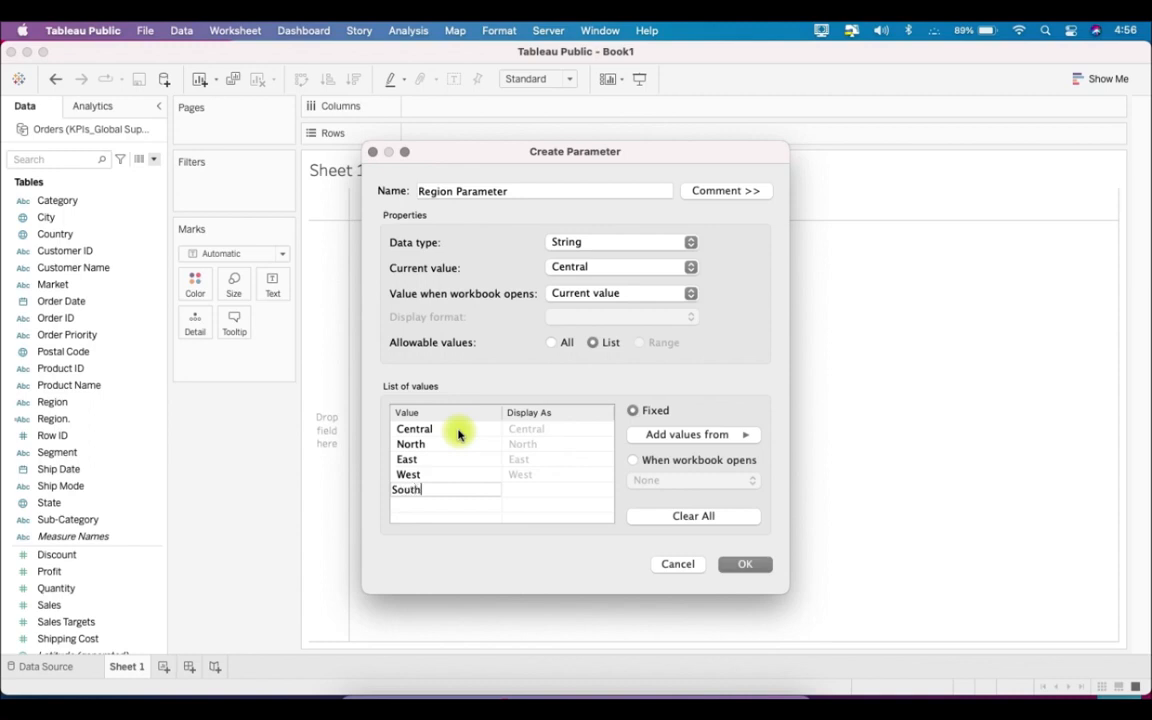
pyautogui.press('Return')
pyautogui.write('All')
pyautogui.press('Return')
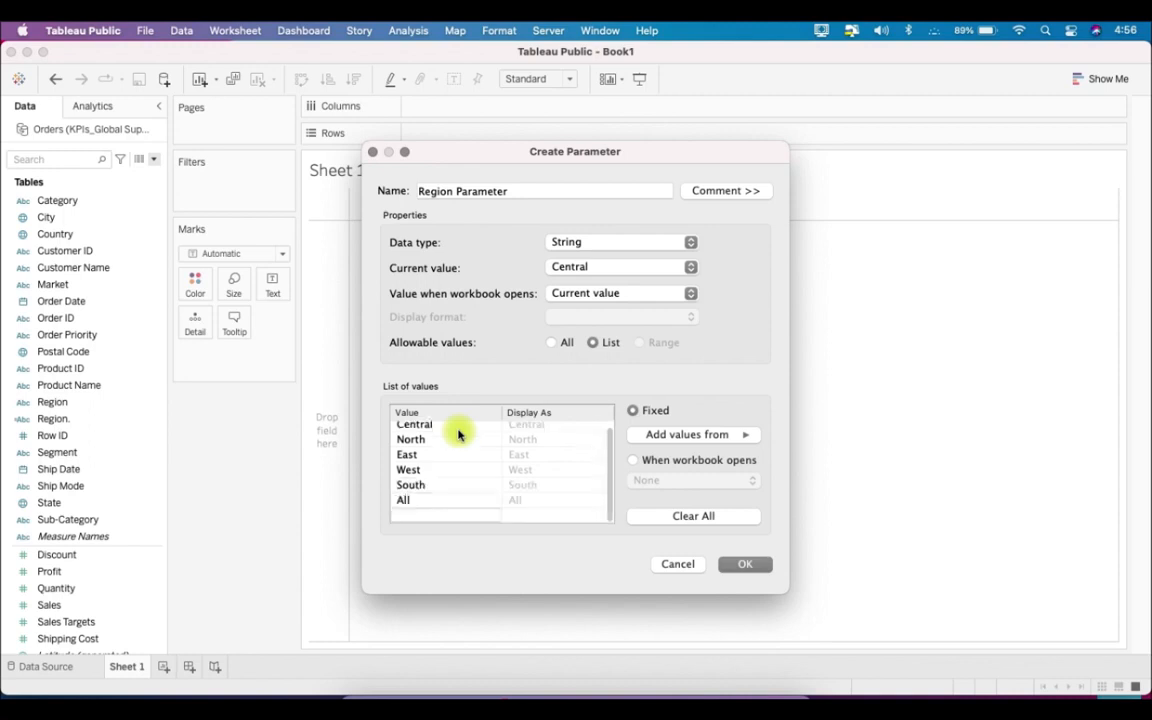
pyautogui.scroll(1, 448, 499)
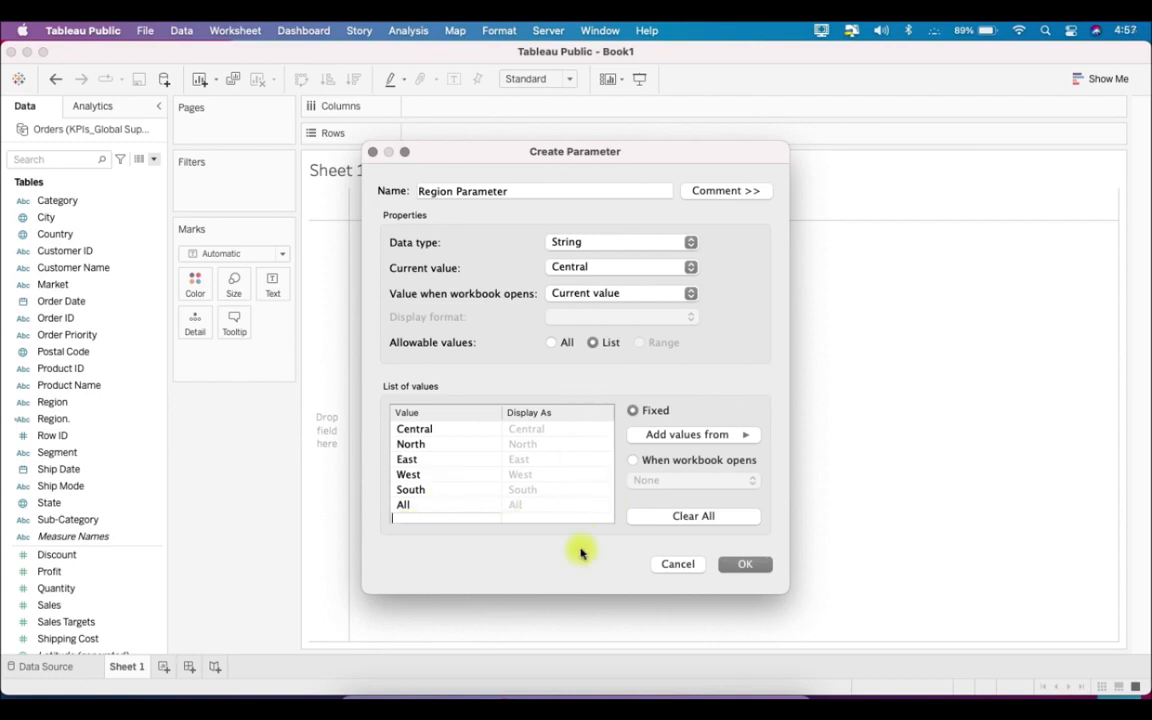
pyautogui.click(740, 566)
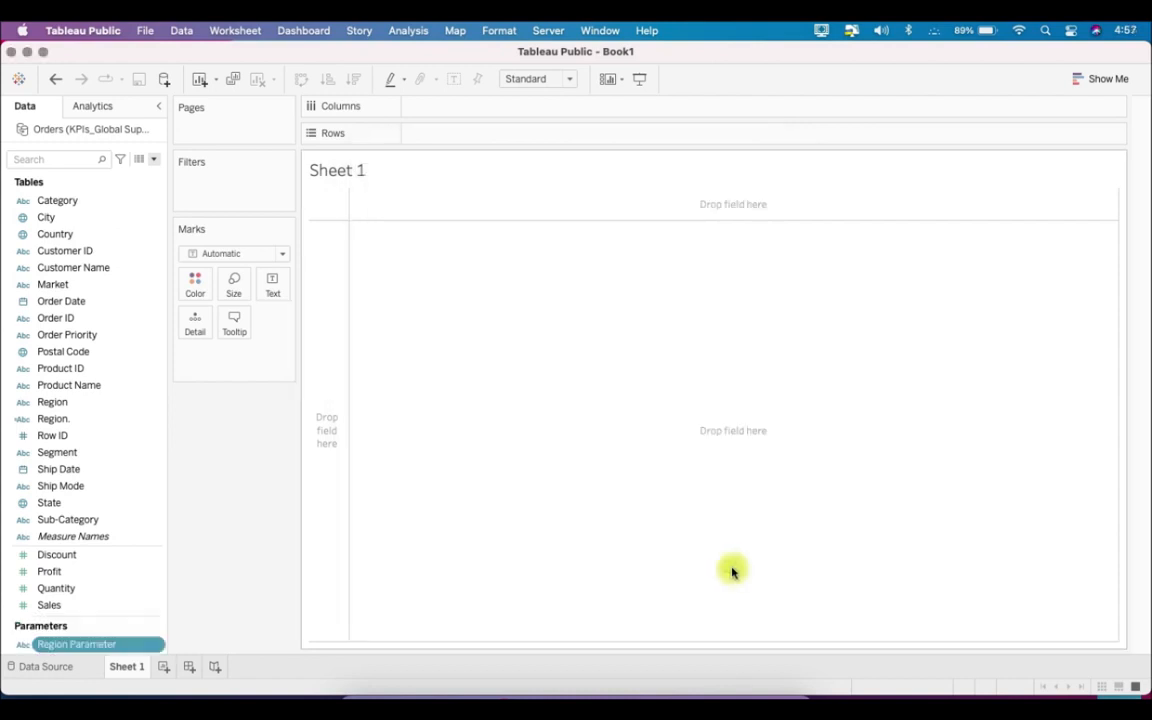
# - Start a second parameter named Measure Parameter with data type String and a list of allowable values
pyautogui.click(154, 159)
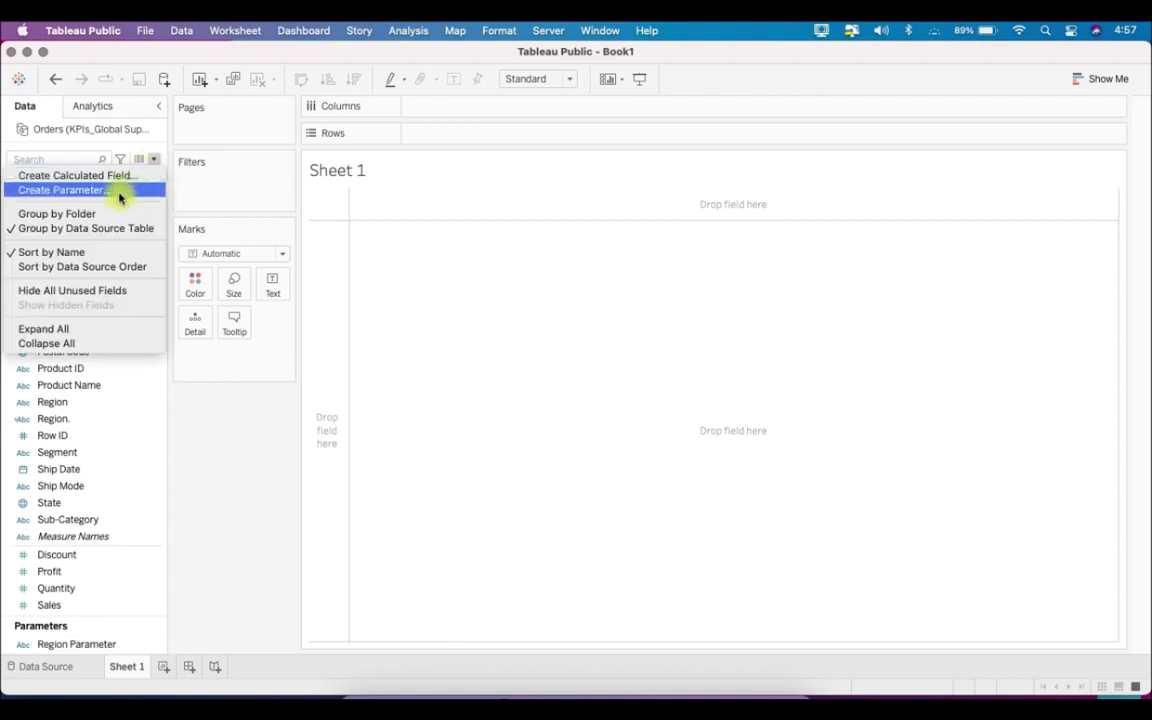
pyautogui.click(118, 192)
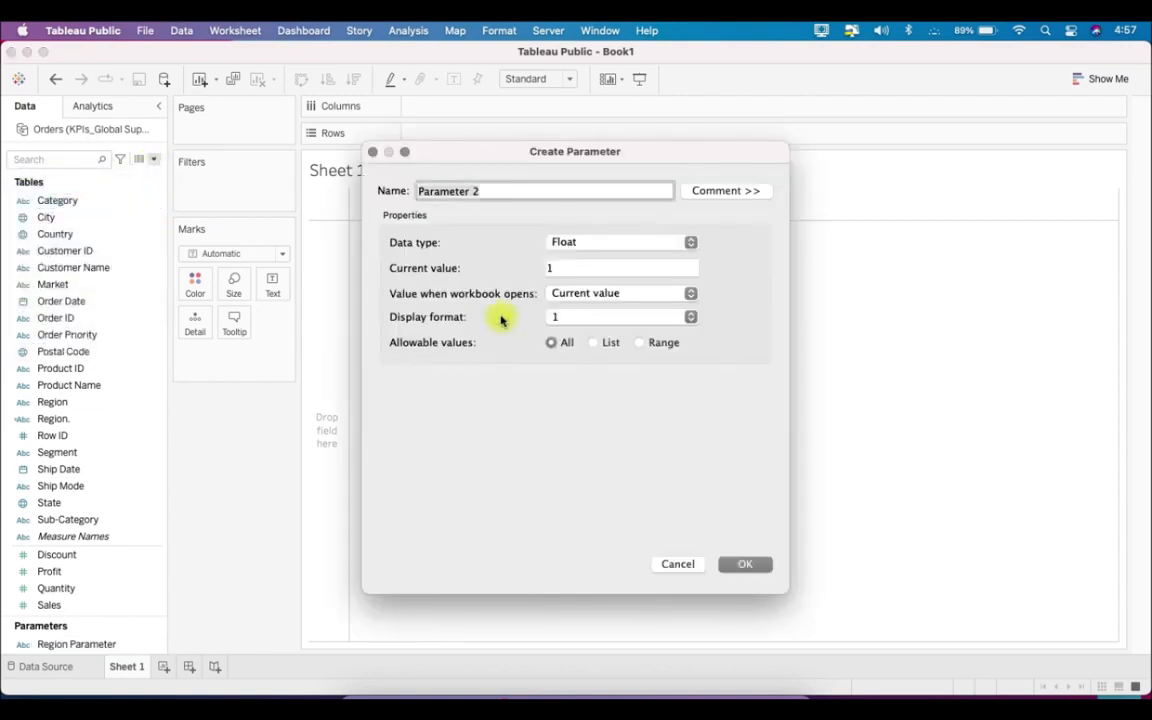
pyautogui.write('Meas')
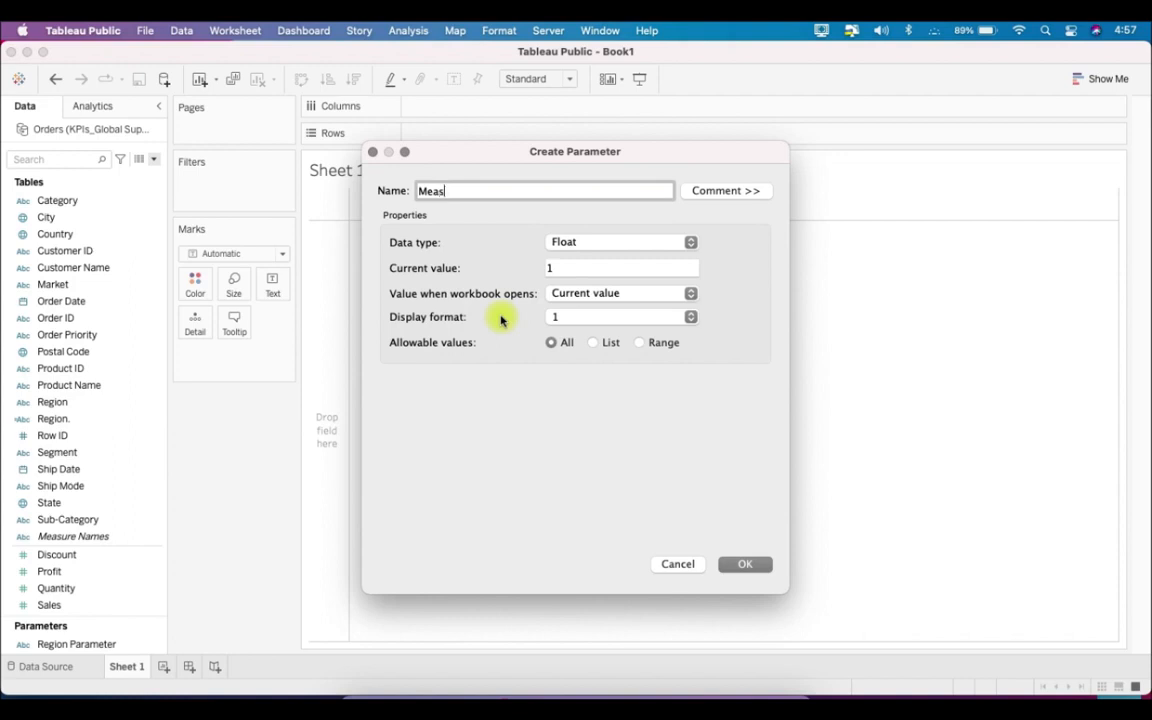
pyautogui.write('ure Parameter')
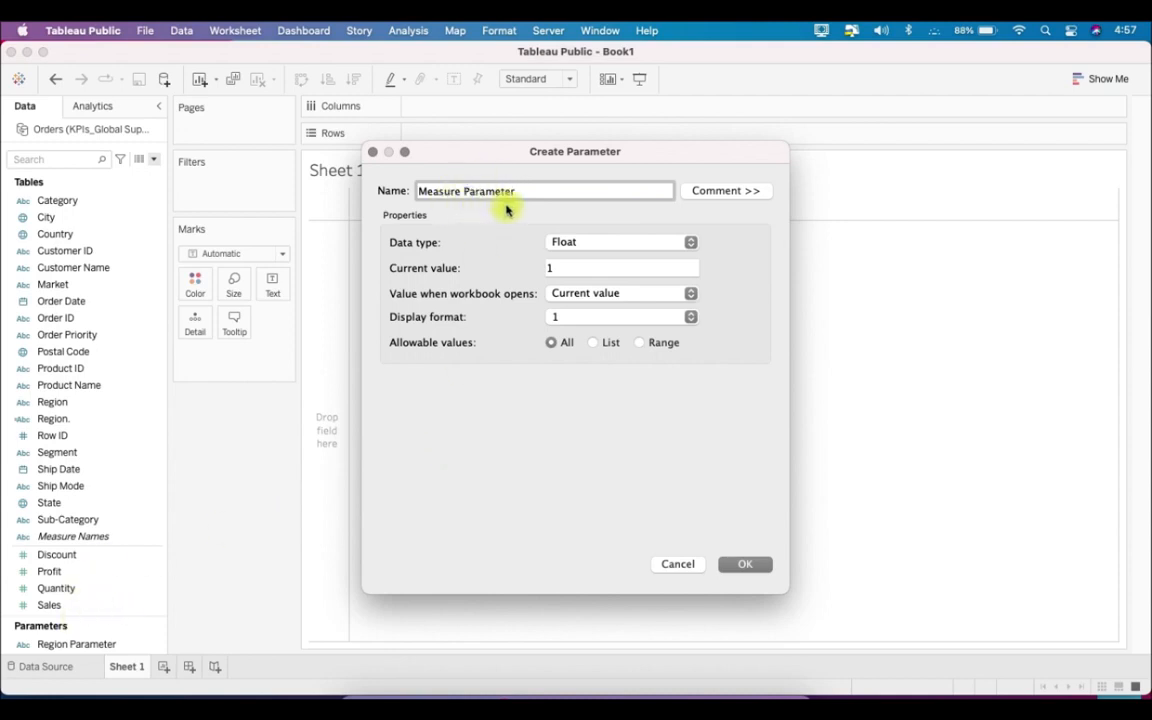
pyautogui.click(615, 244)
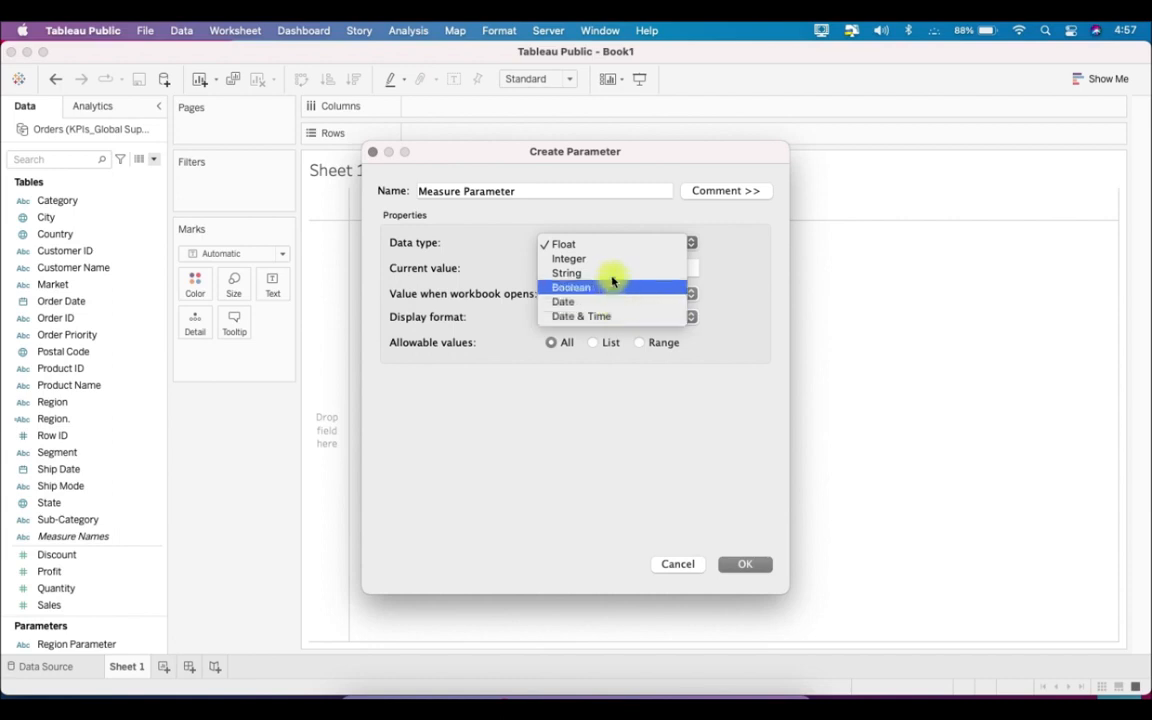
pyautogui.click(614, 272)
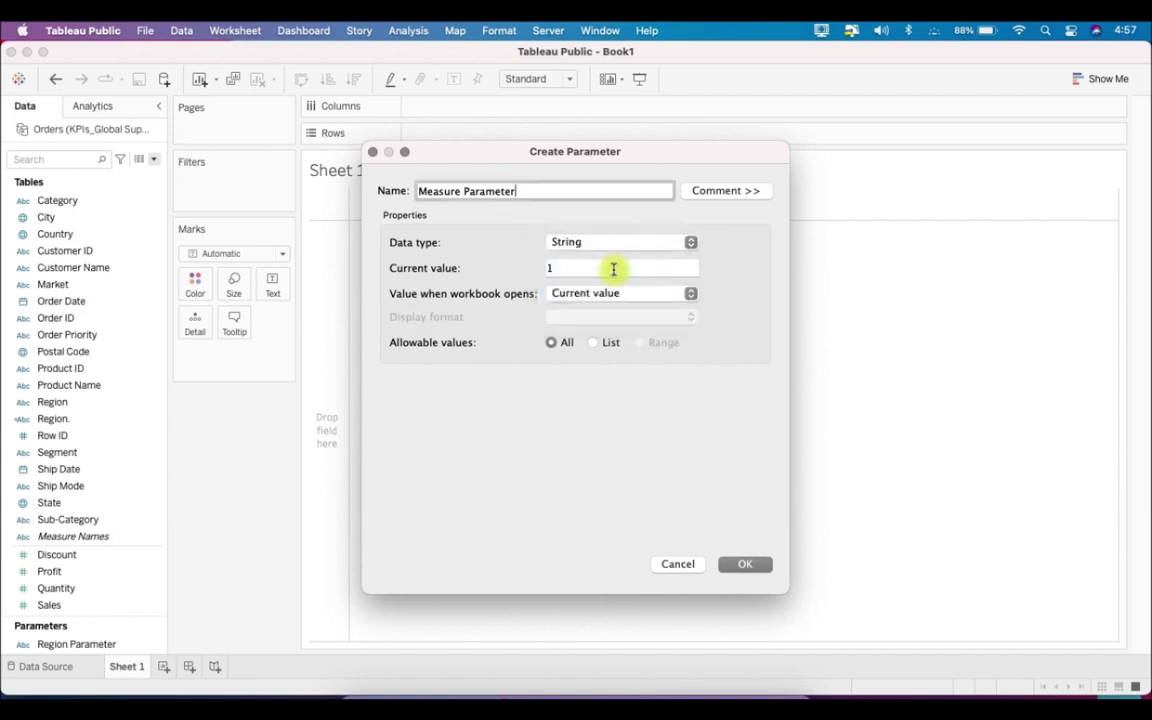
pyautogui.click(592, 342)
# - Fill the Measure Parameter's value list with Sales, Profit, Discount and Quantity, and save the parameter
pyautogui.click(444, 434)
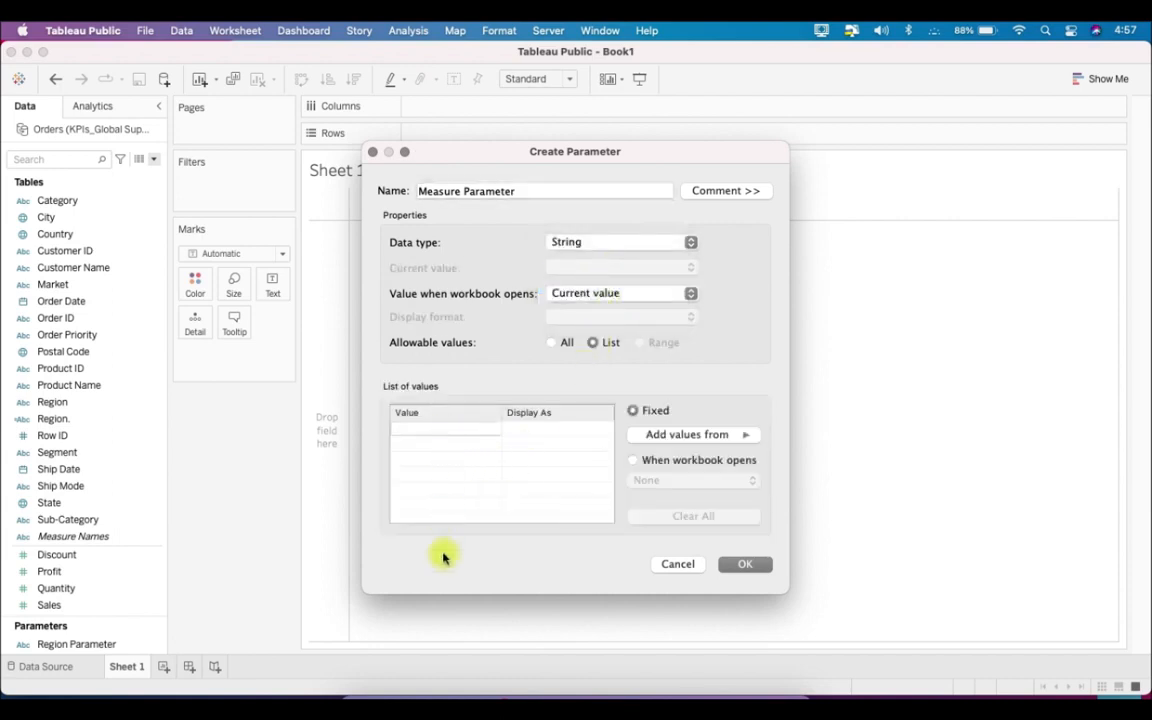
pyautogui.write('Sales')
pyautogui.press('Return')
pyautogui.write('Profit')
pyautogui.press('Return')
pyautogui.write('D')
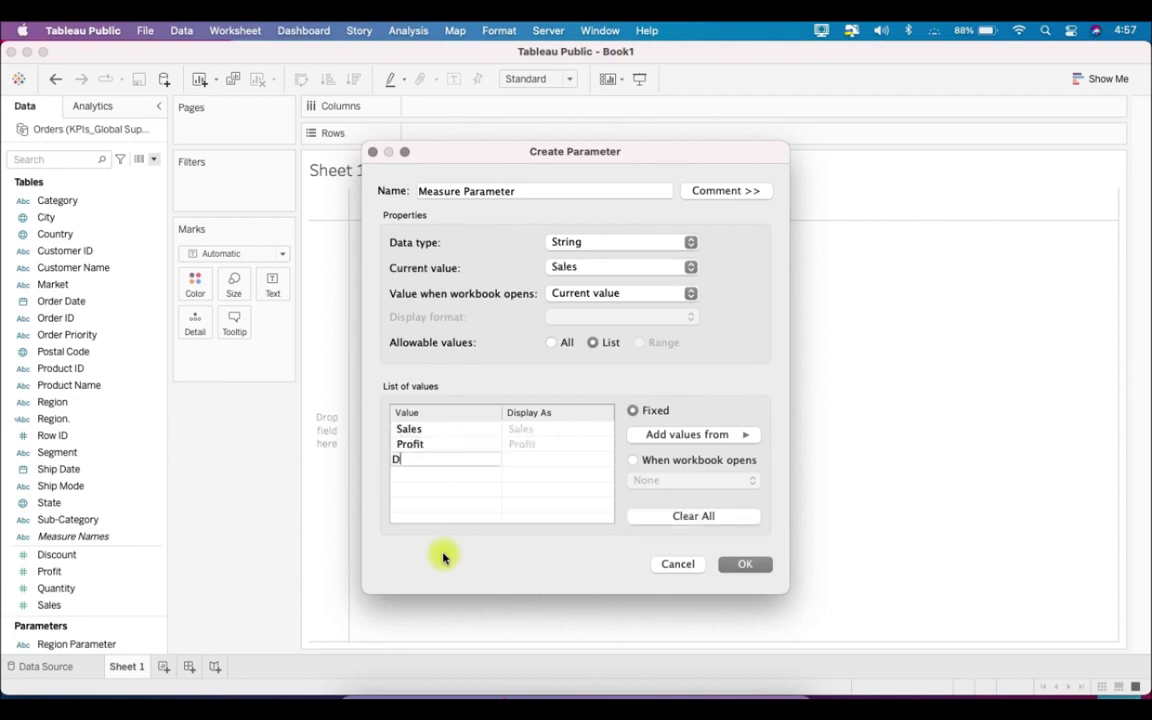
pyautogui.write('iscount')
pyautogui.press('Return')
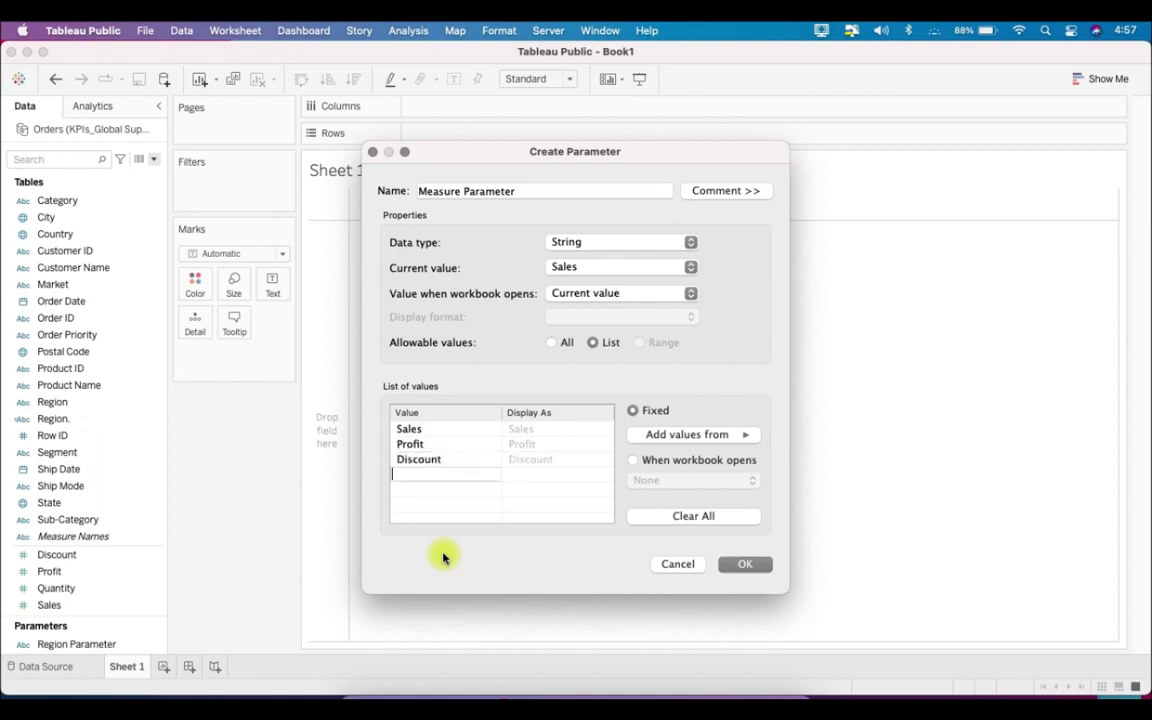
pyautogui.write('Quantity')
pyautogui.press('Return')
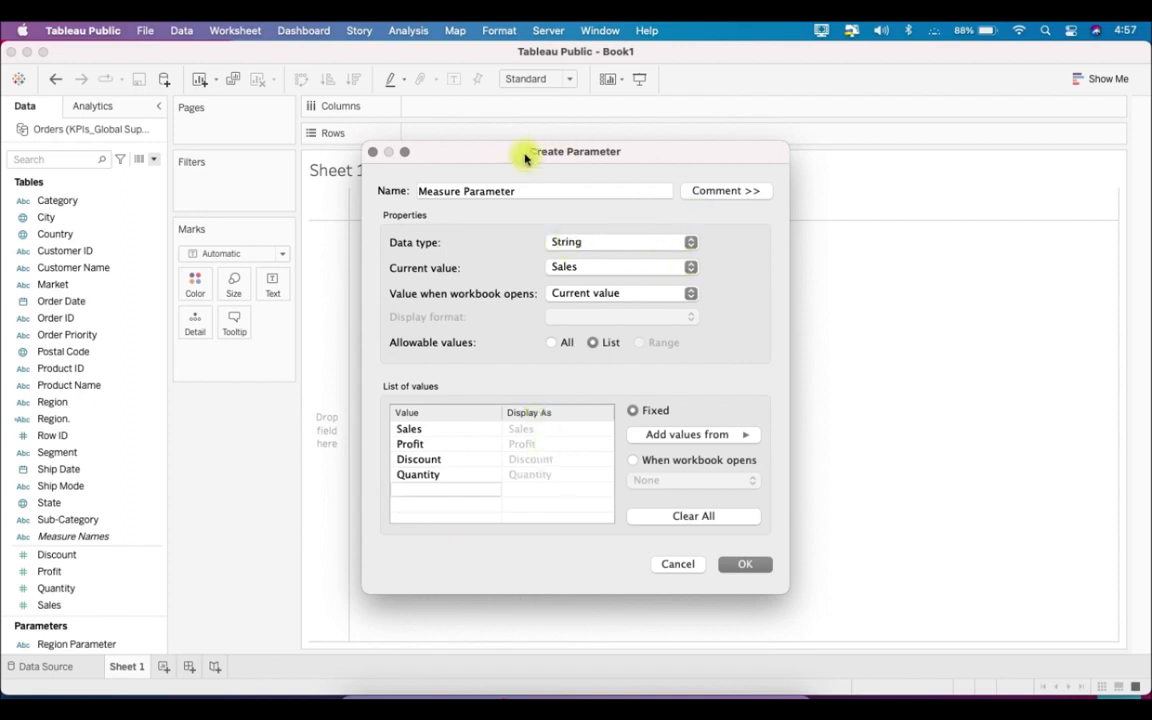
pyautogui.click(757, 566)
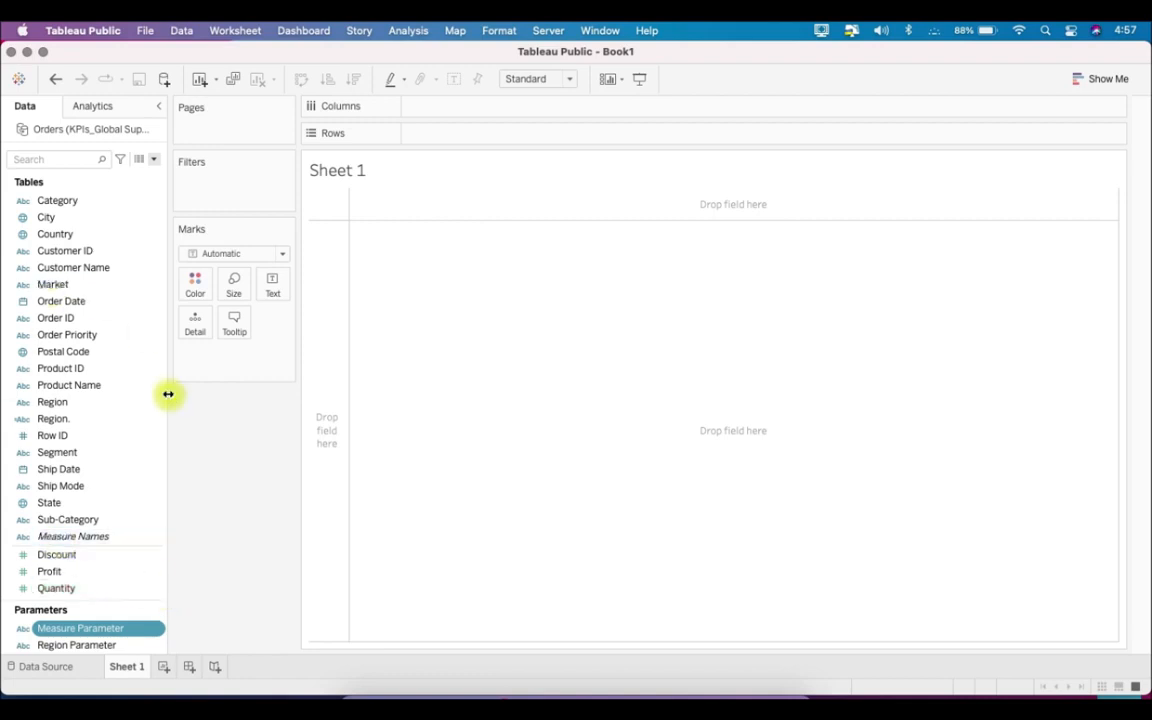
# - Widen the data pane slightly and start a new calculated field named Selected Region Filter
pyautogui.moveTo(168, 394); pyautogui.dragTo(192, 396)
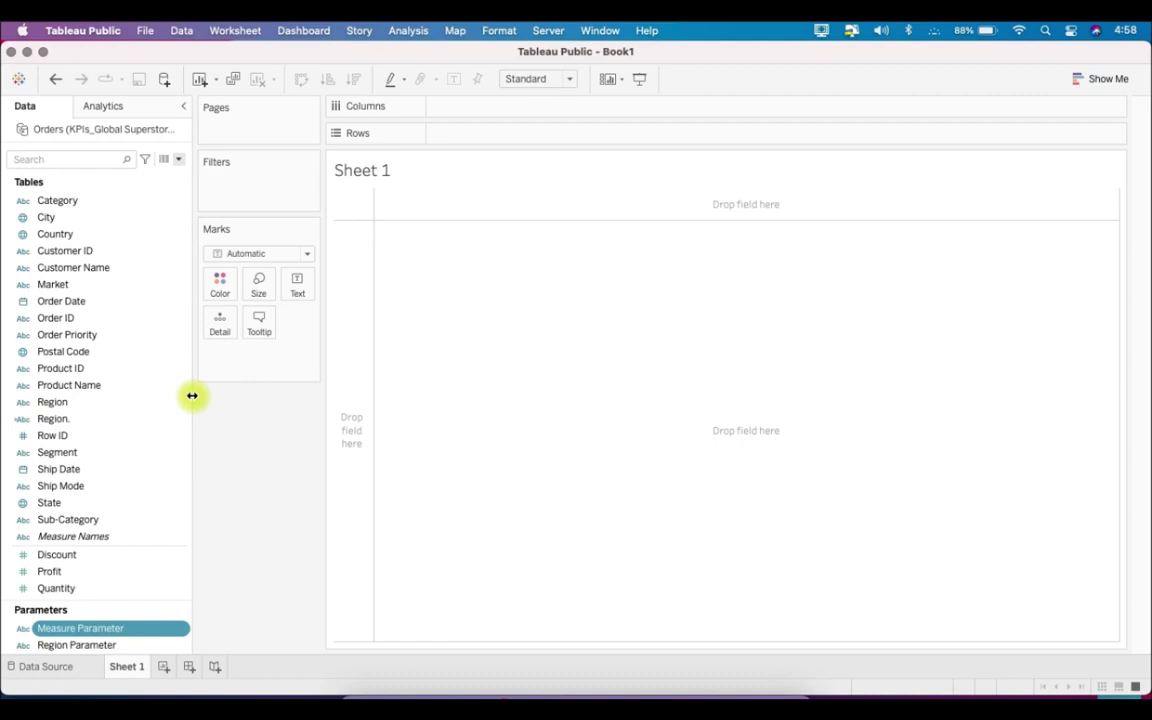
pyautogui.click(179, 161)
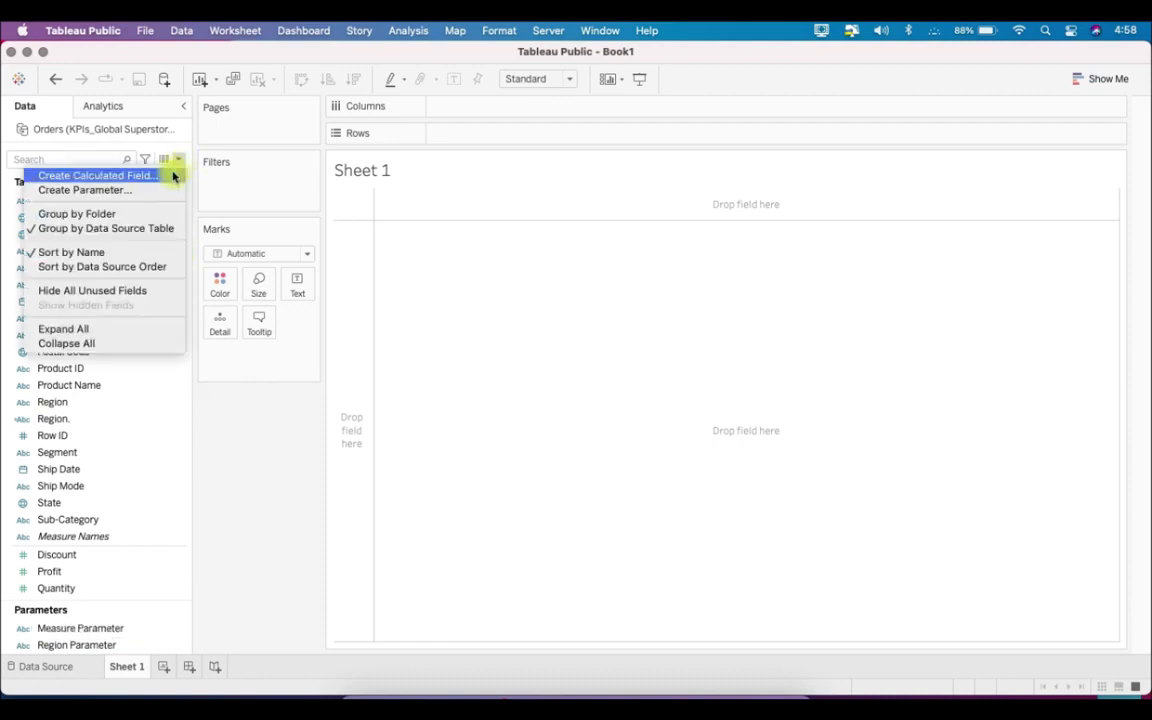
pyautogui.click(173, 176)
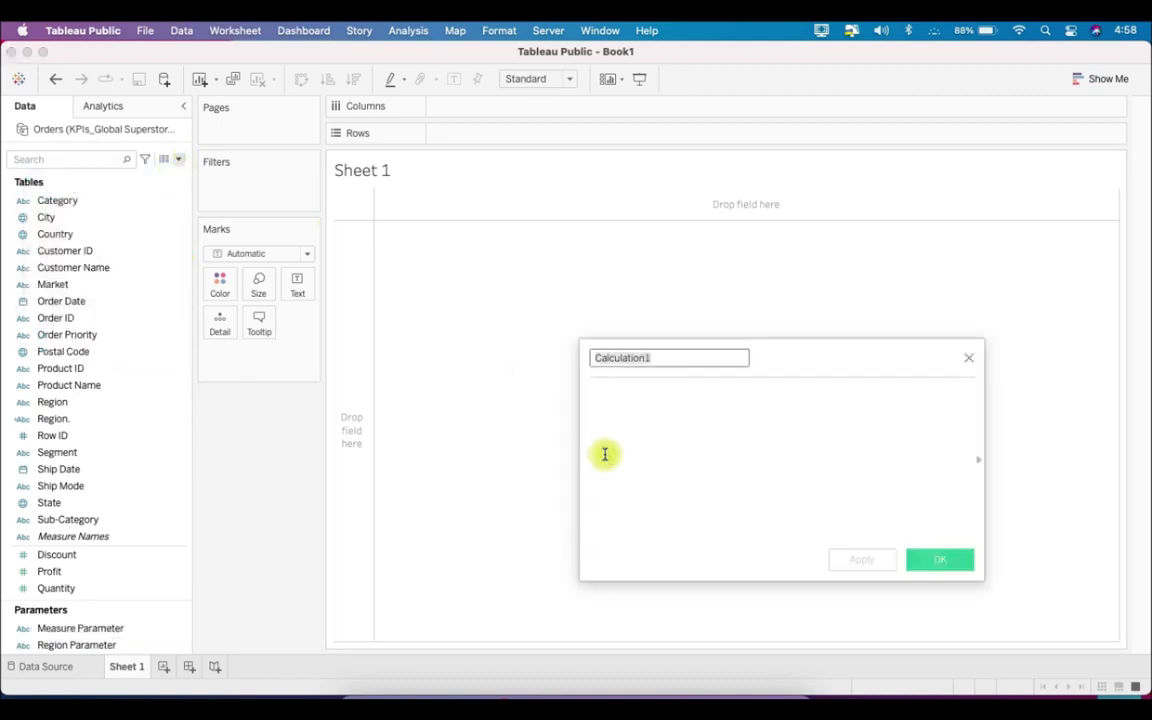
pyautogui.write('Selected')
pyautogui.write(' RE')
pyautogui.write('gio')
pyautogui.write('n Filter')
pyautogui.press('Tab')
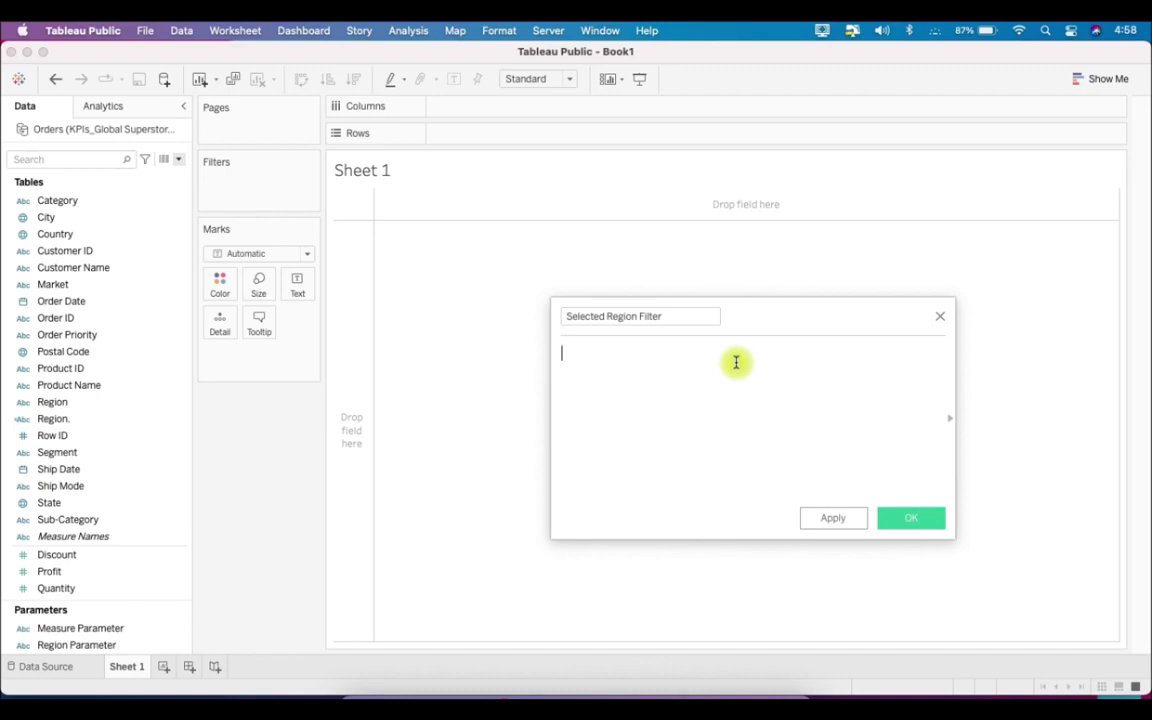
# - Write the formula's first condition as [Region Parameter] = [Region.] followed by OR and a line break
pyautogui.write('regi')
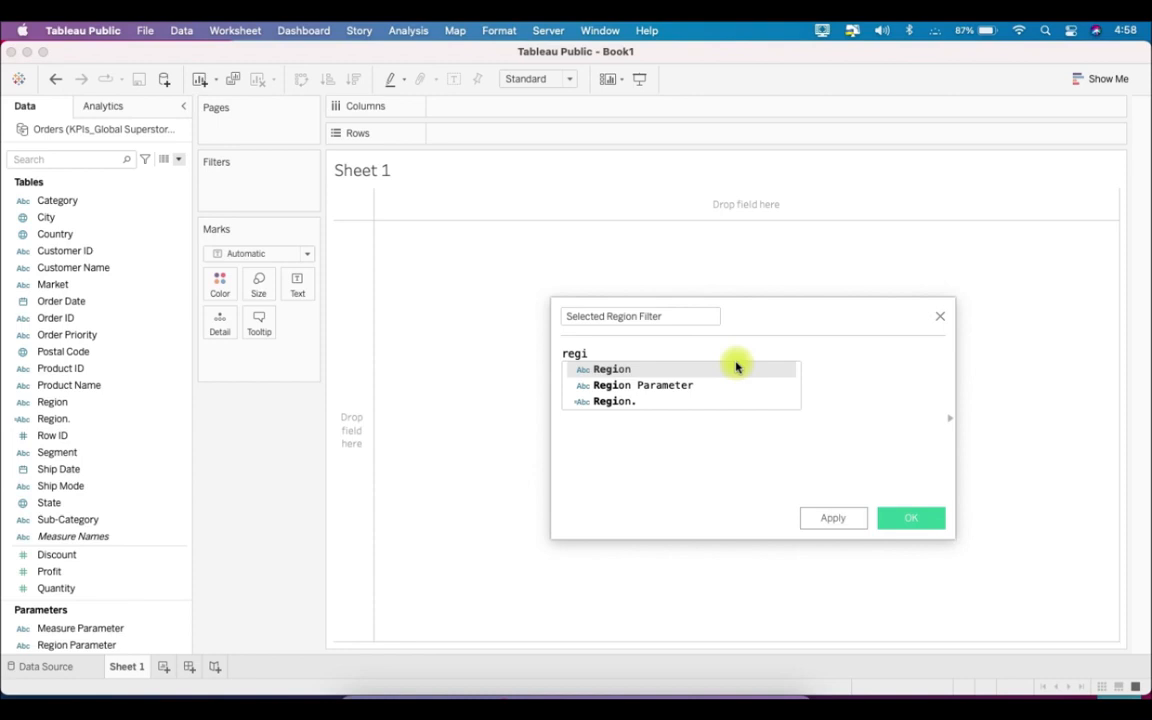
pyautogui.press('Down')
pyautogui.press('Return')
pyautogui.write('= regio')
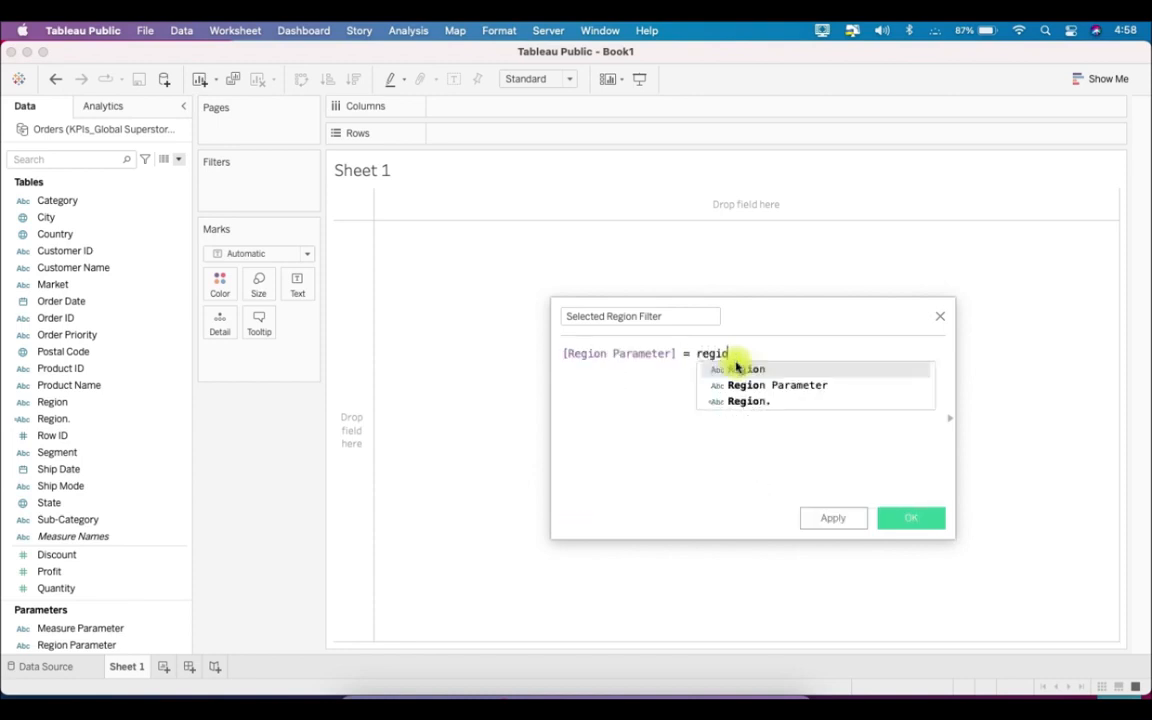
pyautogui.press('Return')
pyautogui.write('OR')
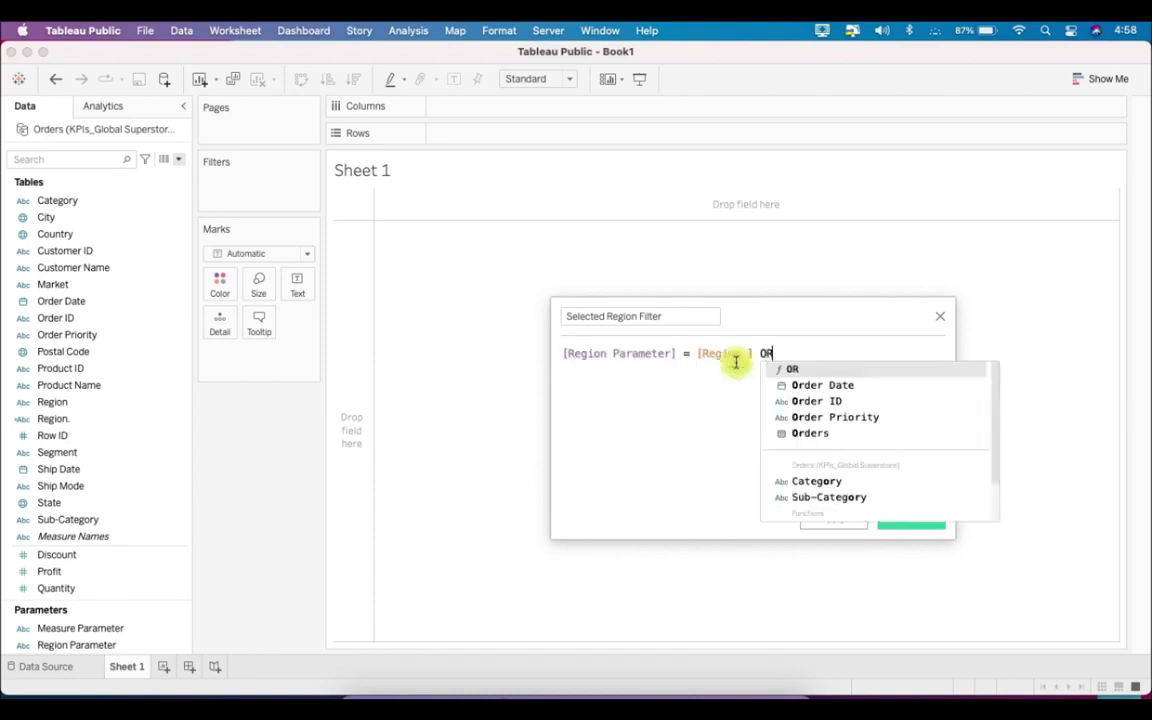
pyautogui.press('Return')
# - Add the second condition [Region Parameter] = 'All' on the formula's second line
pyautogui.write('rfegi')
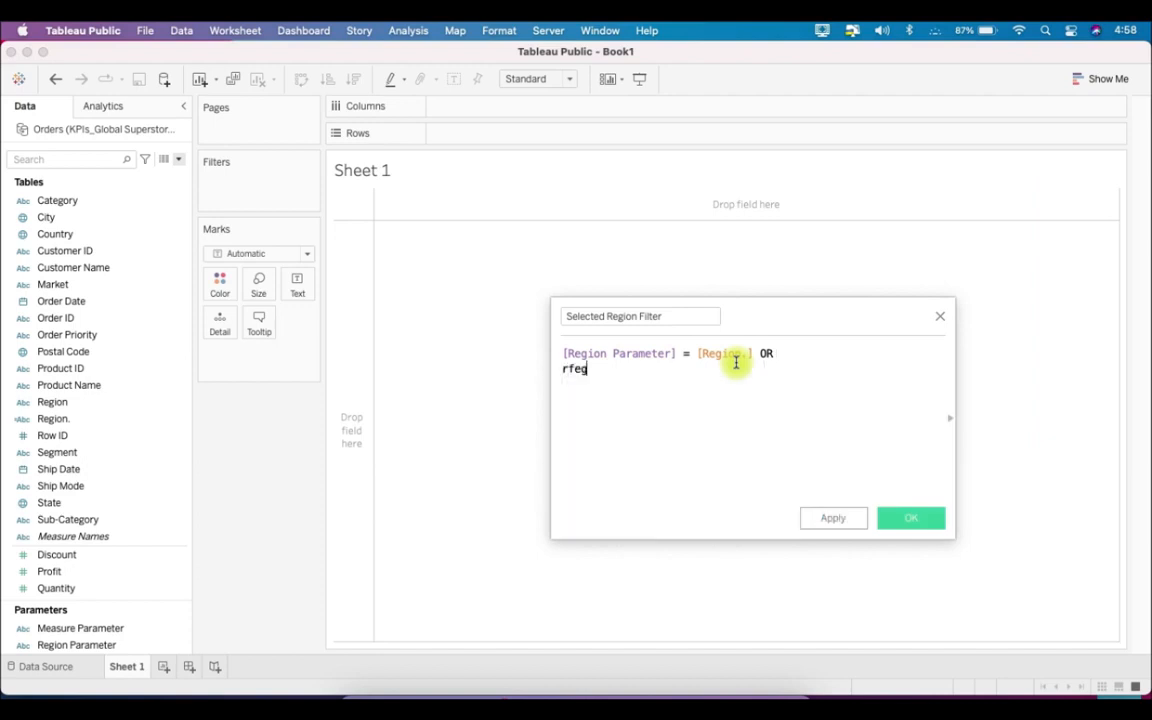
pyautogui.press('BackSpace')
pyautogui.press('BackSpace')
pyautogui.press('BackSpace')
pyautogui.press('BackSpace')
pyautogui.write('egion')
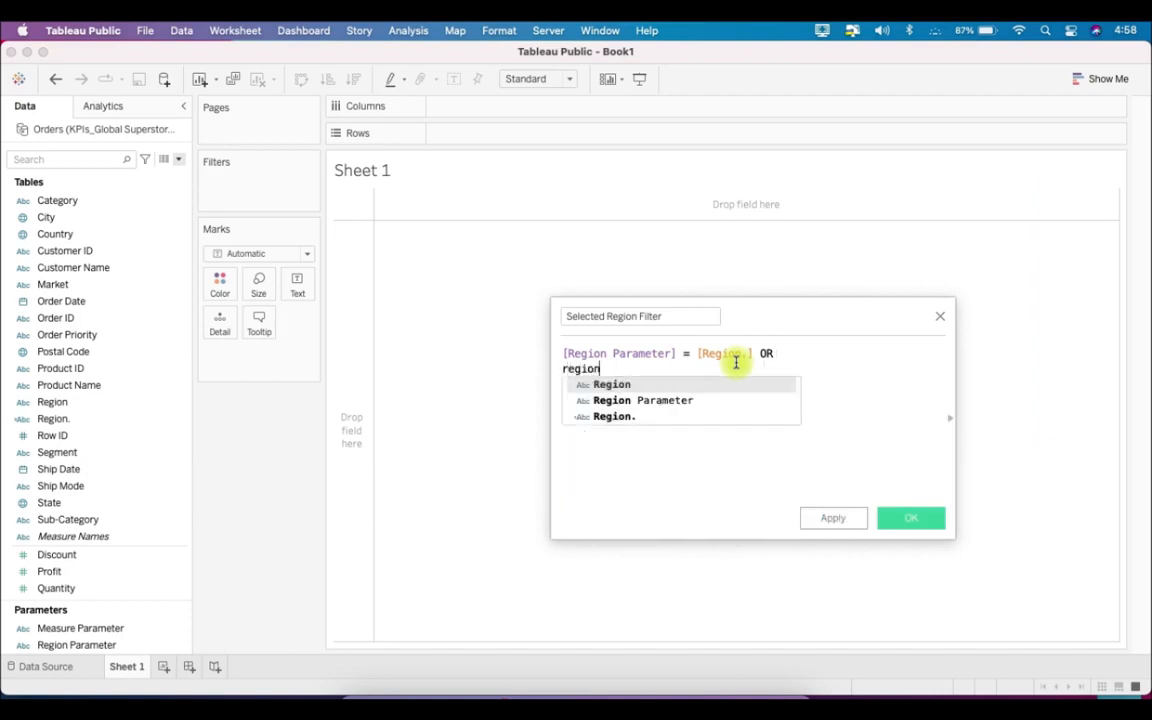
pyautogui.press('Down')
pyautogui.press('Return')
pyautogui.write('=')
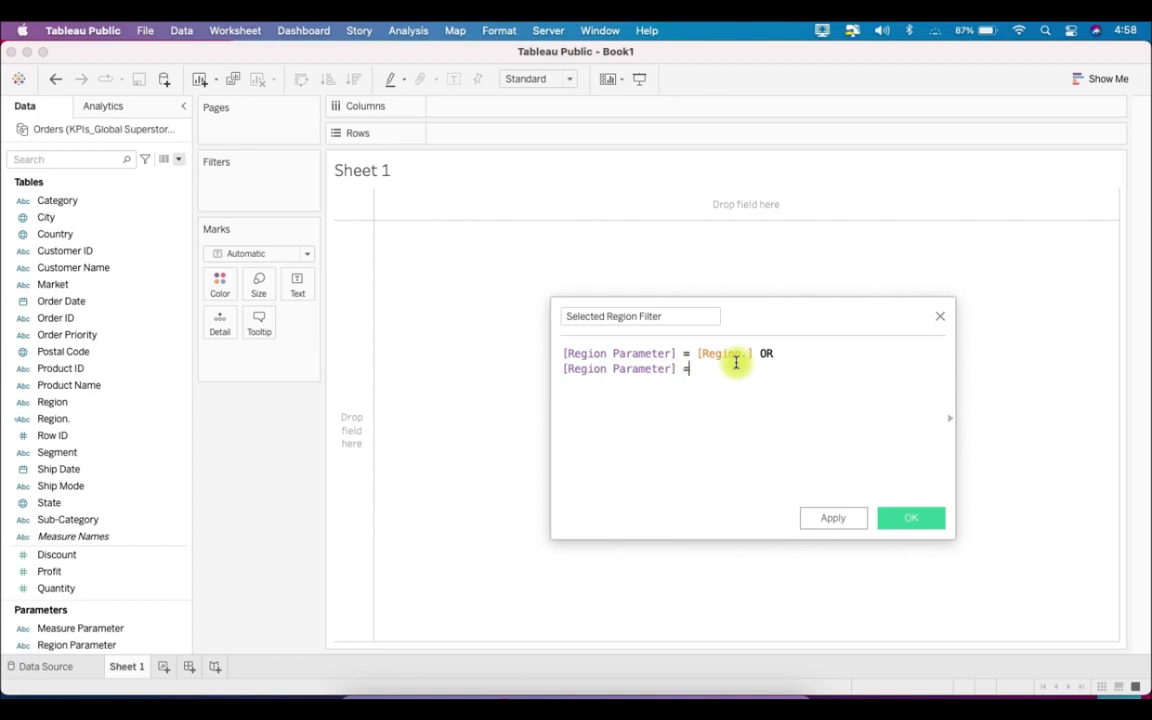
pyautogui.write(" 'All'")
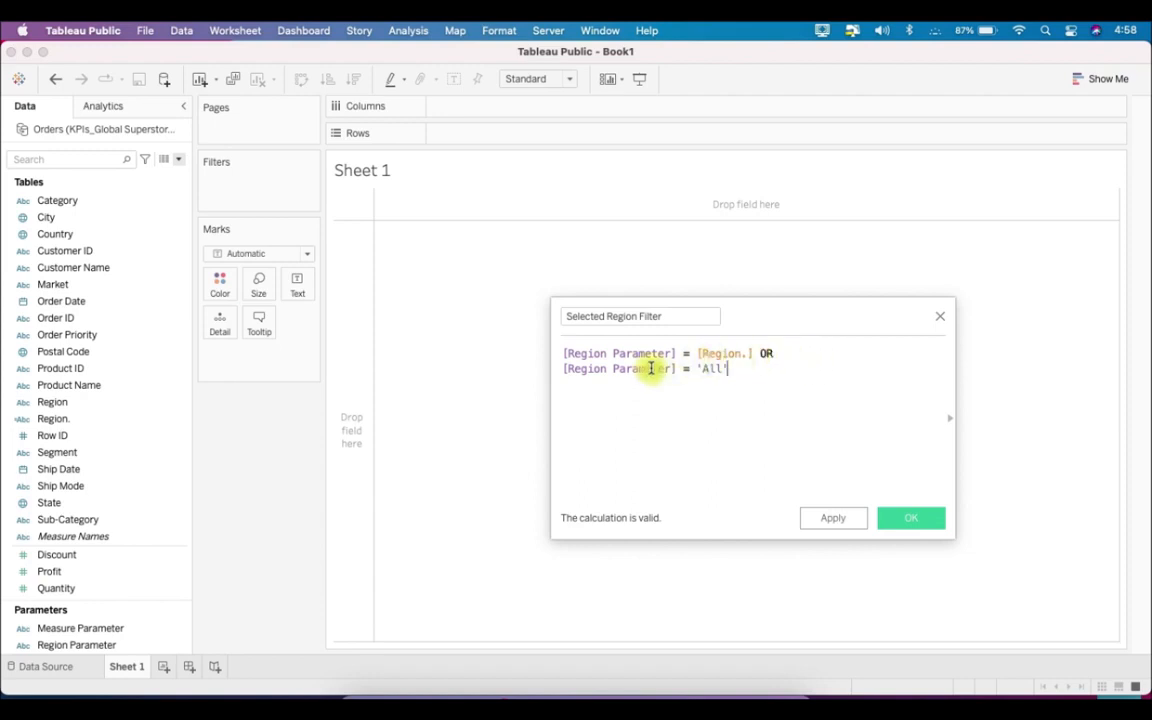
# - Review both conditions of the formula and save the Selected Region Filter calculated field
pyautogui.moveTo(760, 353); pyautogui.dragTo(775, 371)
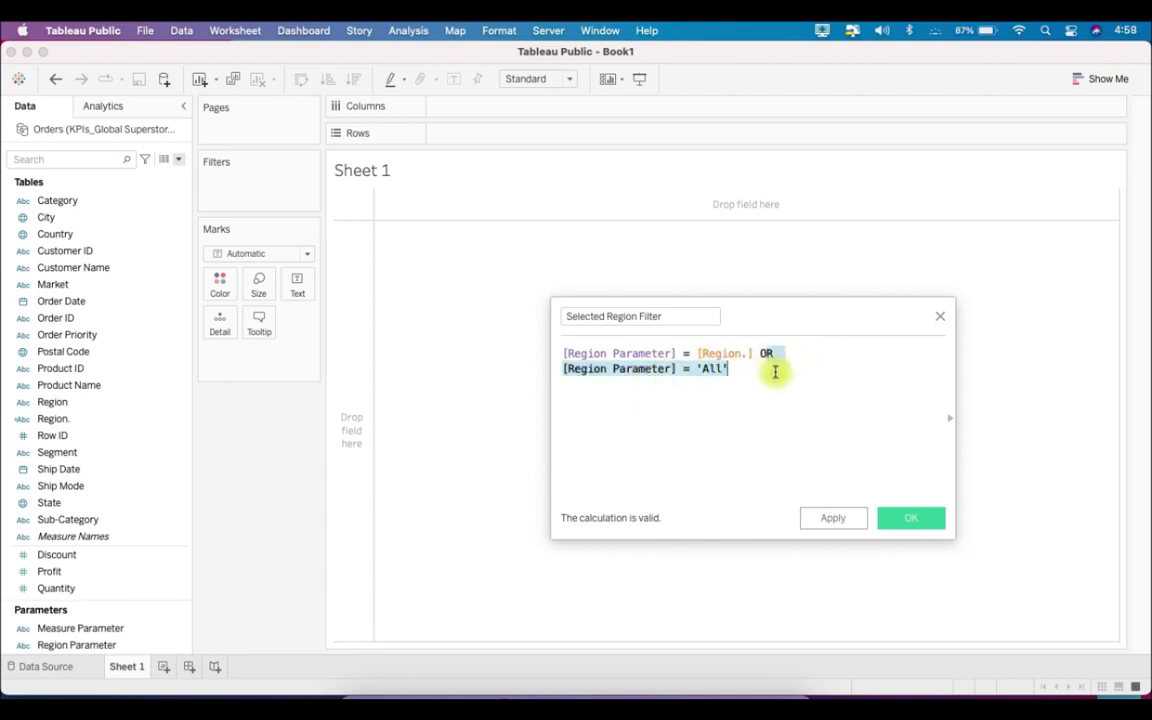
pyautogui.click(775, 371)
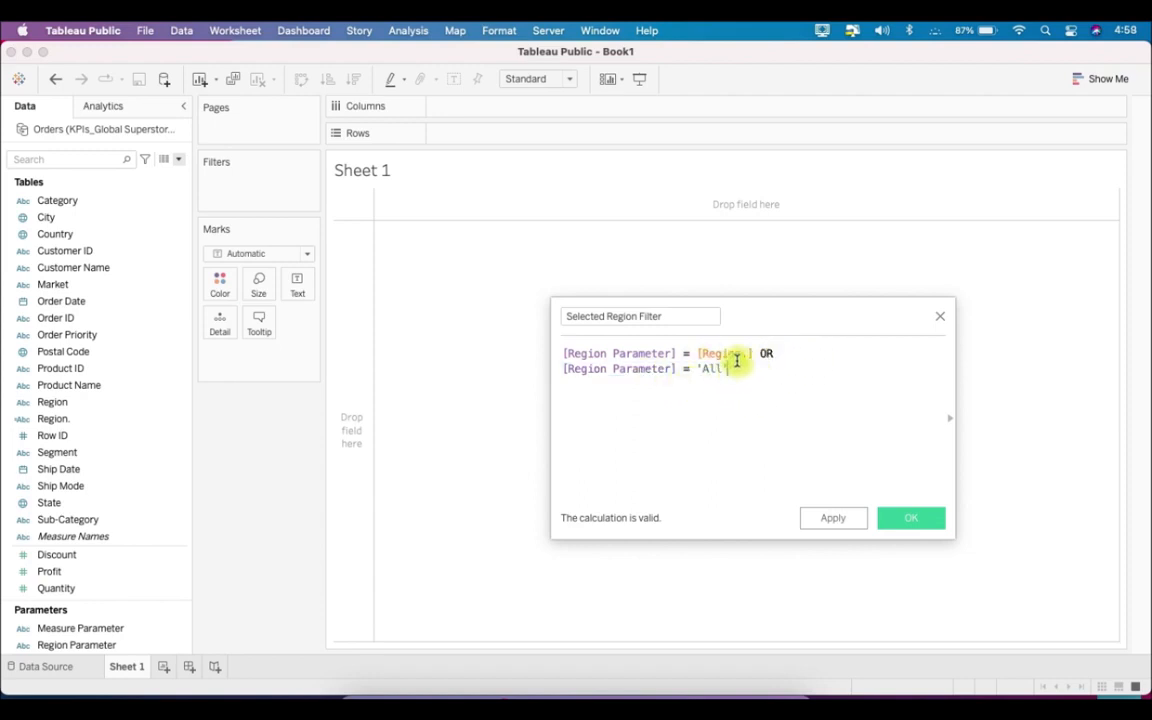
pyautogui.moveTo(682, 354); pyautogui.dragTo(756, 352)
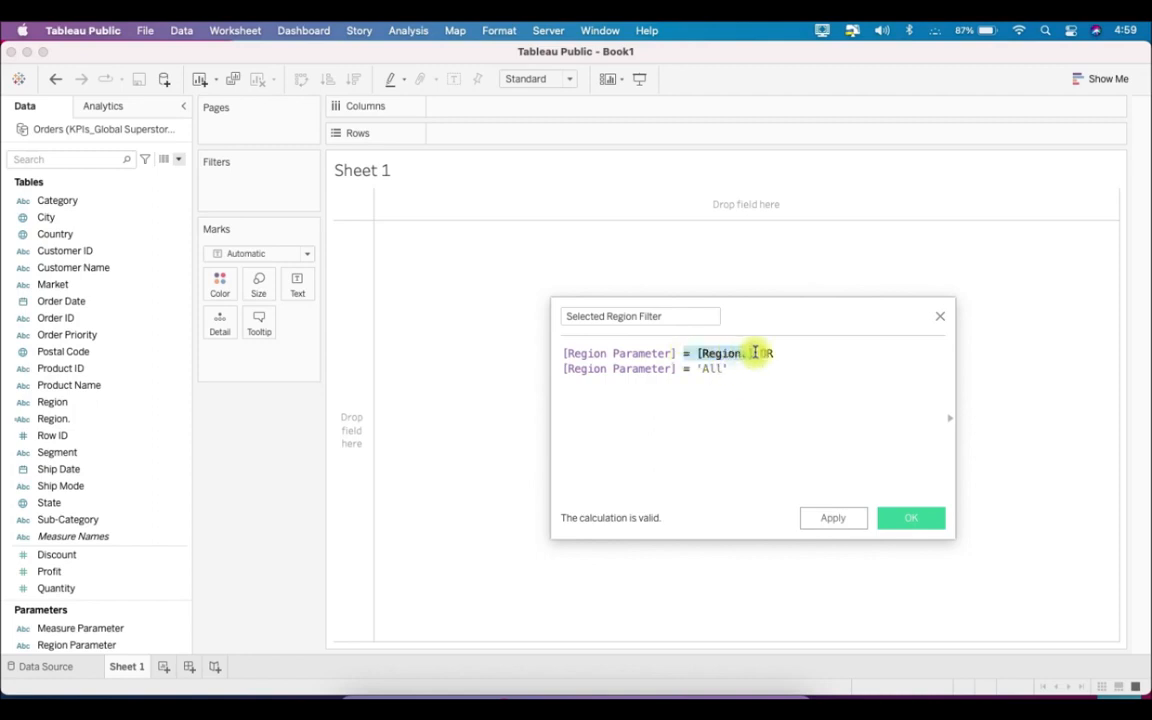
pyautogui.click(779, 375)
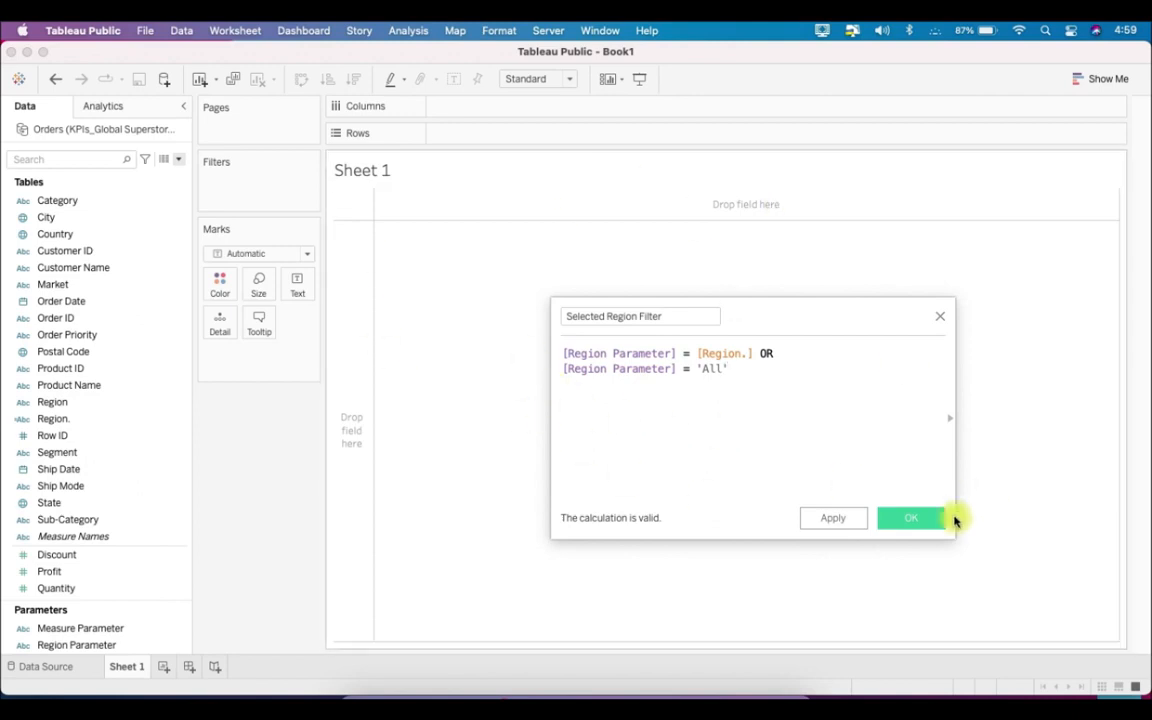
pyautogui.click(915, 518)
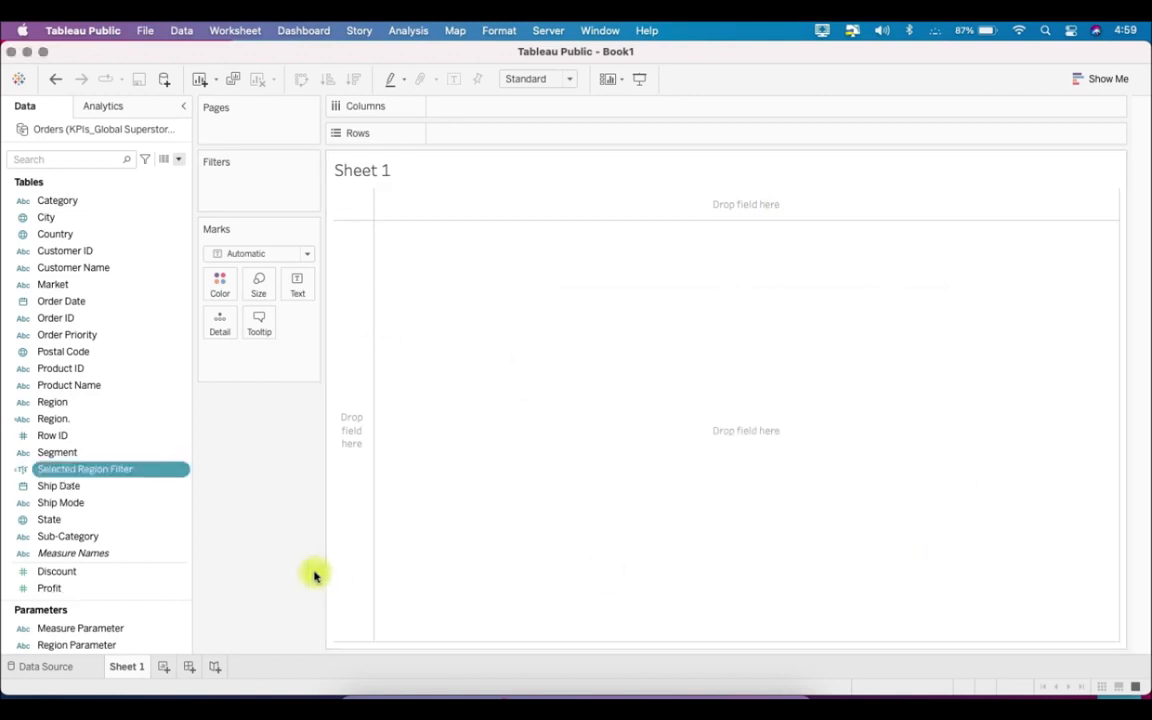
# - Switch to PowerPoint to examine the example chart and its title, and return to Tableau
pyautogui.scroll(-4, 159, 489)
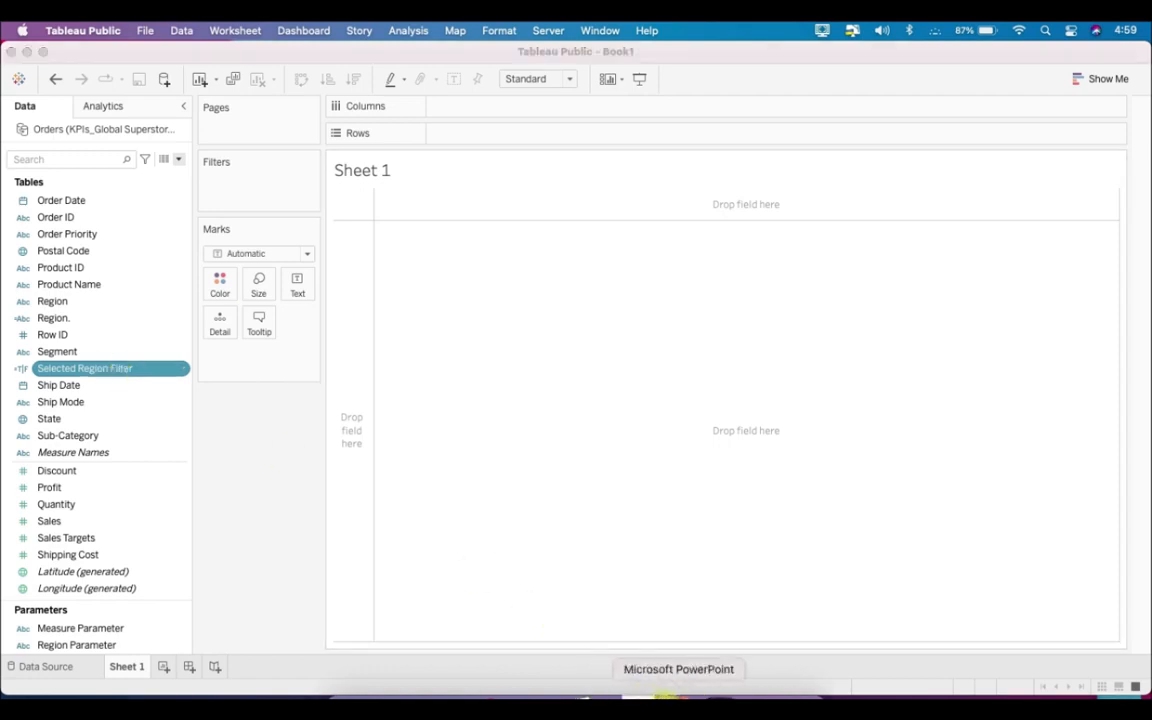
pyautogui.click(676, 700)
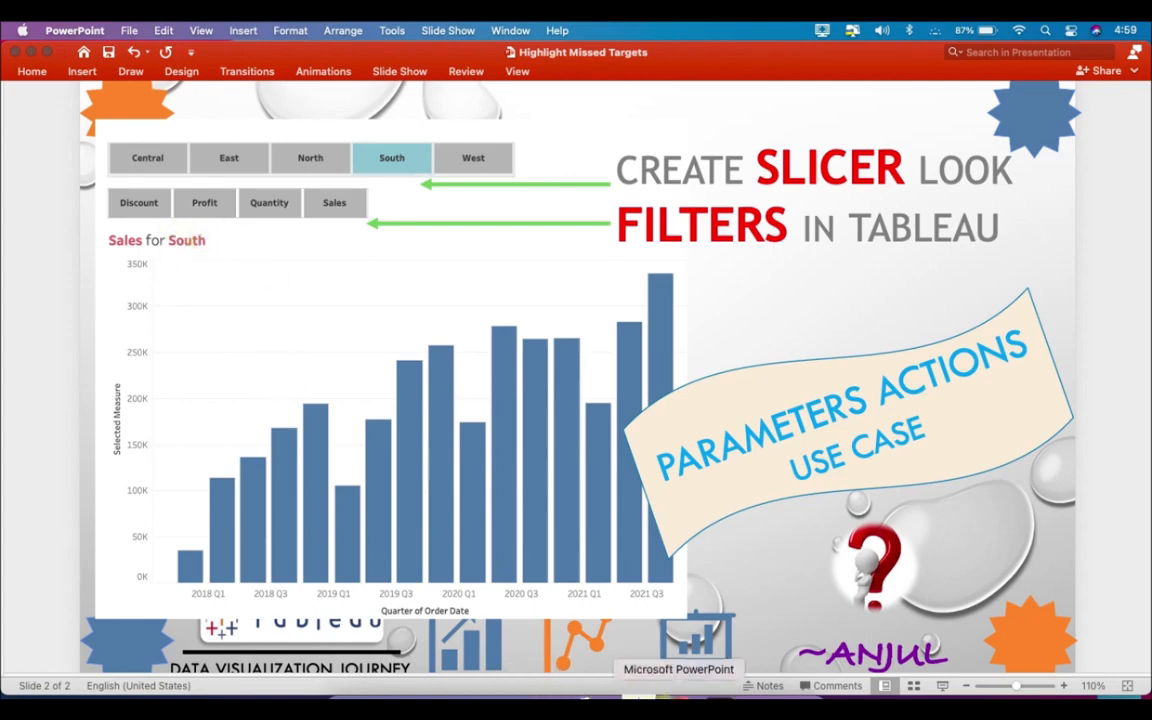
pyautogui.click(640, 702)
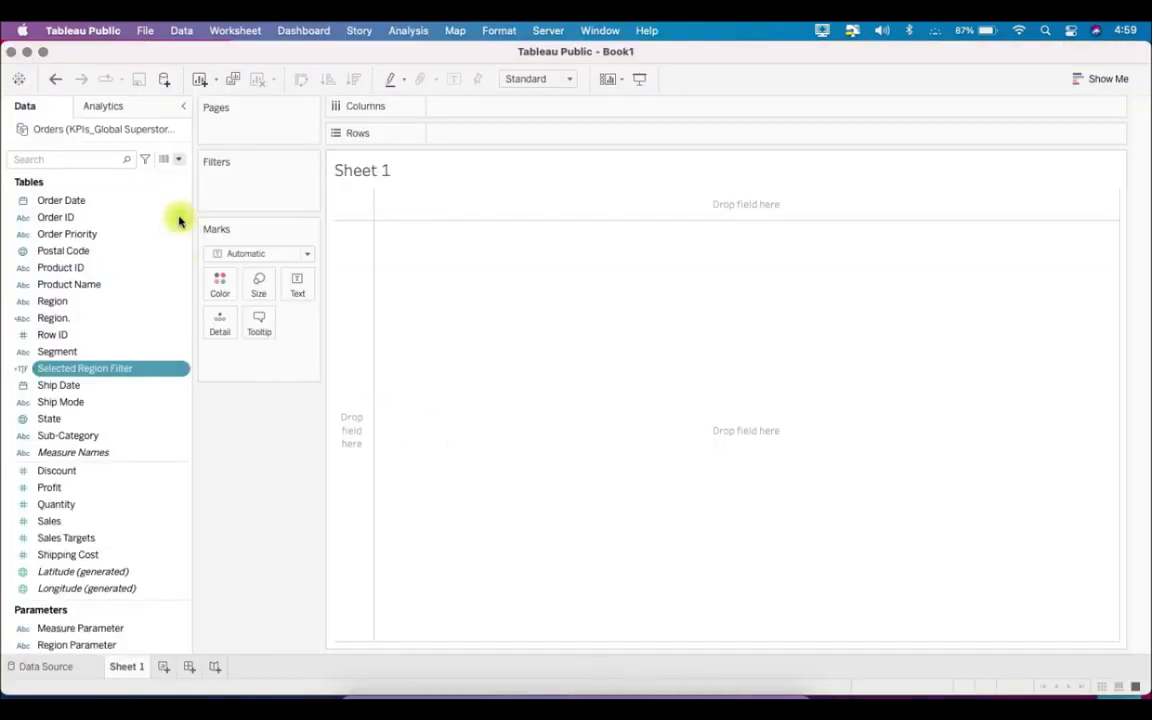
# - Start a new calculated field named Selected Region Label and place the cursor in its formula
pyautogui.click(178, 160)
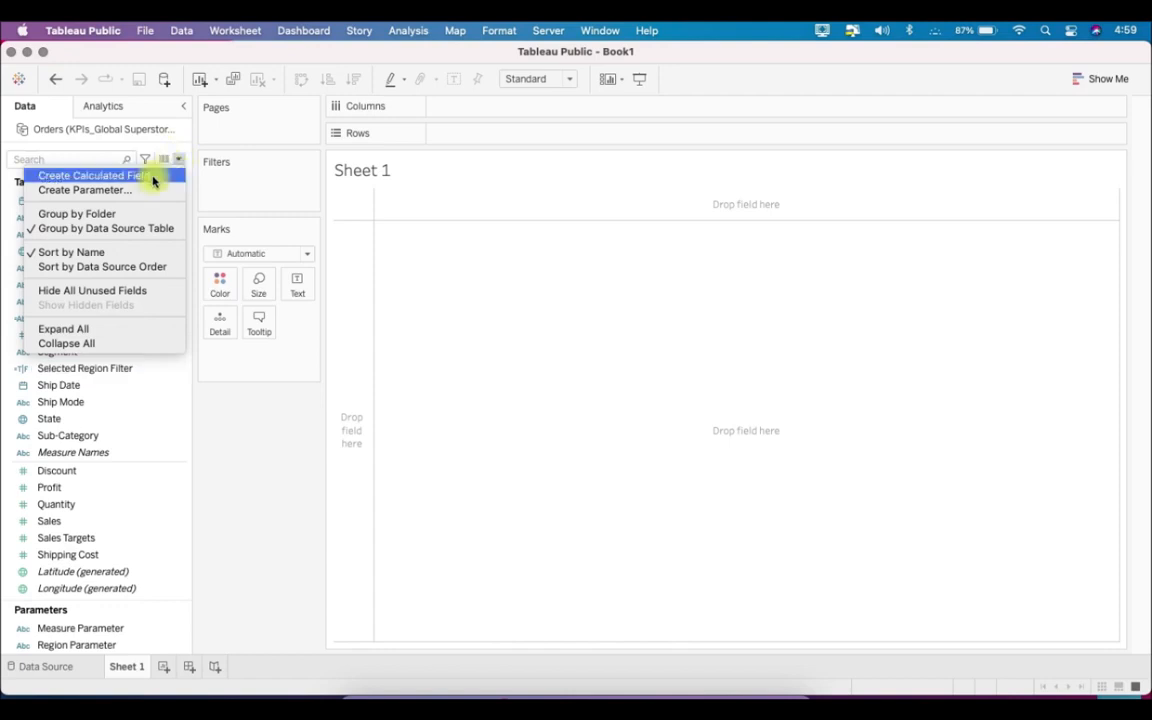
pyautogui.click(152, 176)
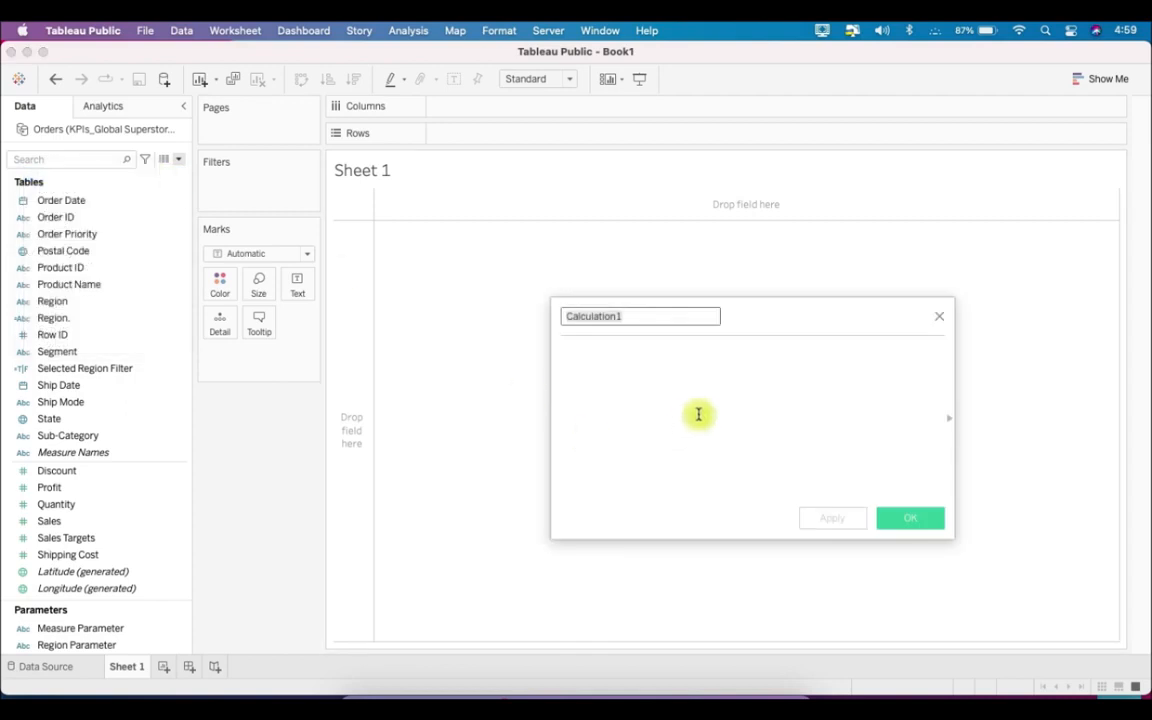
pyautogui.write('Selected Reg')
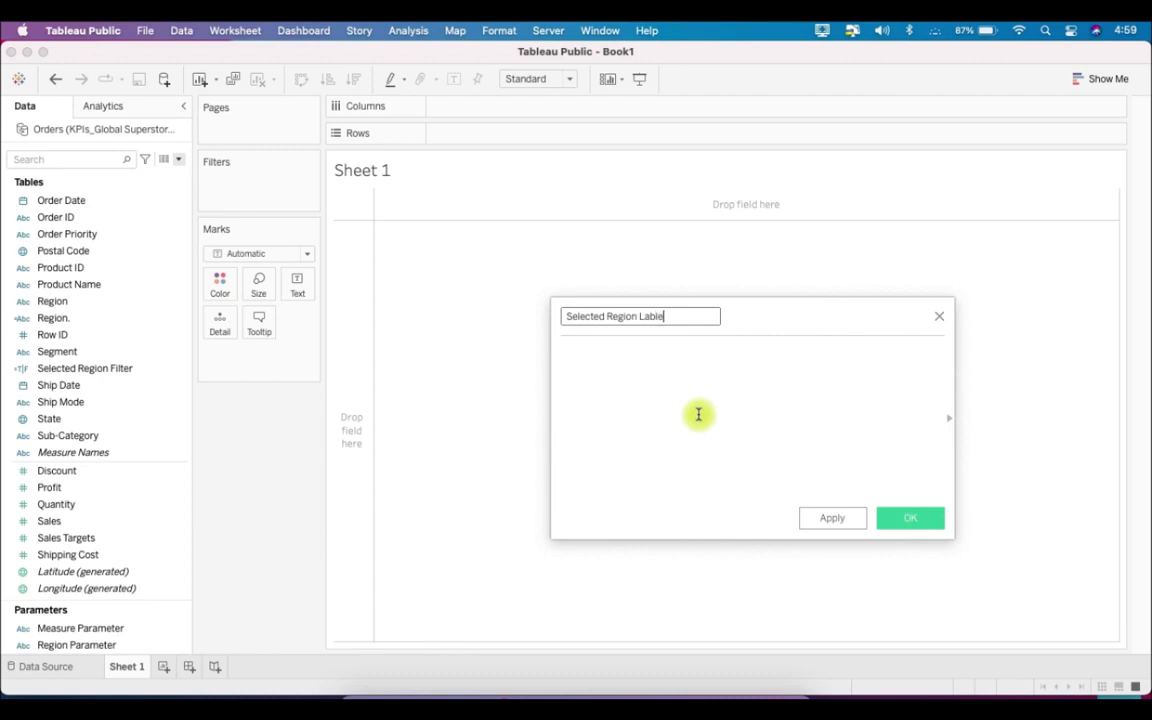
pyautogui.click(698, 414)
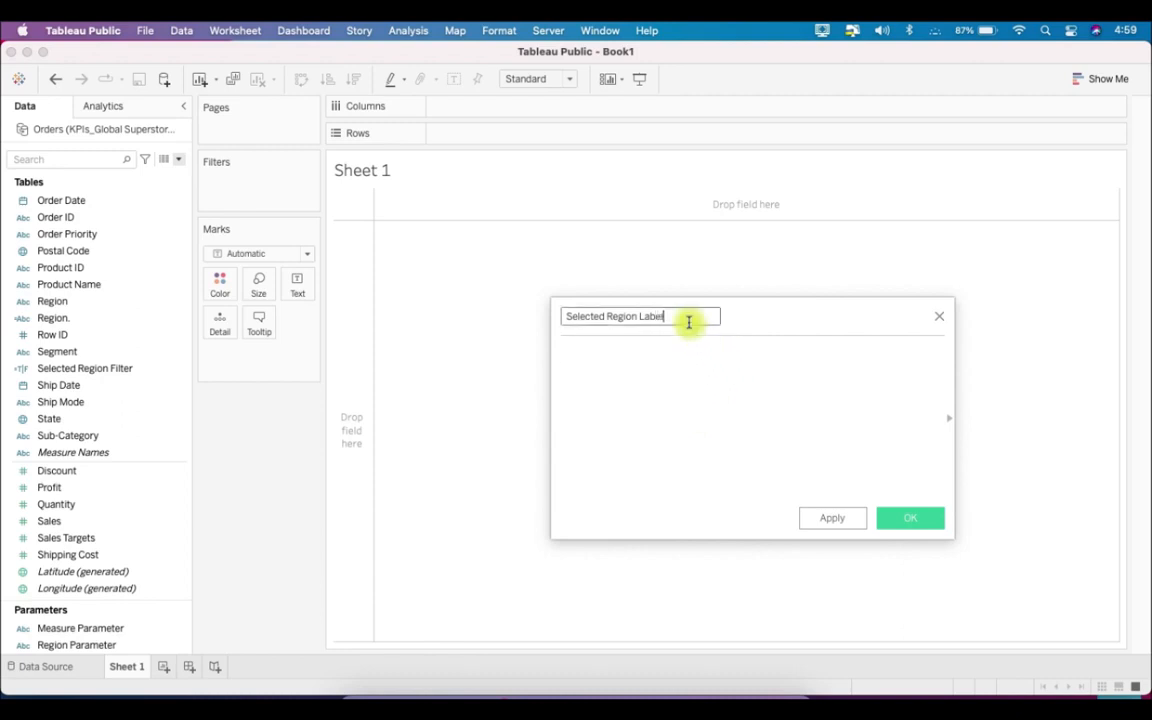
# - Begin the label formula with the condition IF COUNTD([Region.])=1
pyautogui.write('IF')
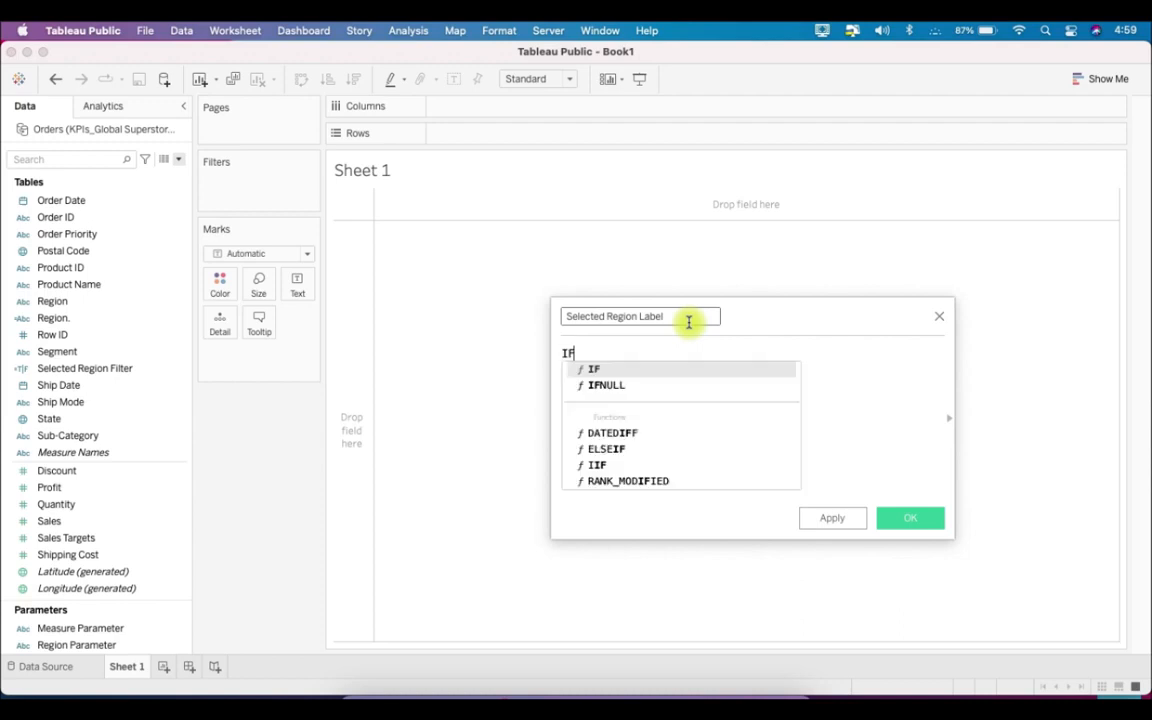
pyautogui.write(' coun')
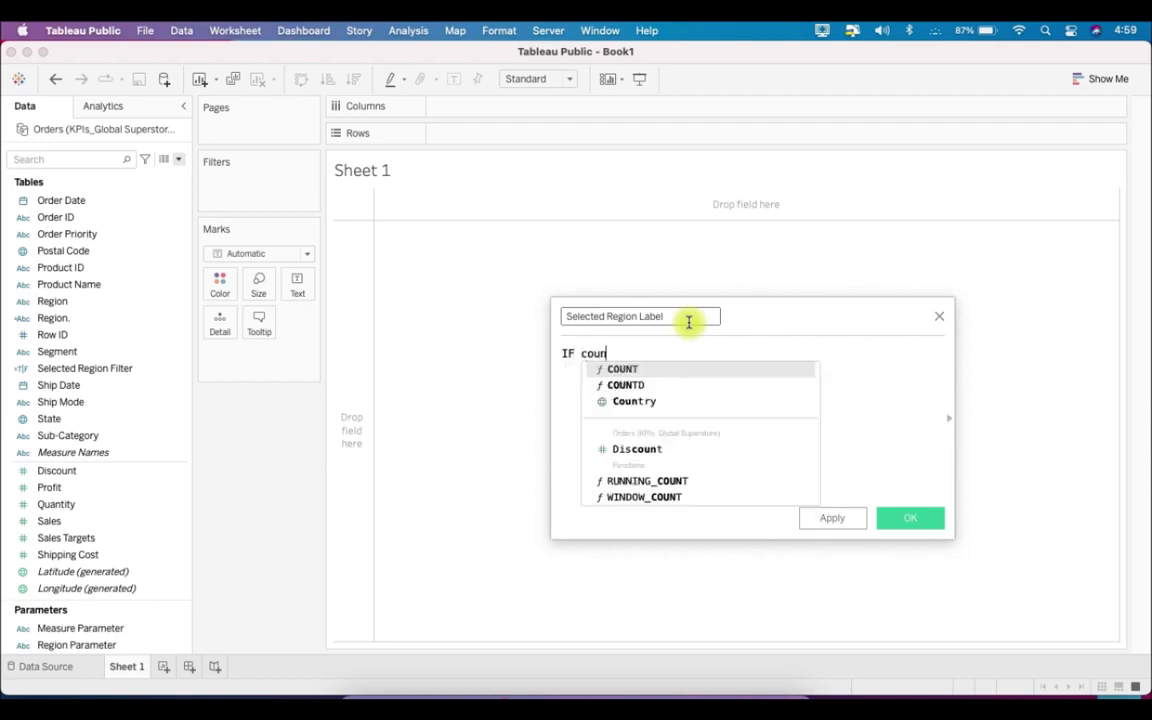
pyautogui.press('Down')
pyautogui.press('Return')
pyautogui.write('reg')
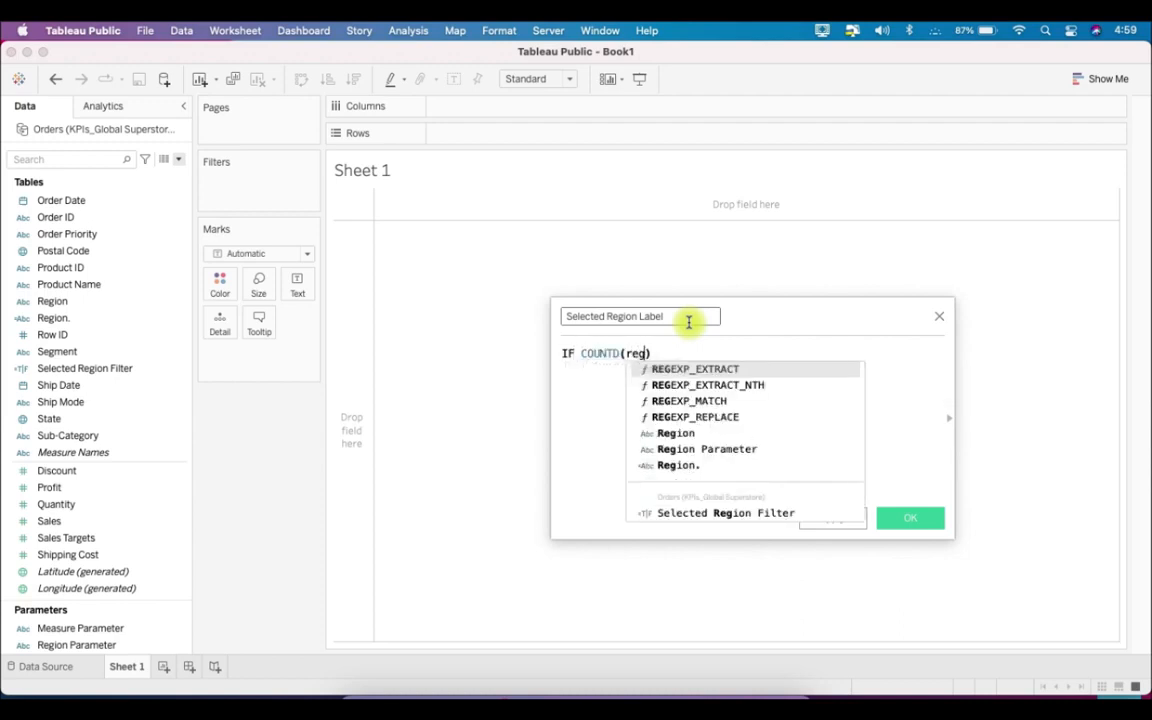
pyautogui.press('Down')
pyautogui.press('Down')
pyautogui.press('Down')
pyautogui.press('Down')
pyautogui.press('Down')
pyautogui.press('Down')
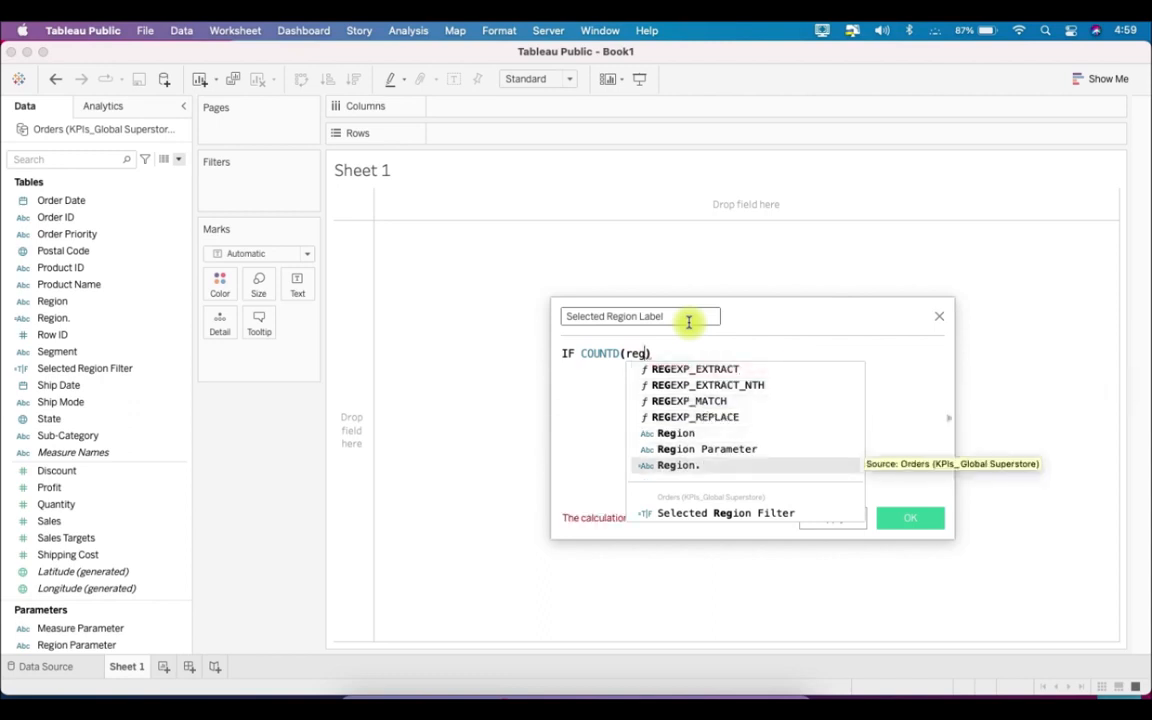
pyautogui.press('Return')
pyautogui.write('=1')
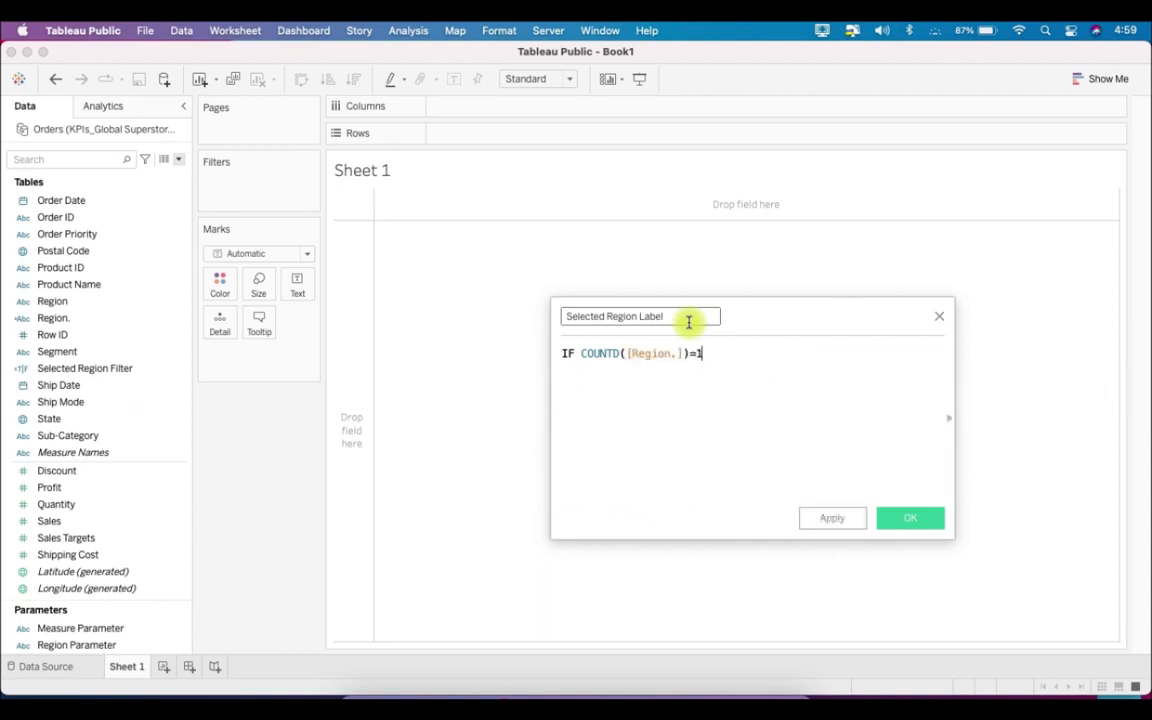
pyautogui.write(' th')
# - Extend the condition with THEN ATTR([Region.]) as the result for a single region
pyautogui.press('Return')
pyautogui.write('attr')
pyautogui.press('Return')
pyautogui.write('regio')
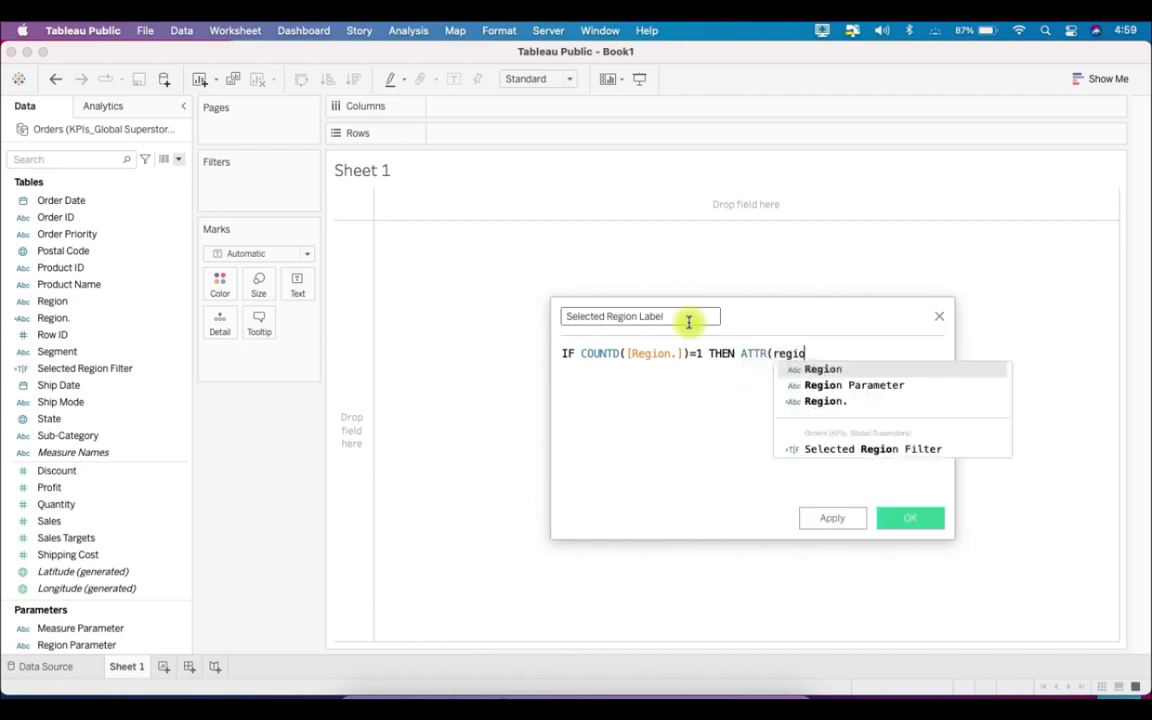
pyautogui.press('Down')
pyautogui.press('Down')
pyautogui.press('Return')
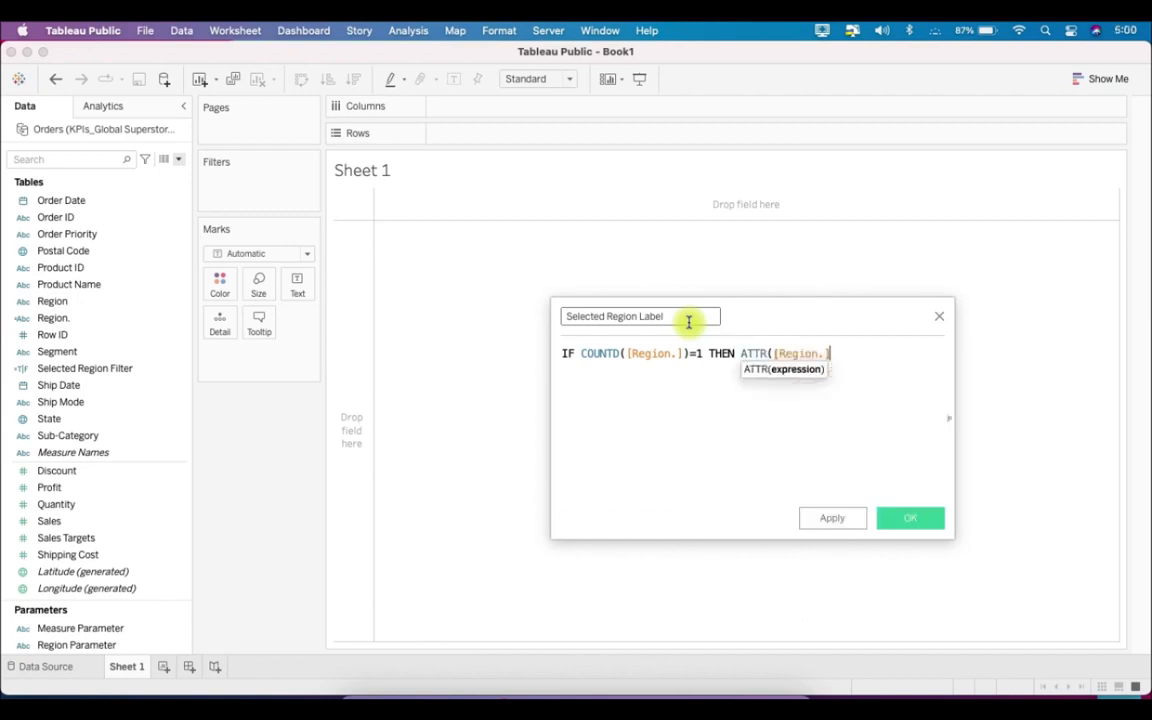
pyautogui.write(') ')
pyautogui.write('ELSE "ALL REG')
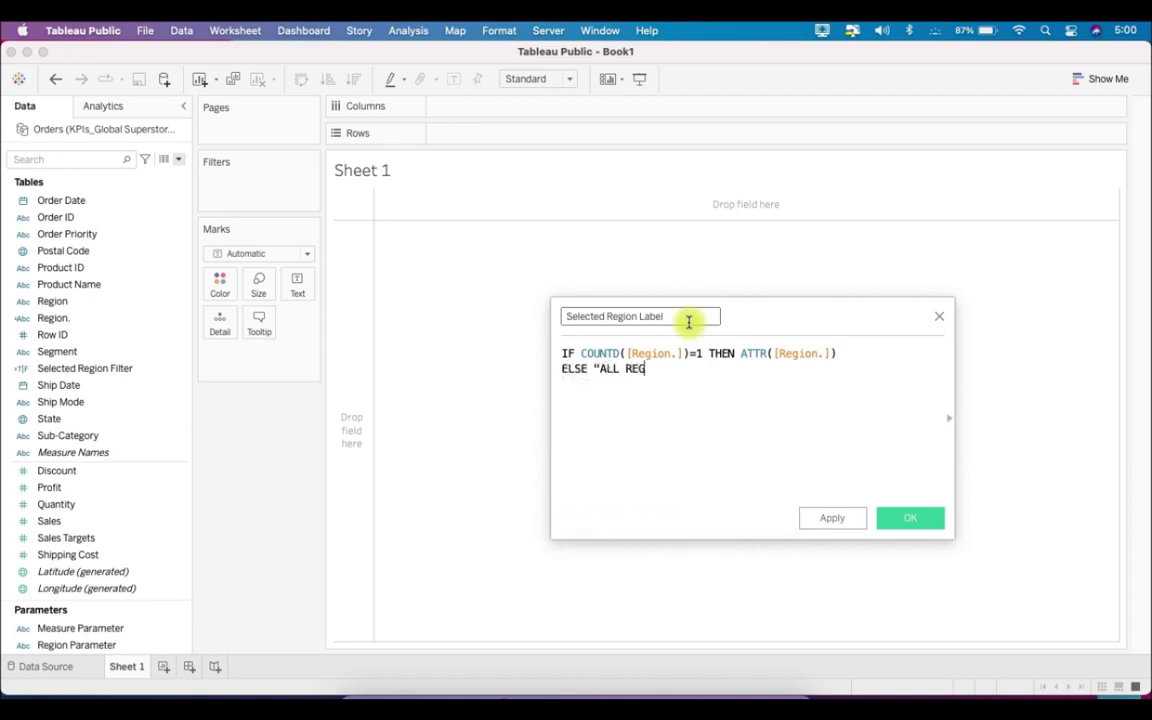
pyautogui.write('ION')
pyautogui.write('S" ')
pyautogui.write('END')
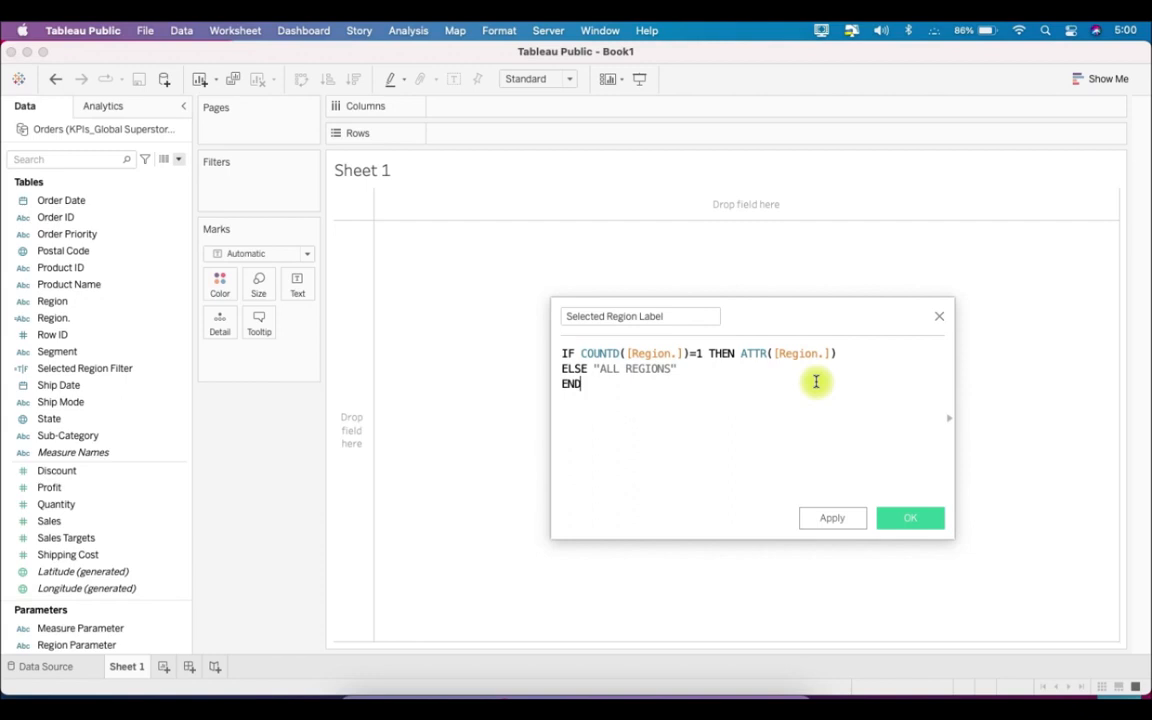
# - Complete the label formula with ELSE "ALL REGIONS" and END on separate lines, and save the calculated field
pyautogui.moveTo(562, 368); pyautogui.dragTo(689, 378)
pyautogui.click(689, 404)
pyautogui.click(915, 520)
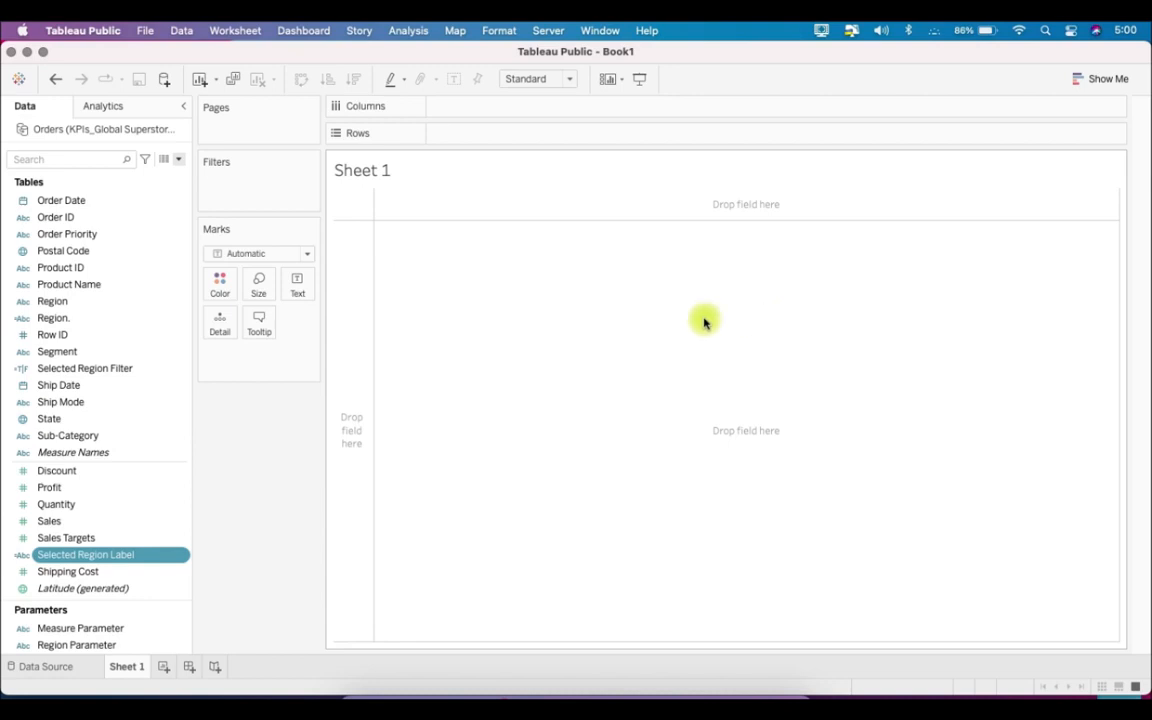
# - Start a new calculated field named Selected Measure and place the cursor in its formula
pyautogui.click(179, 160)
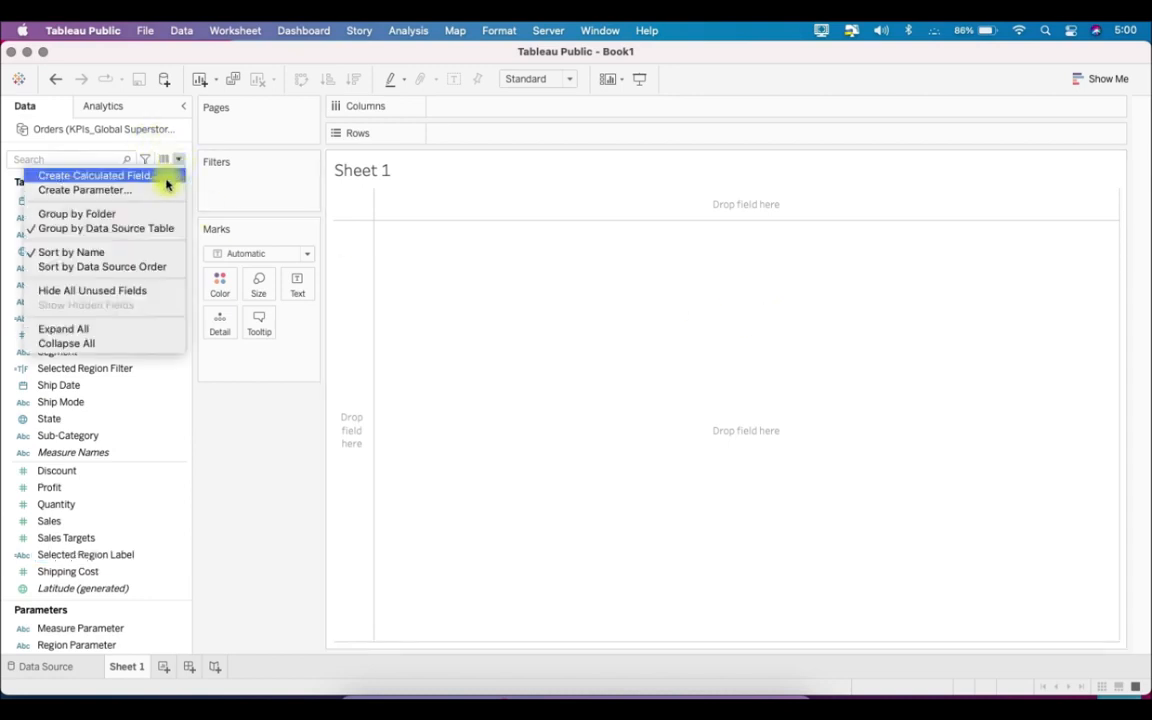
pyautogui.click(166, 176)
pyautogui.write('Selected Measure')
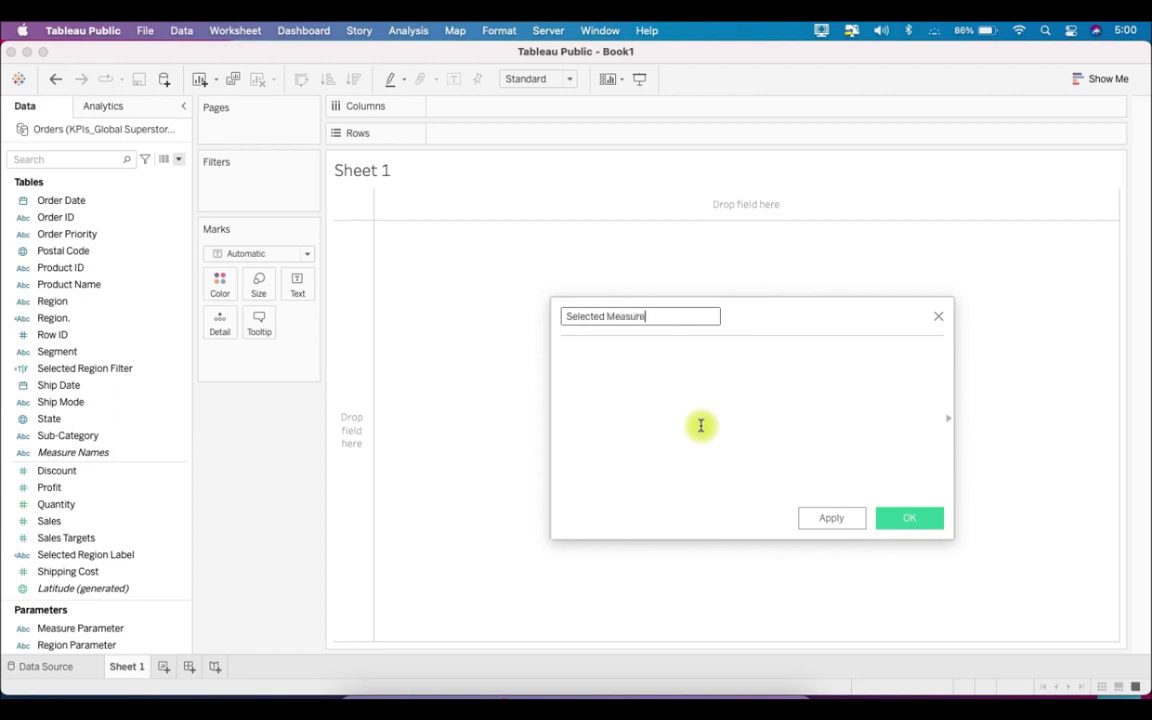
pyautogui.click(701, 426)
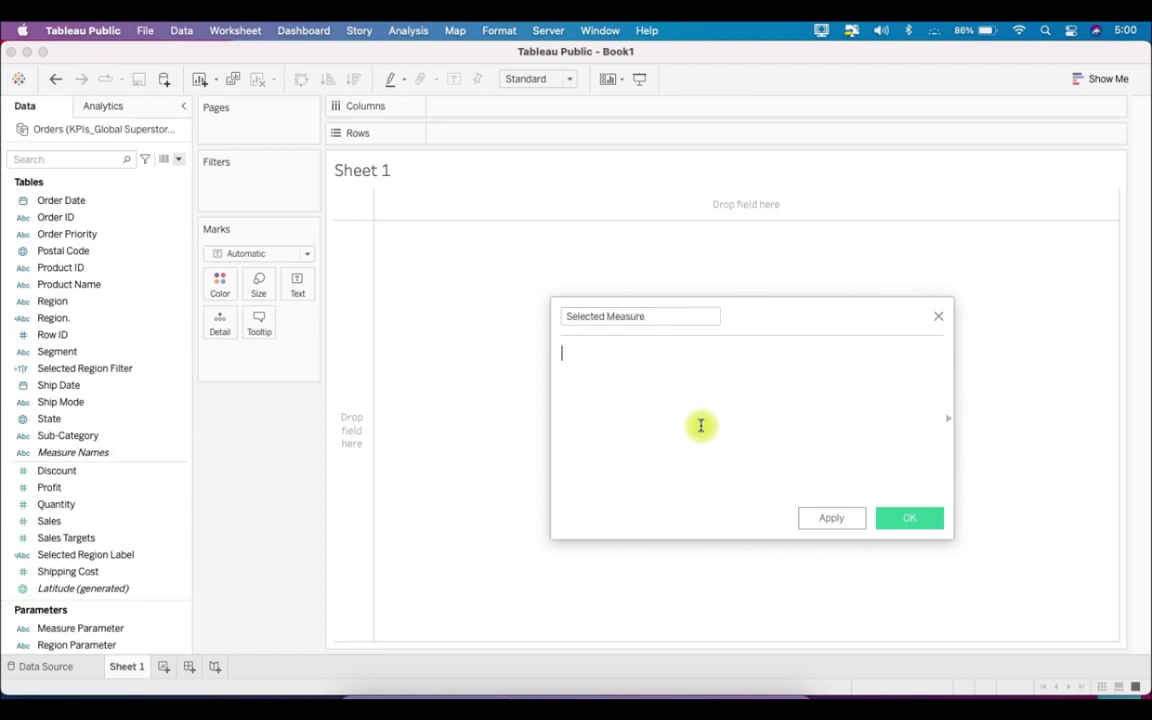
# - Open the formula with CASE [Measure Parameter] and begin a new line
pyautogui.write('CSE')
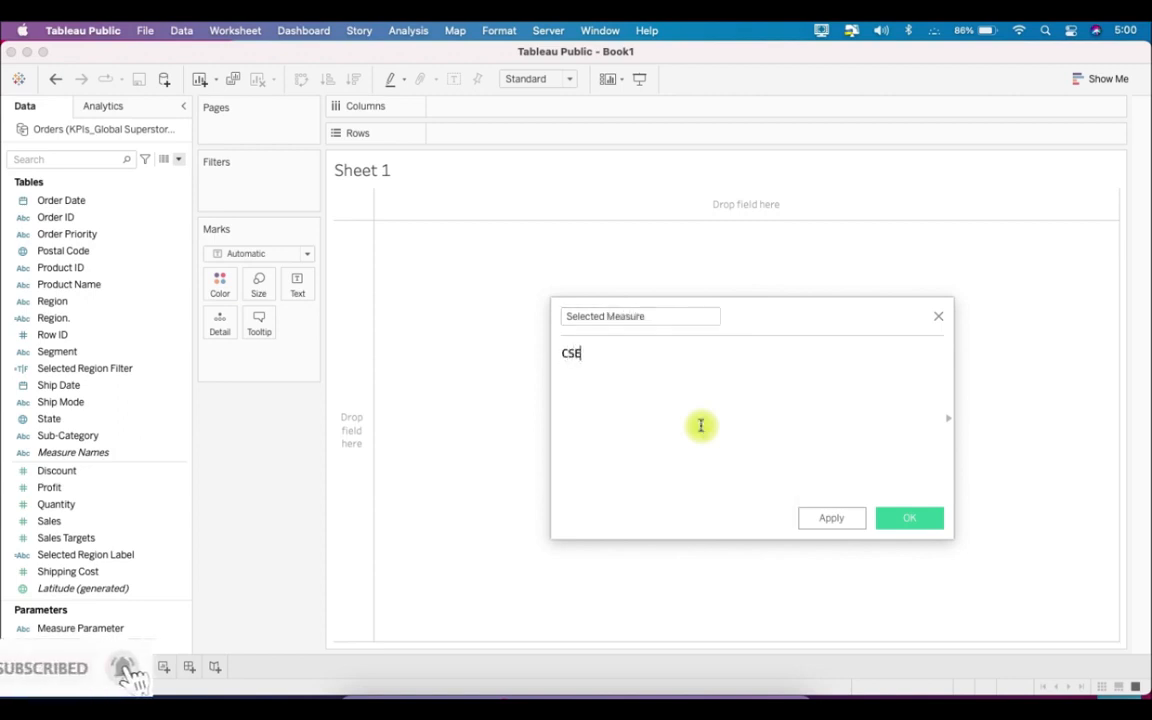
pyautogui.press('BackSpace')
pyautogui.press('BackSpace')
pyautogui.write('ASE')
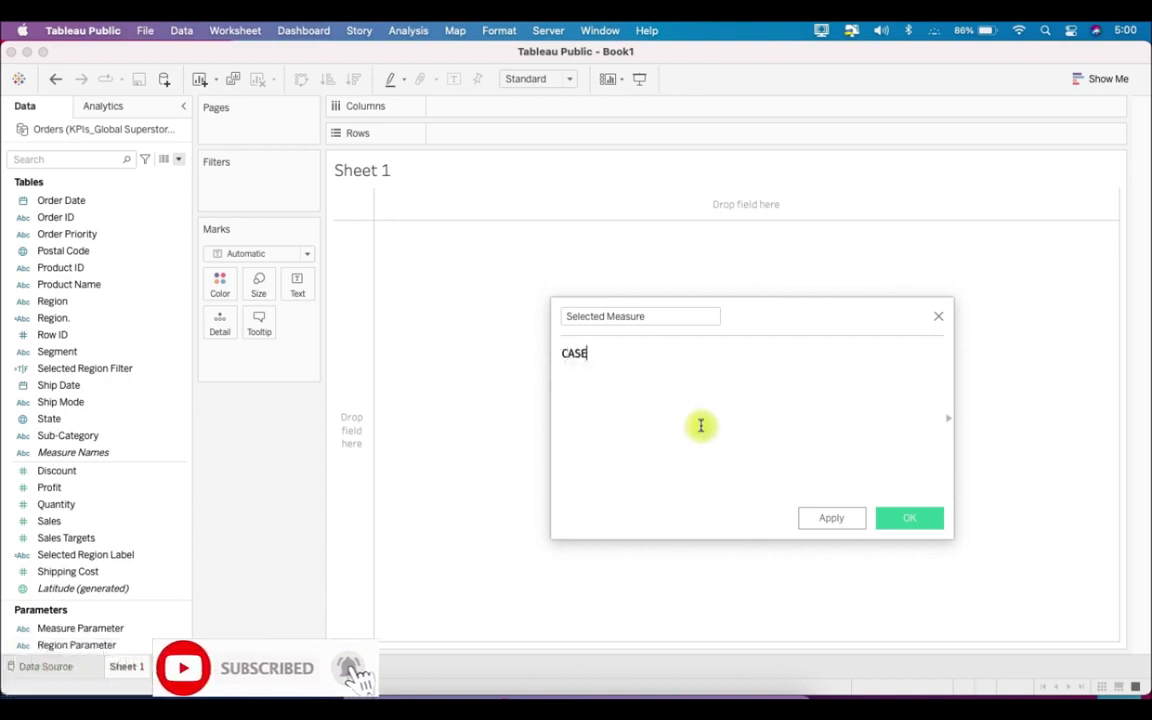
pyautogui.write(' [Measure Parameter]')
pyautogui.press('Return')
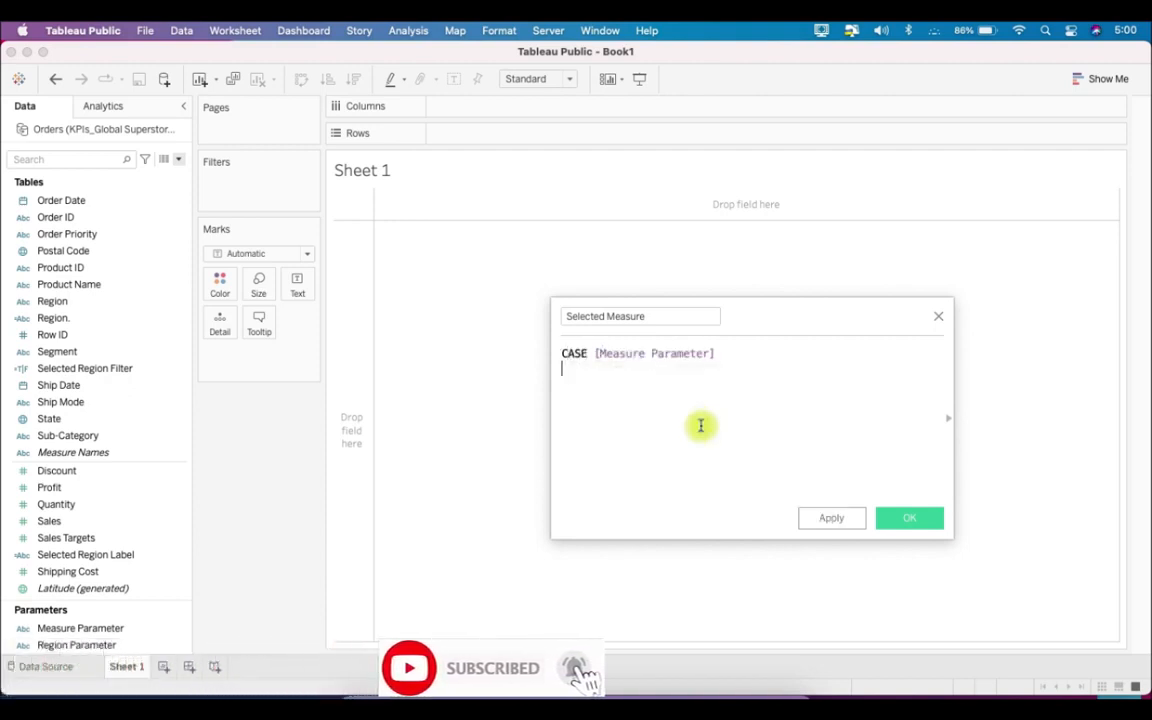
# - Add the case WHEN 'Sales' THEN SUM([Sales]) to the Selected Measure formula and begin a new line
pyautogui.write('WHEN ')
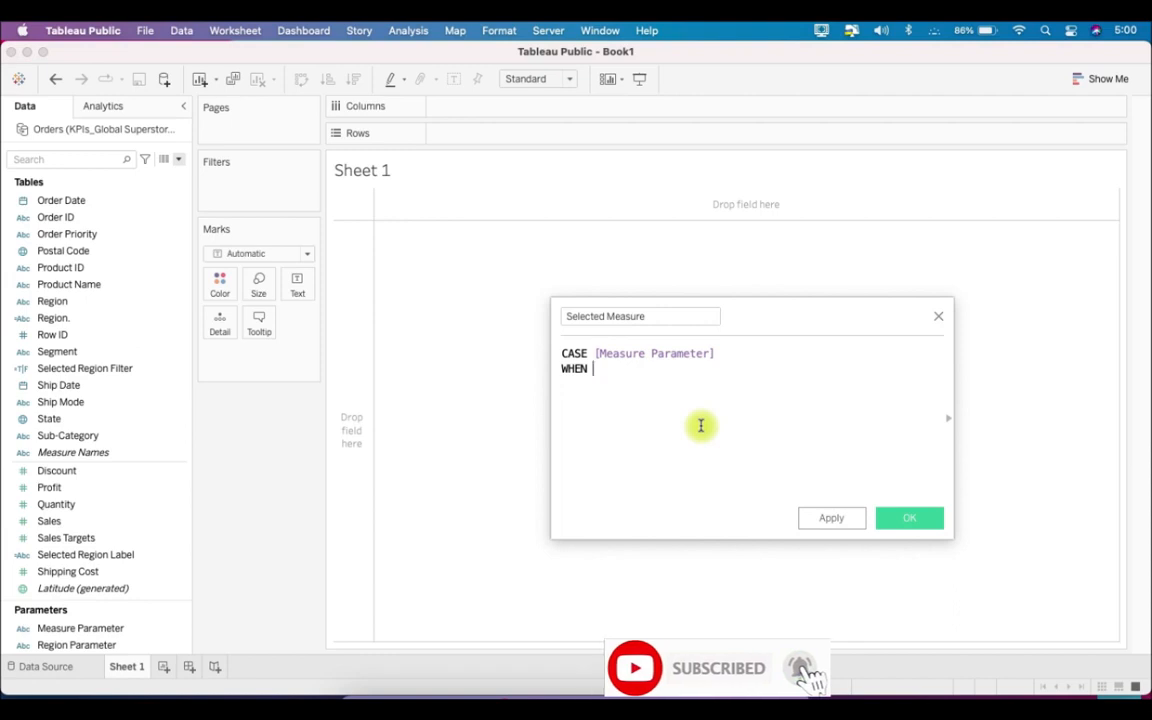
pyautogui.write("'Sal")
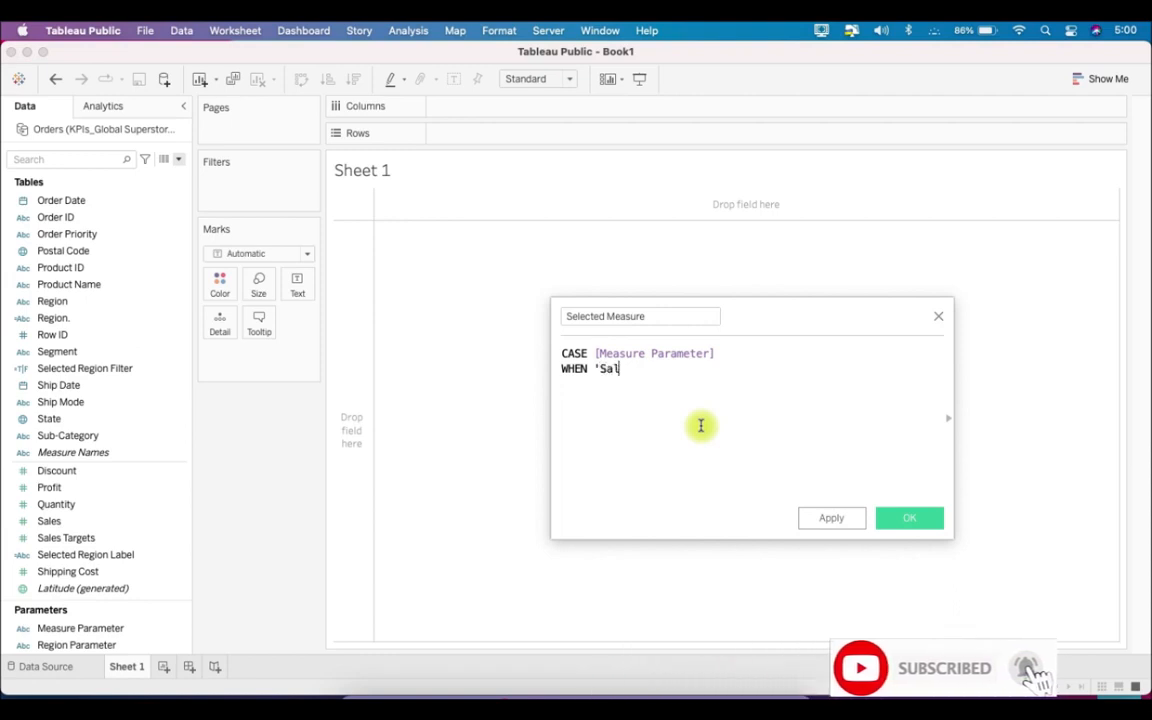
pyautogui.write("es' THEN")
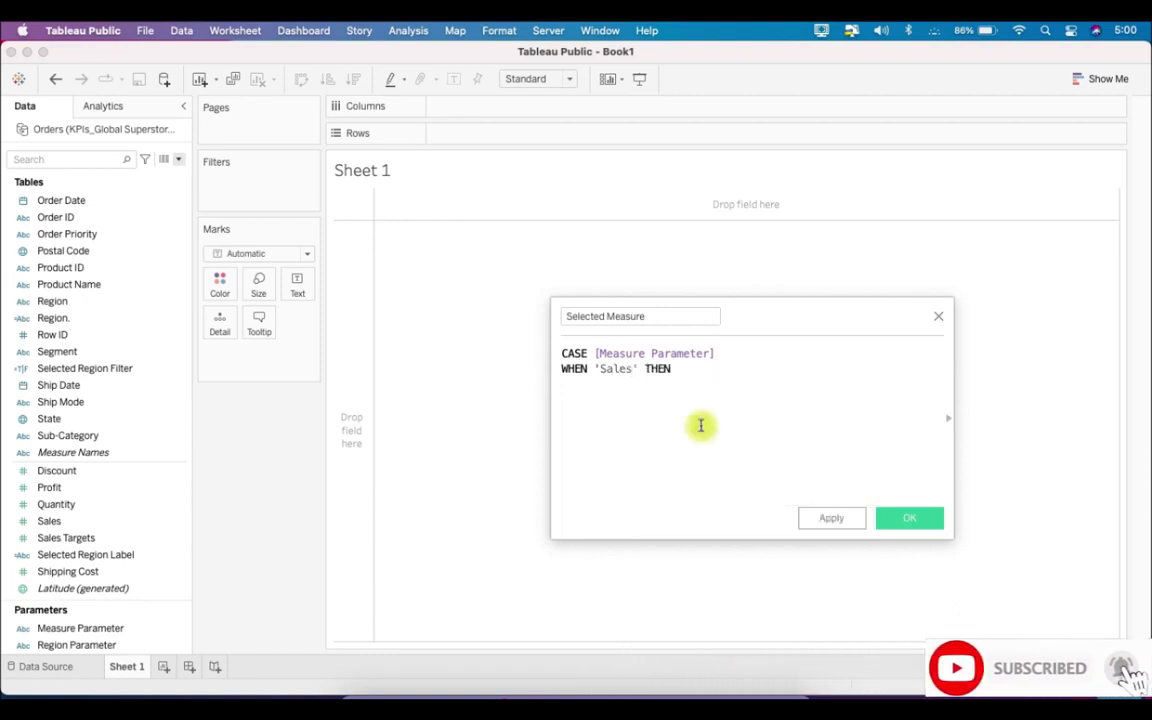
pyautogui.write(' SUM([Sales]')
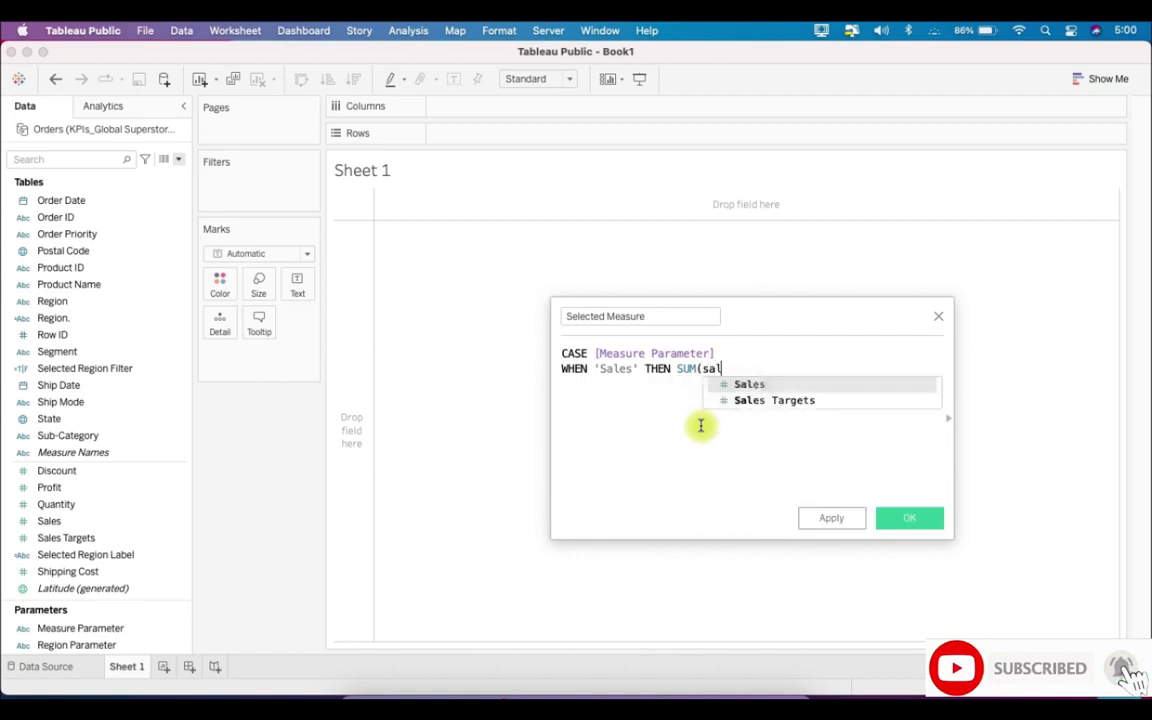
pyautogui.write(')')
pyautogui.press('Return')
# - Add the case WHEN 'Profit' THEN SUM([Profit]) to the formula, followed by a new line
pyautogui.write("WHEN 'Profit' THEN ")
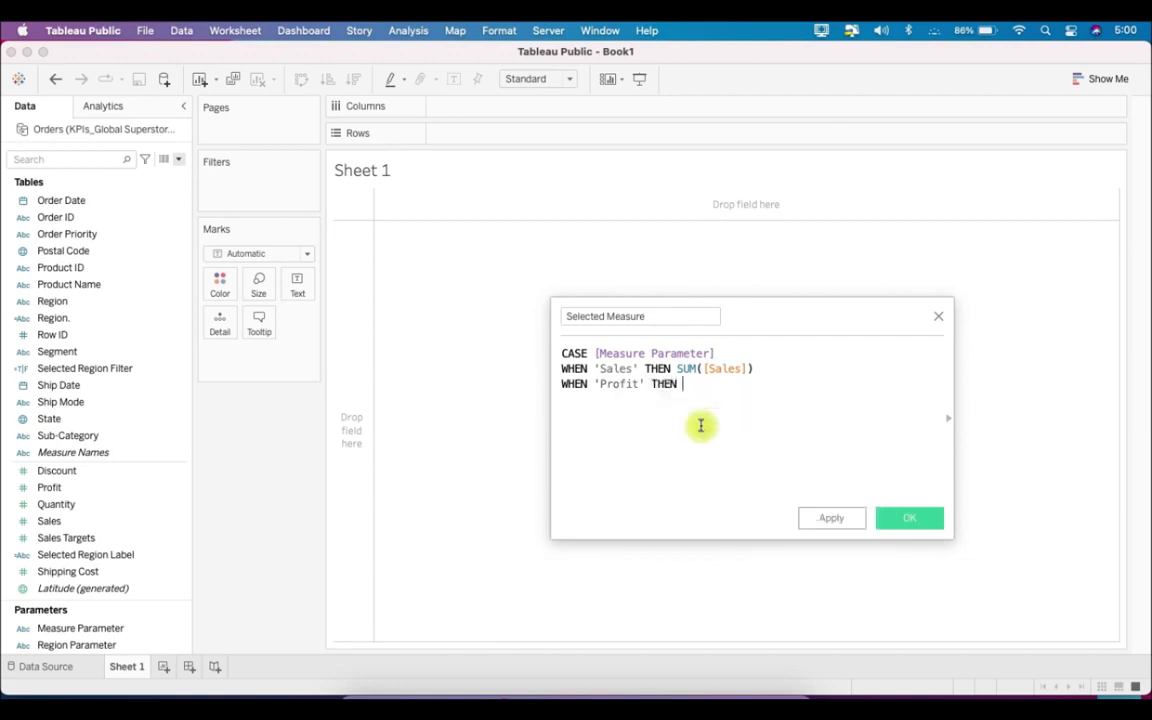
pyautogui.write('SUM(pro')
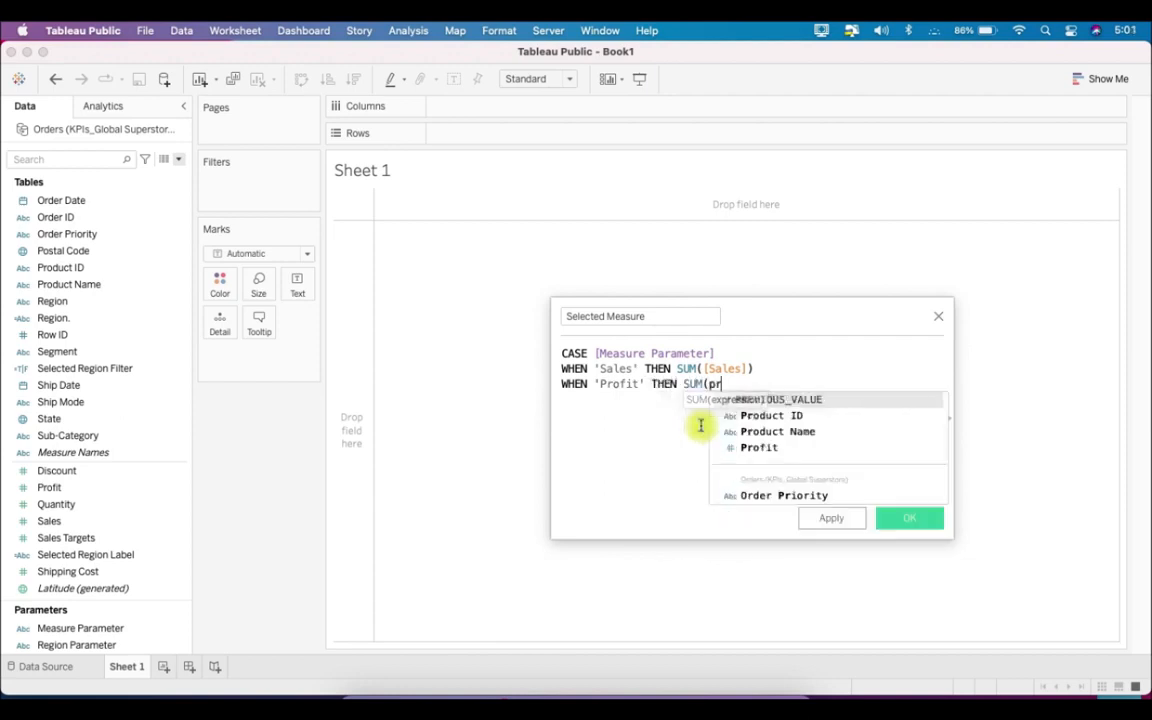
pyautogui.press('Down')
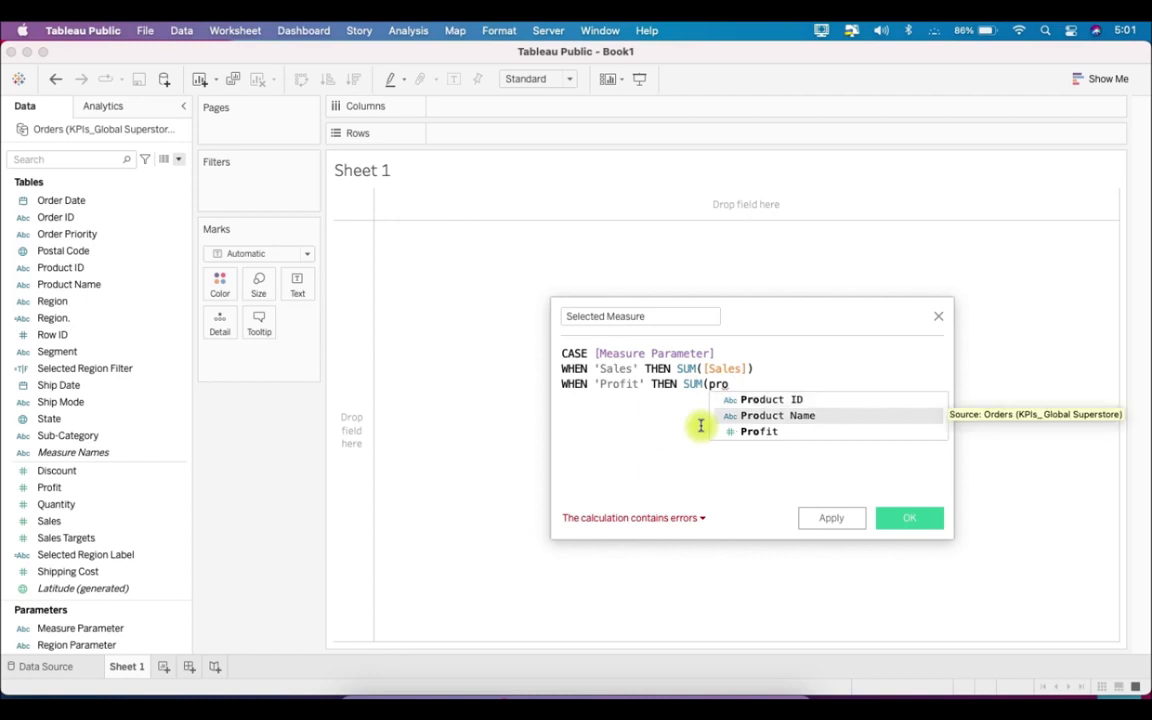
pyautogui.press('Down')
pyautogui.press('Return')
pyautogui.write(')')
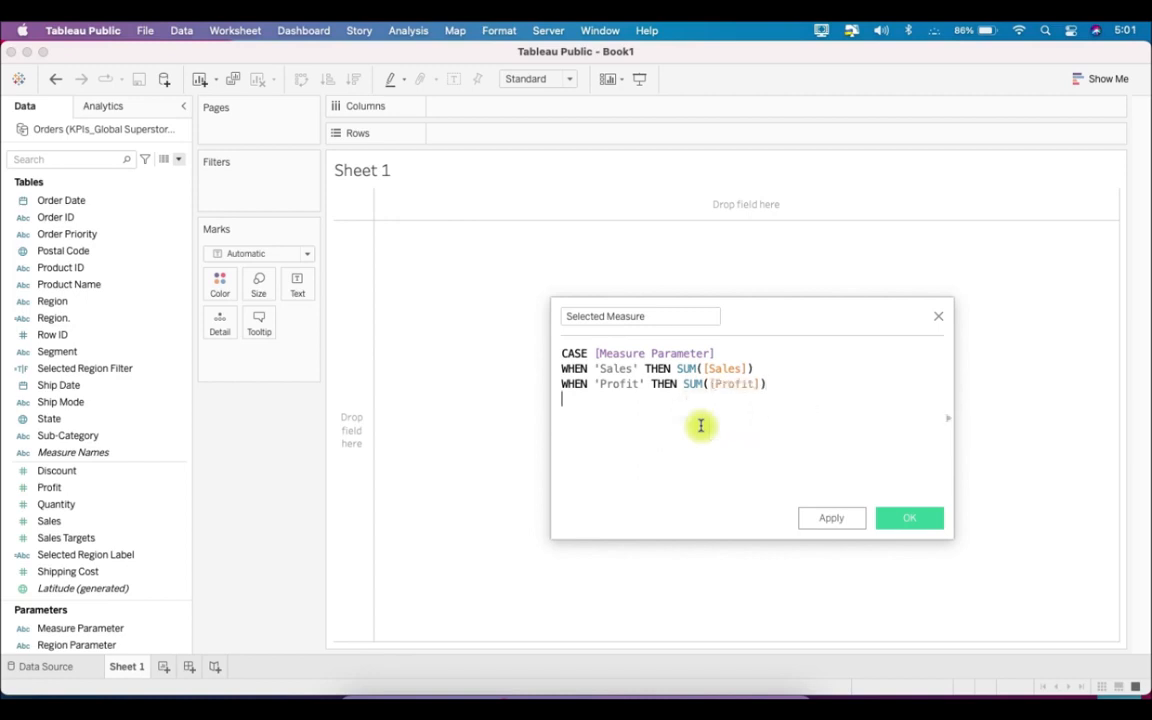
pyautogui.press('Return')
# - Add the case WHEN 'Quantity' THEN SUM([Quantity]) to the formula, followed by a new line
pyautogui.write("WHEN 'Quantity")
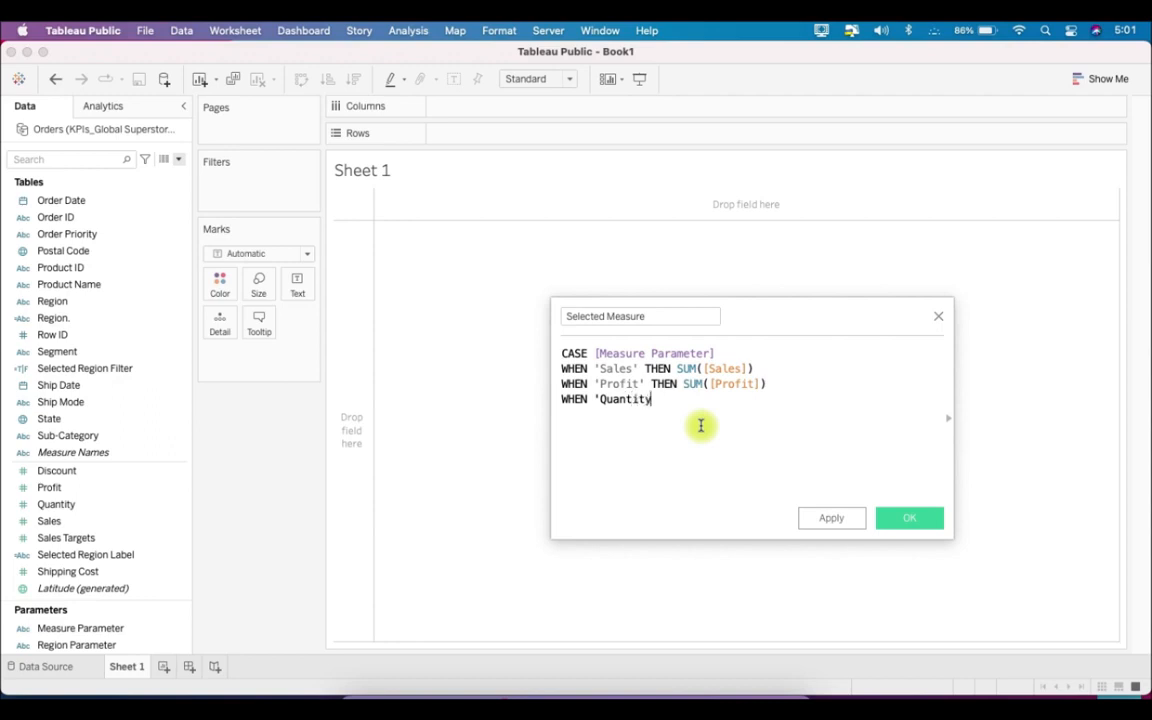
pyautogui.write("' THEN SUM(quan")
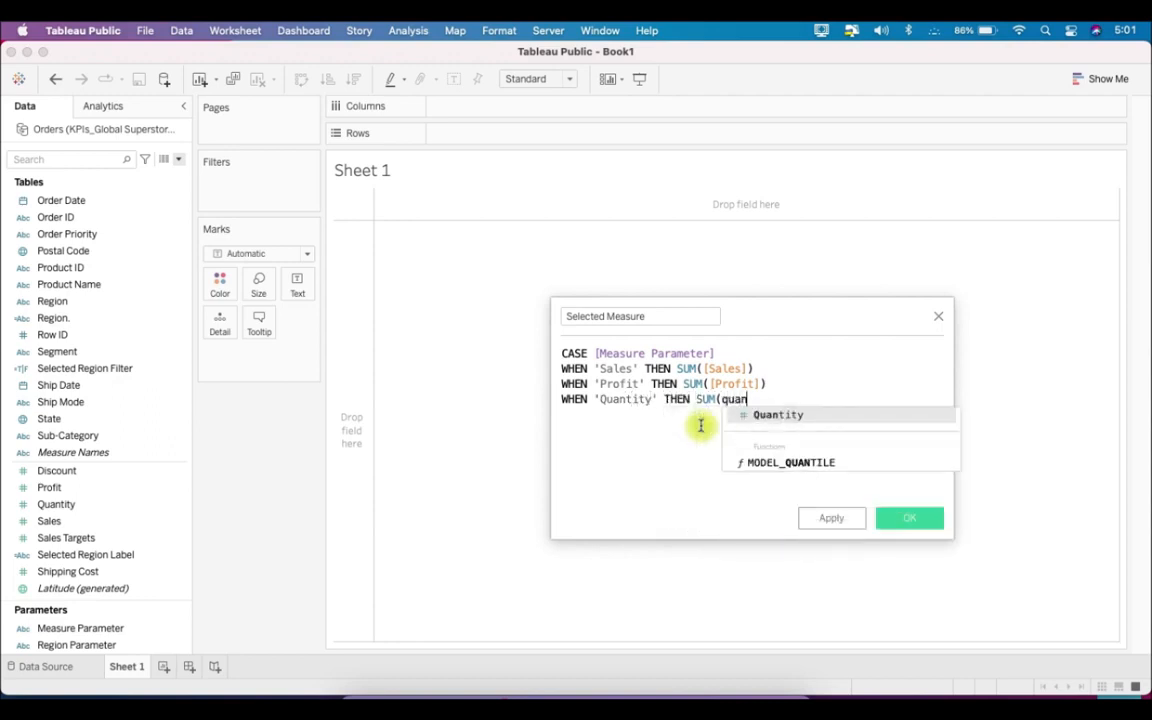
pyautogui.press('Return')
pyautogui.write(')')
pyautogui.press('Return')
# - Add the case WHEN 'Discount' THEN AVG([Discount]) to the formula
pyautogui.write('whe')
pyautogui.press('Return')
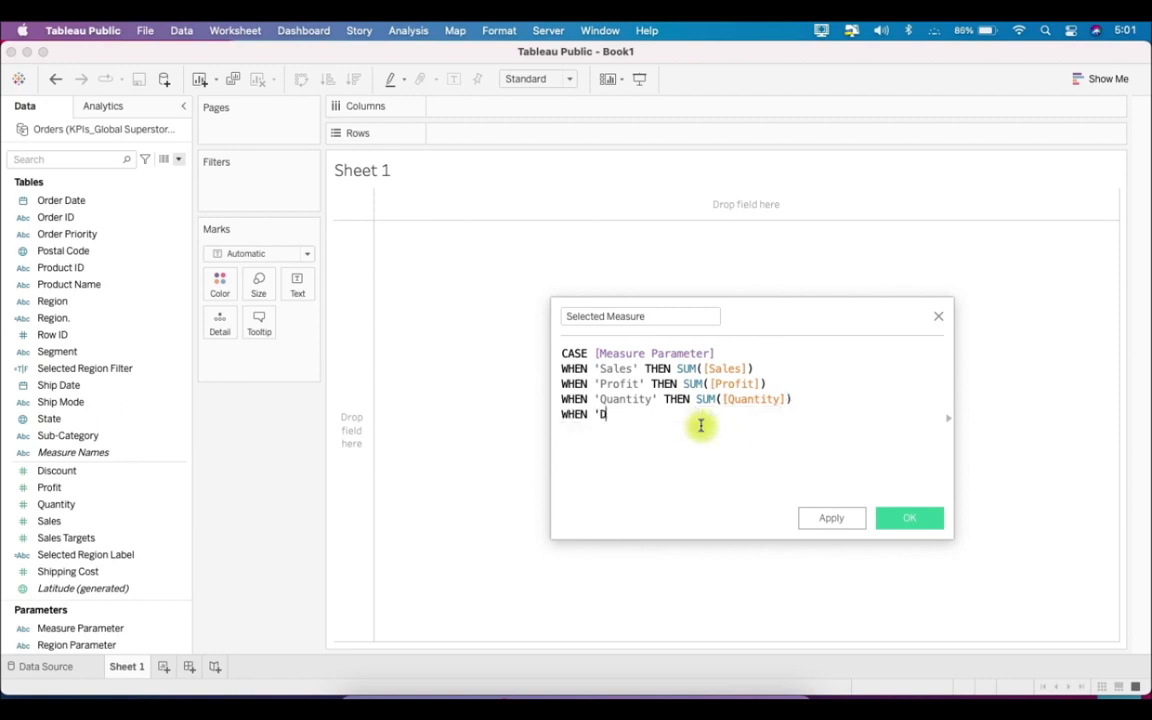
pyautogui.write("'Discount' TH")
pyautogui.press('Return')
pyautogui.write('AV')
pyautogui.press('Return')
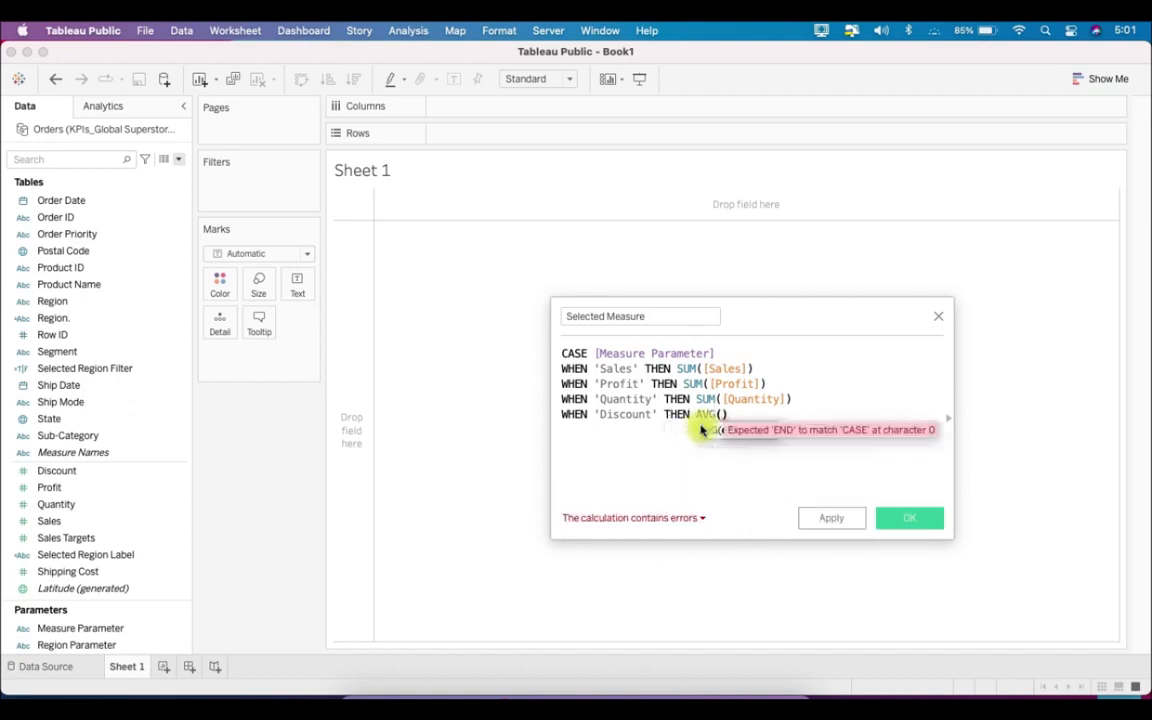
pyautogui.write('Disc')
pyautogui.press('Return')
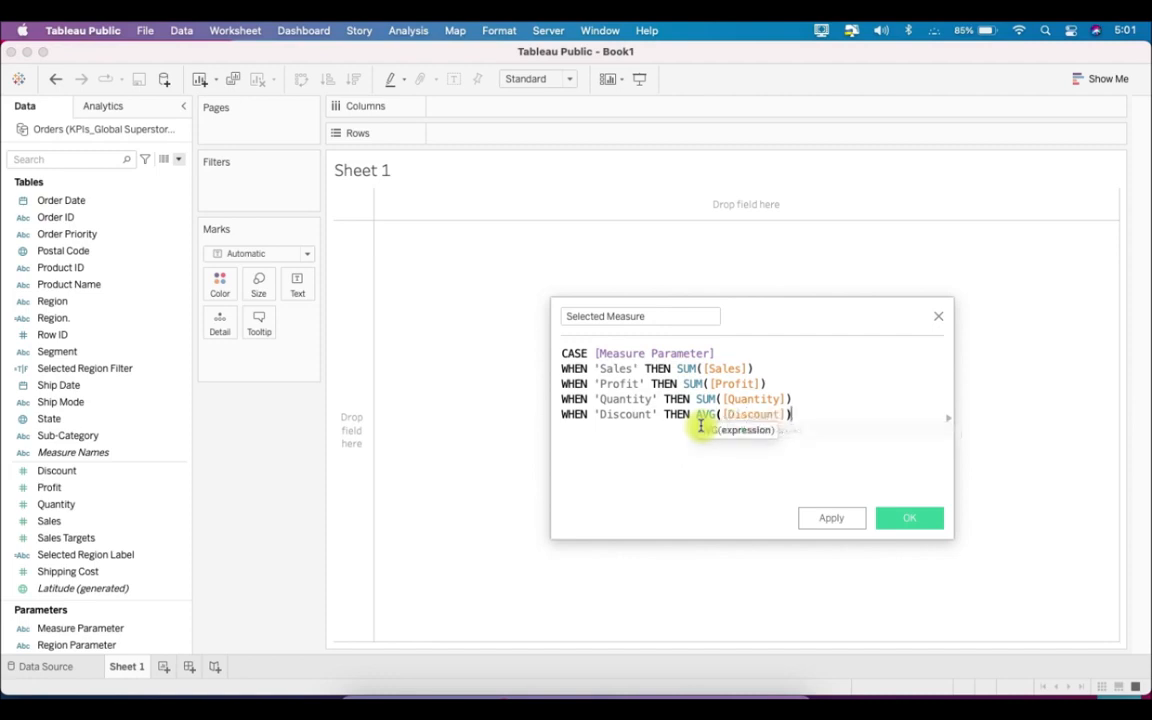
# - Close the CASE formula with END on its own line and save the Selected Measure field
pyautogui.press('Return')
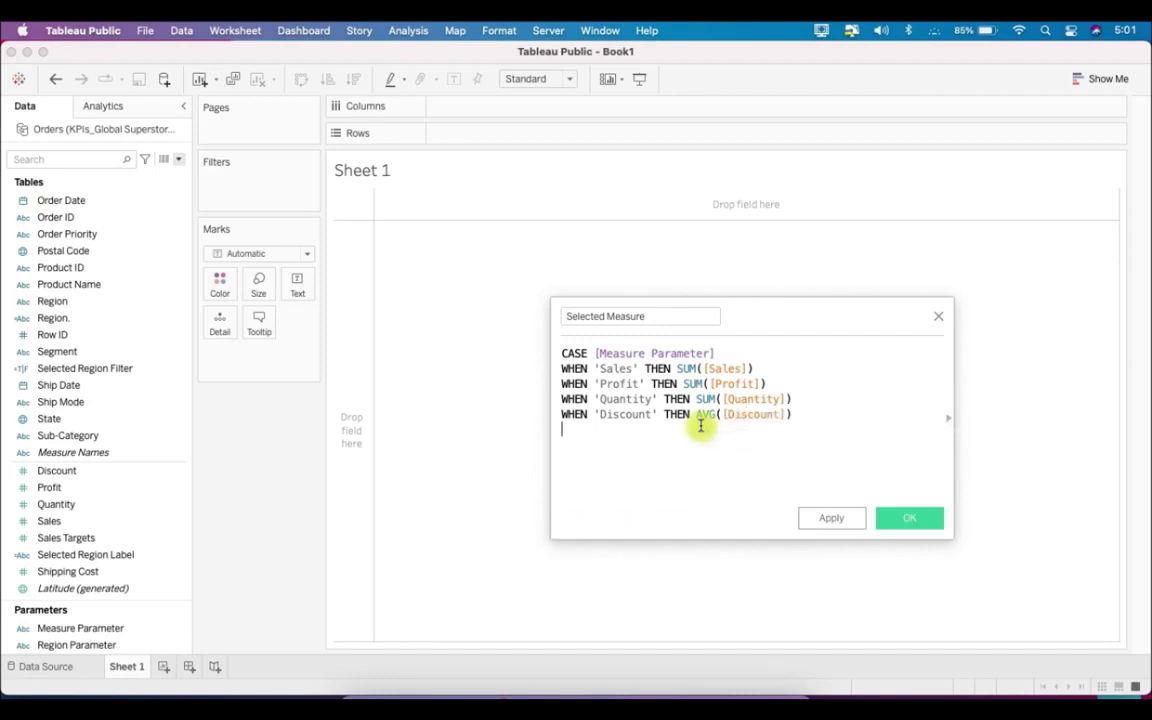
pyautogui.write('END')
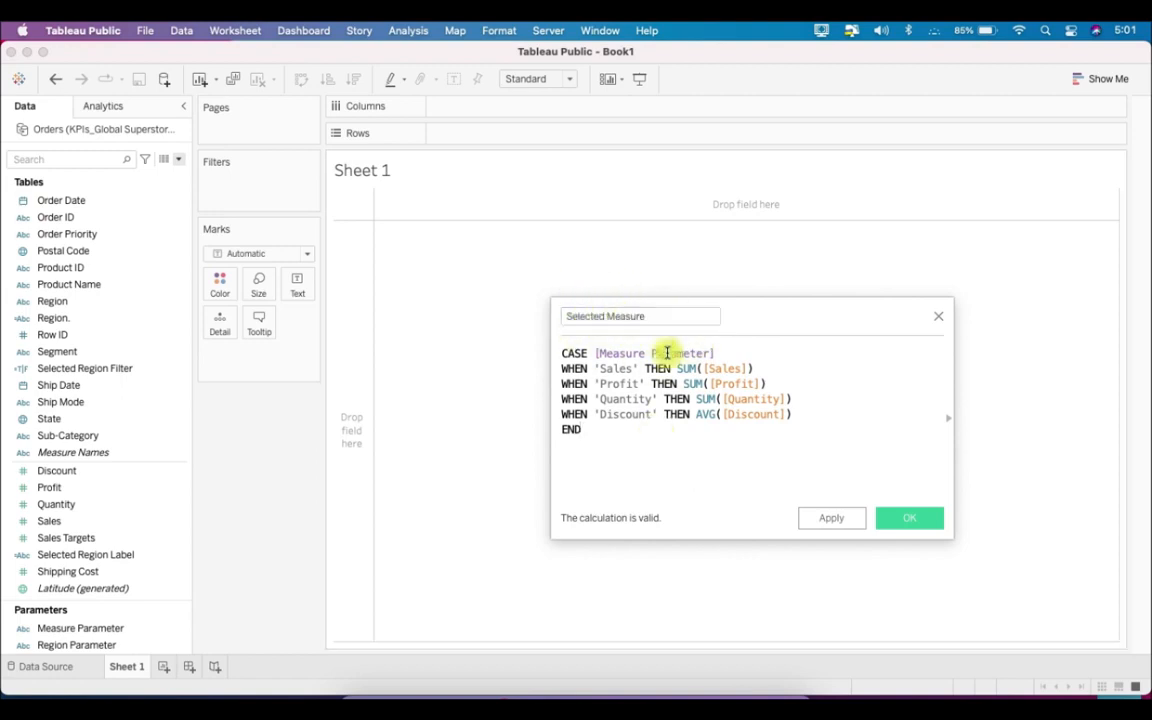
pyautogui.click(932, 522)
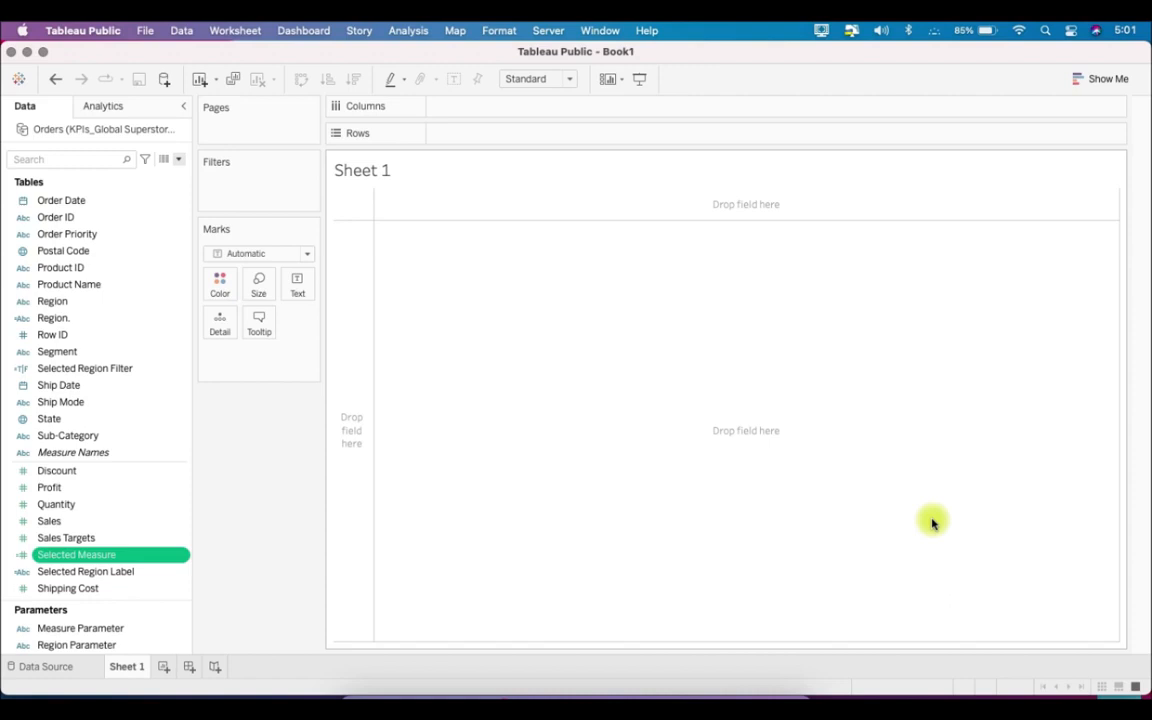
# - On a new worksheet, plot Selected Measure on Rows against the continuous quarter of Order Date on Columns
pyautogui.scroll(-2, 155, 502)
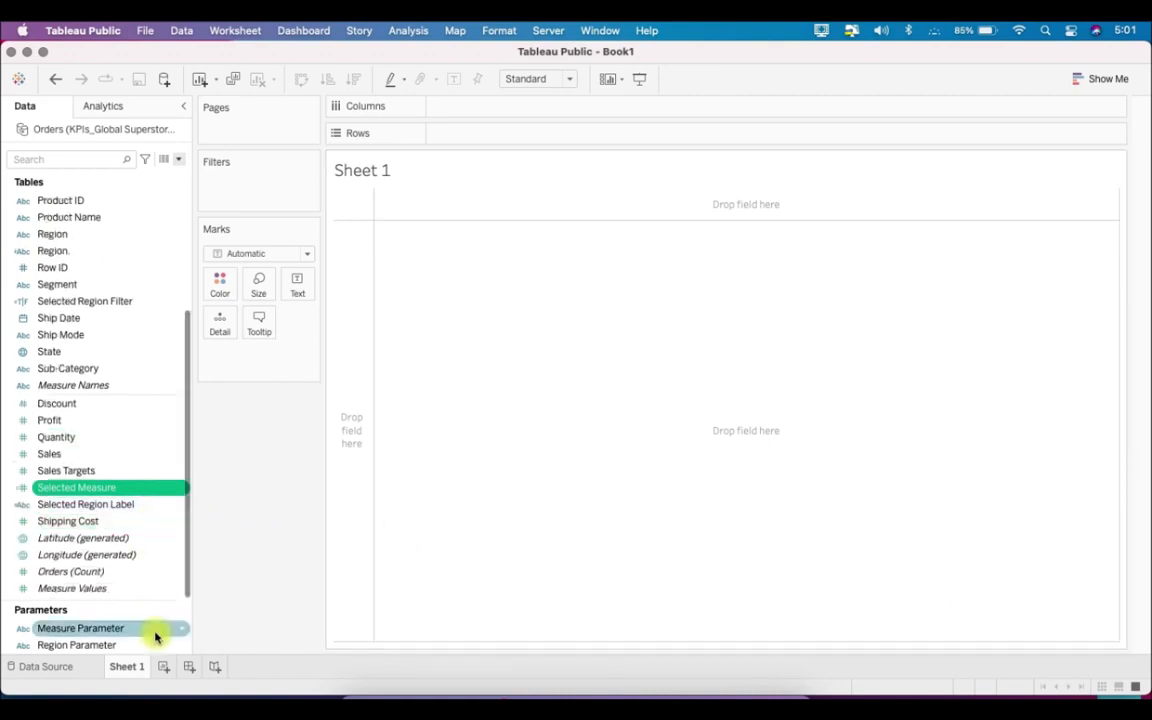
pyautogui.click(163, 666)
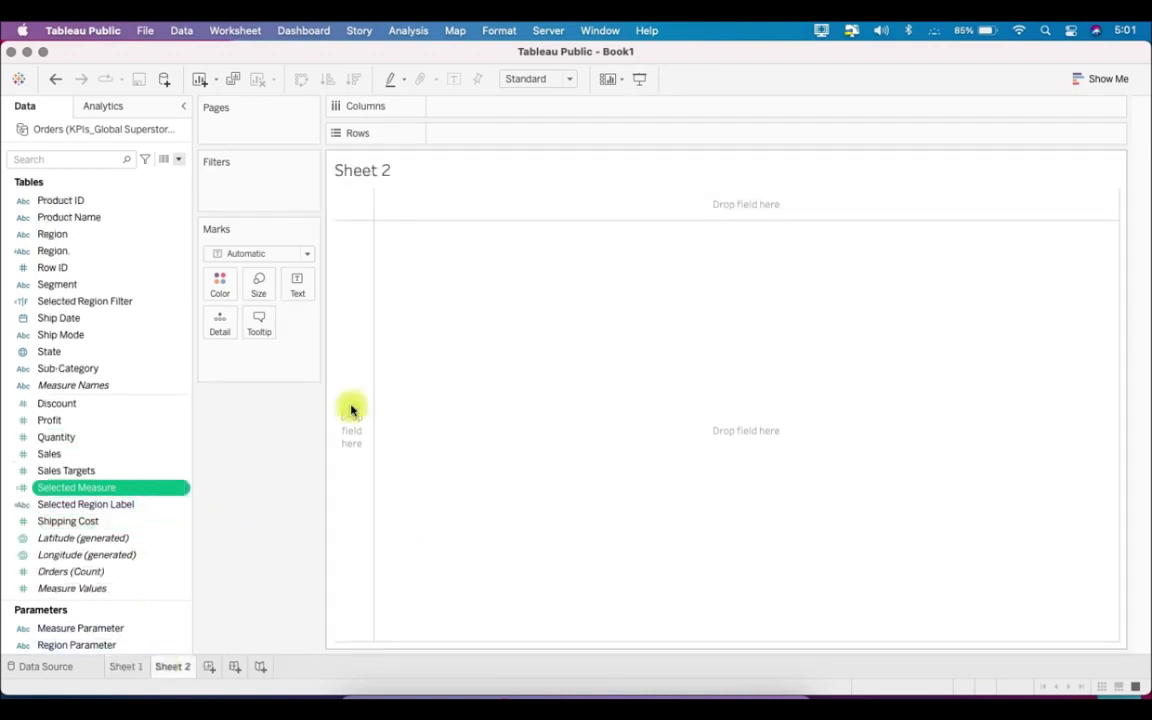
pyautogui.scroll(5, 165, 417)
pyautogui.moveTo(69, 302); pyautogui.dragTo(455, 106)
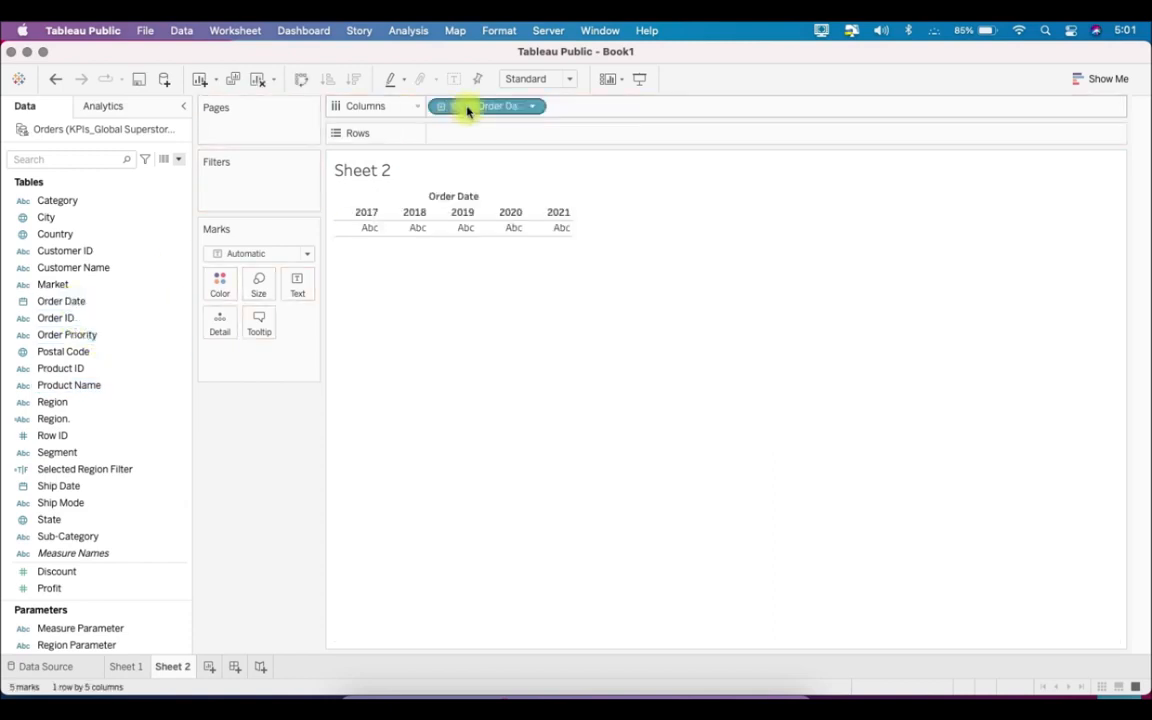
pyautogui.rightClick(467, 110)
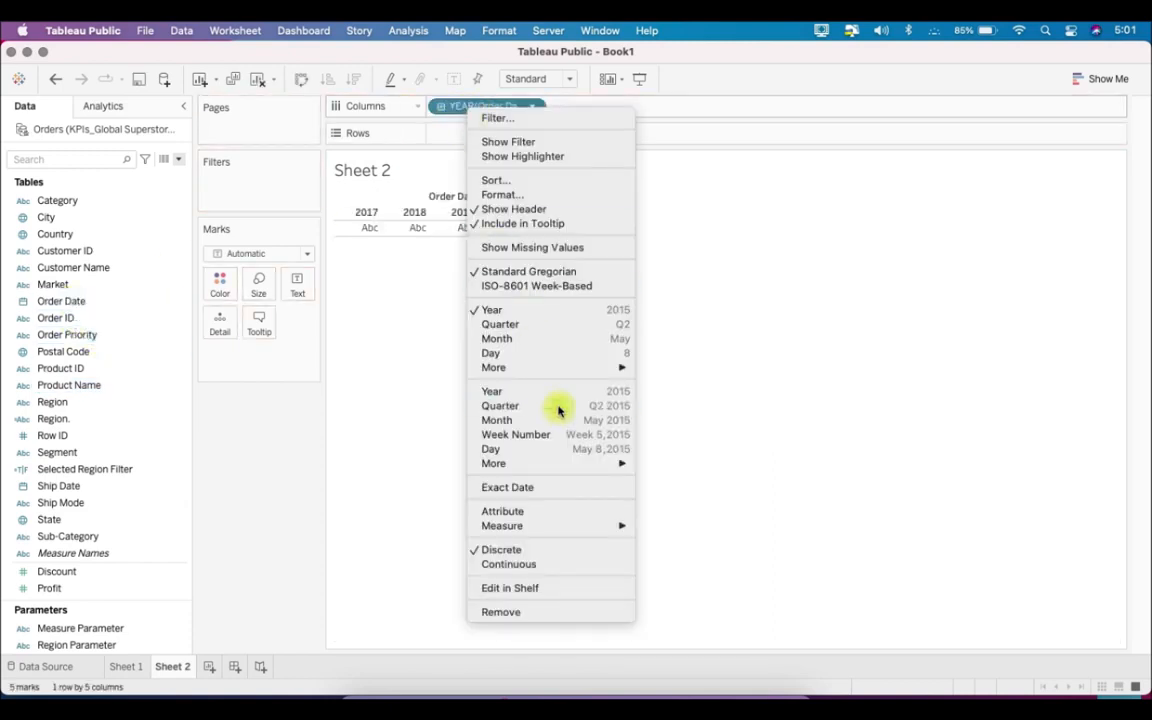
pyautogui.click(557, 406)
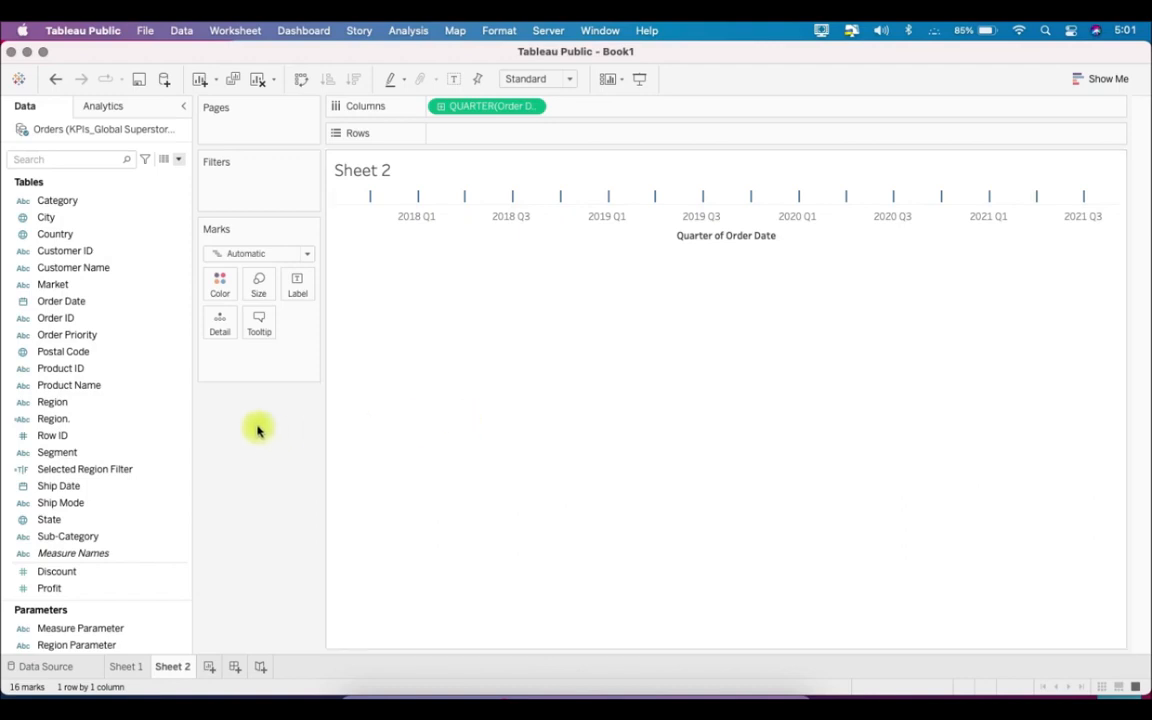
pyautogui.scroll(-5, 116, 486)
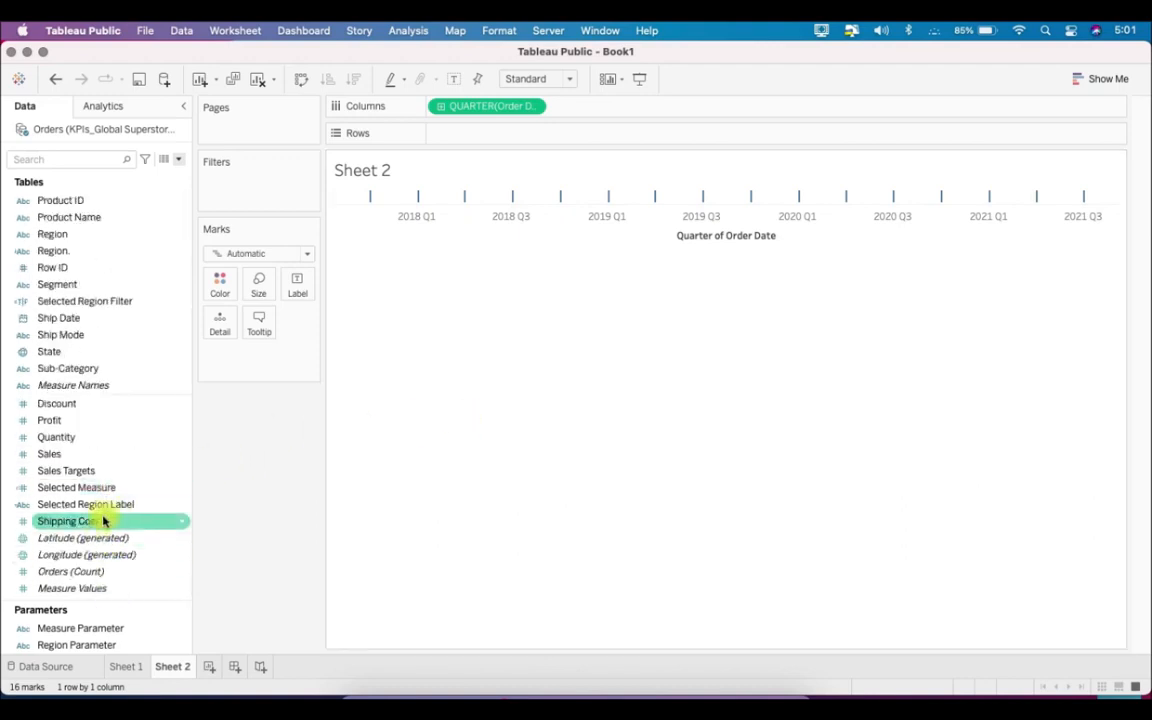
pyautogui.moveTo(107, 492); pyautogui.dragTo(478, 141)
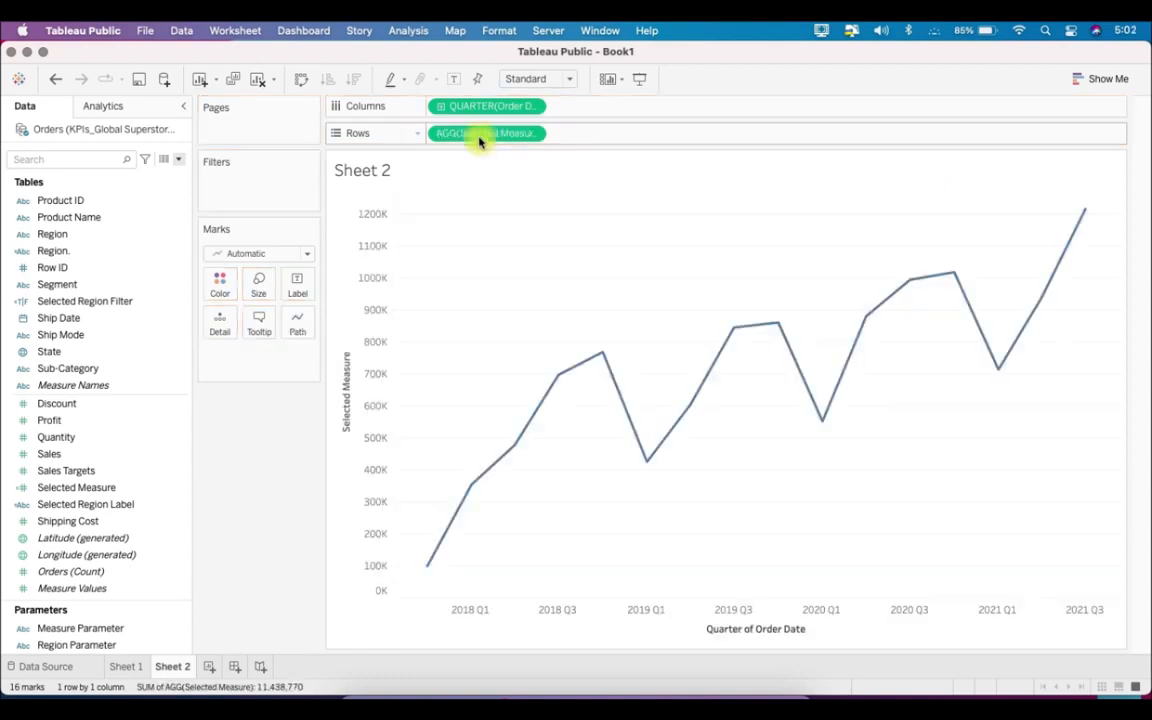
# - Show the controls for Region Parameter and Measure Parameter on the worksheet
pyautogui.rightClick(105, 646)
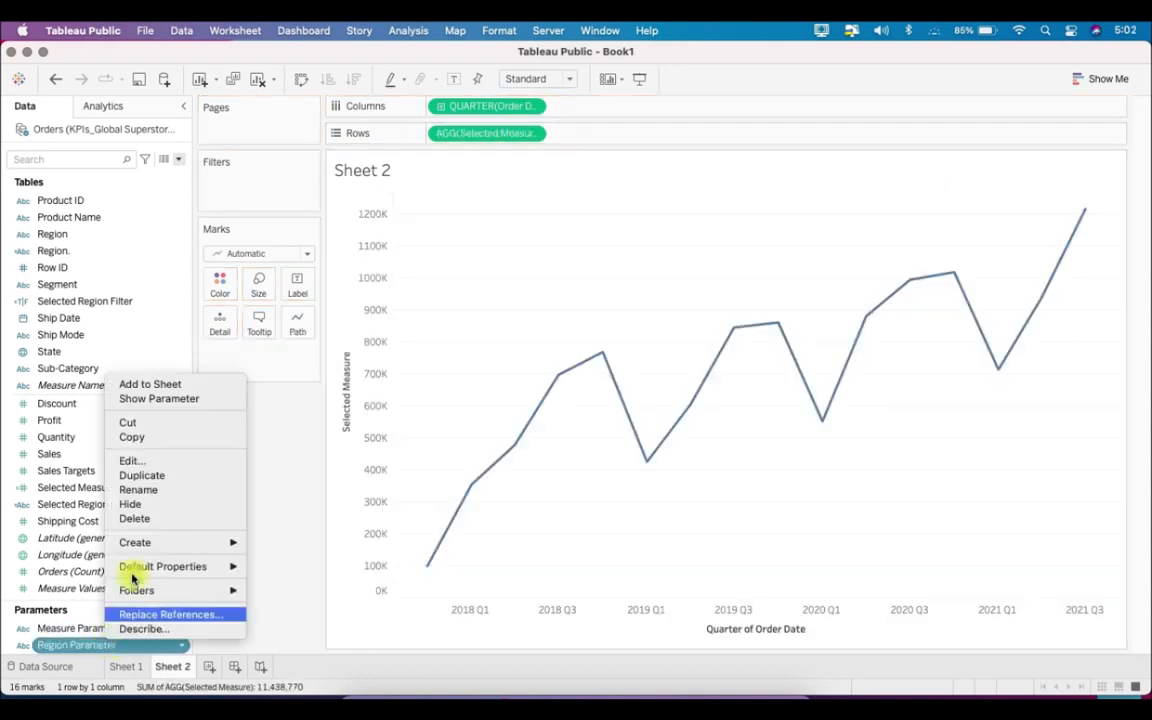
pyautogui.click(165, 400)
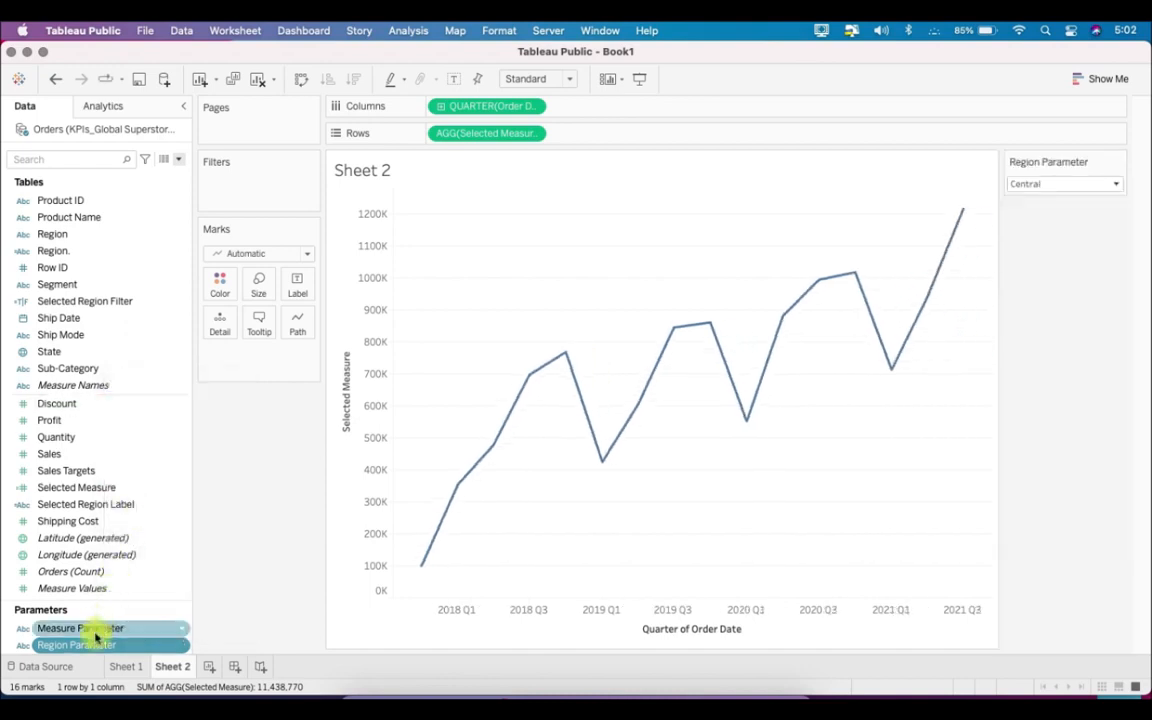
pyautogui.rightClick(95, 628)
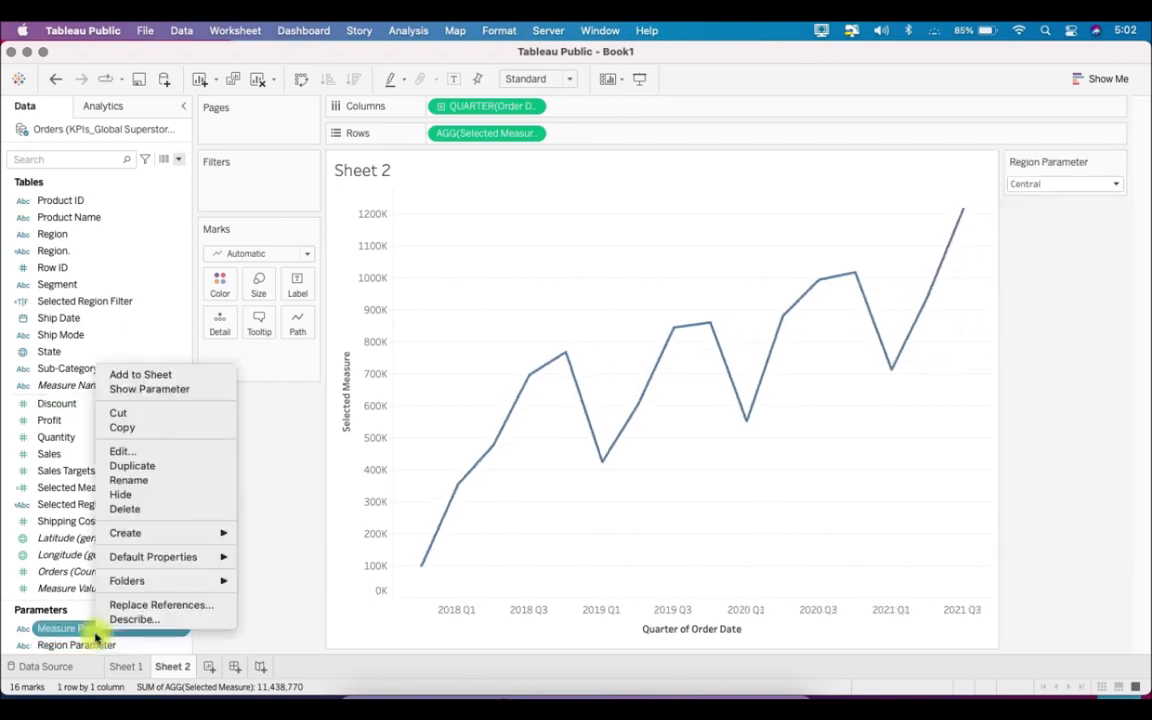
pyautogui.click(150, 389)
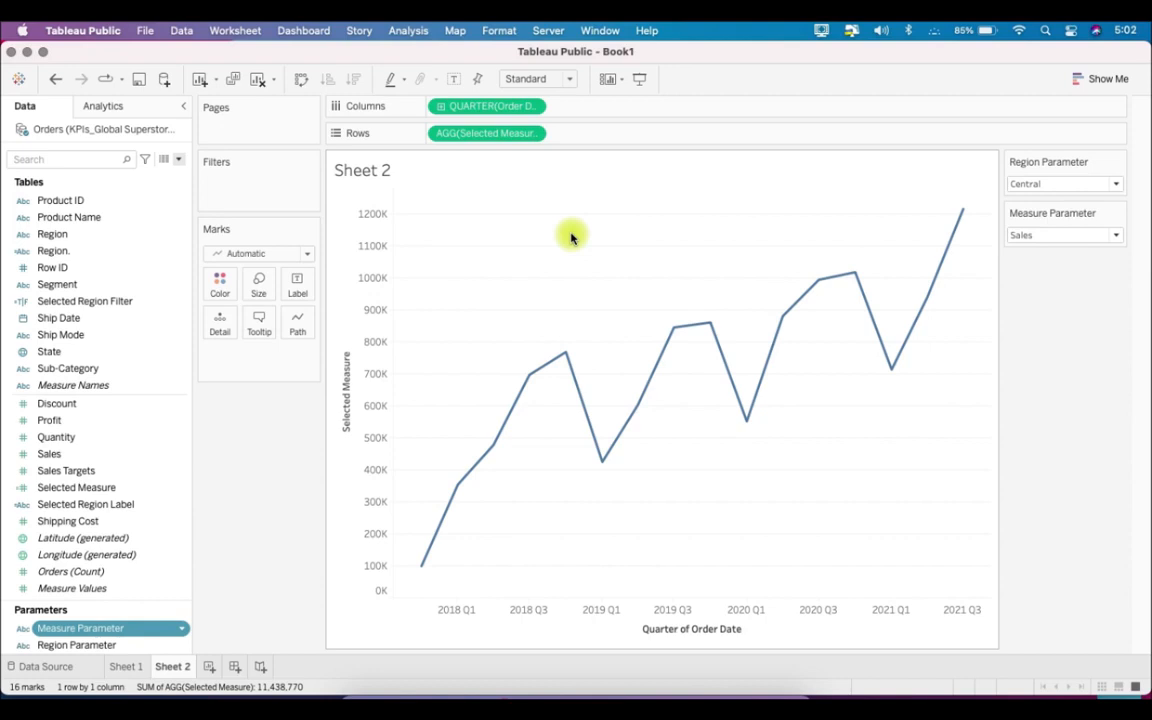
# - Change the chart's mark type to Bar and set the fixed bar width to 75 days
pyautogui.click(308, 255)
pyautogui.click(289, 292)
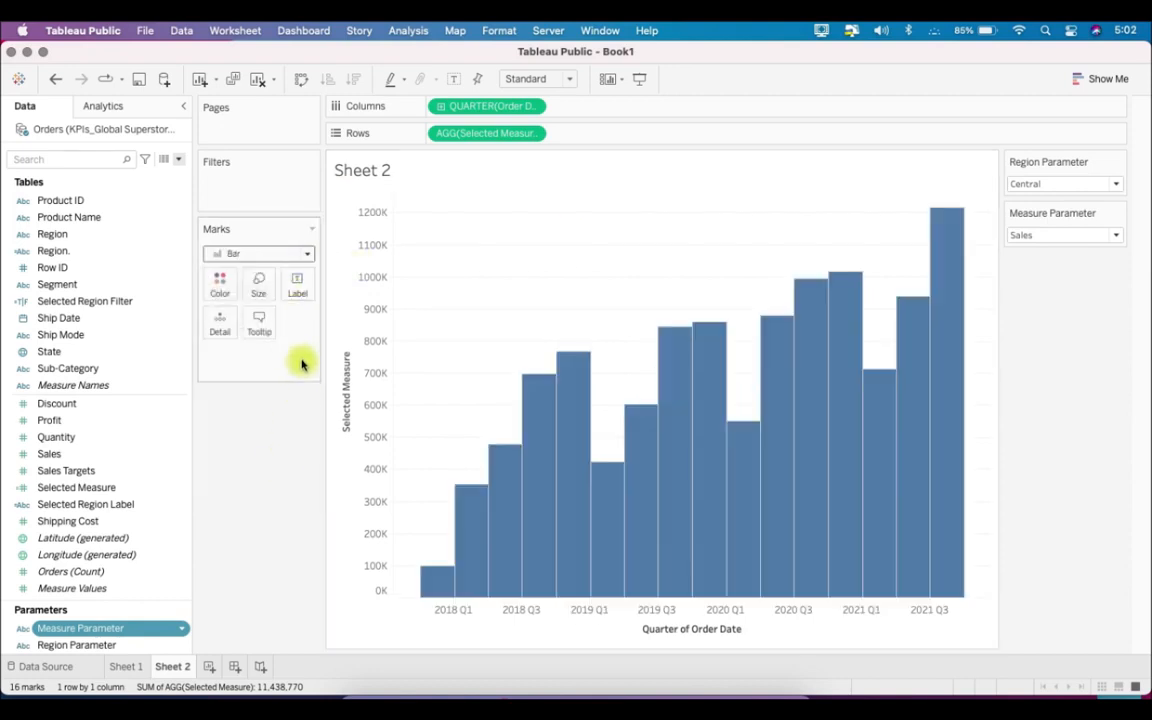
pyautogui.click(259, 285)
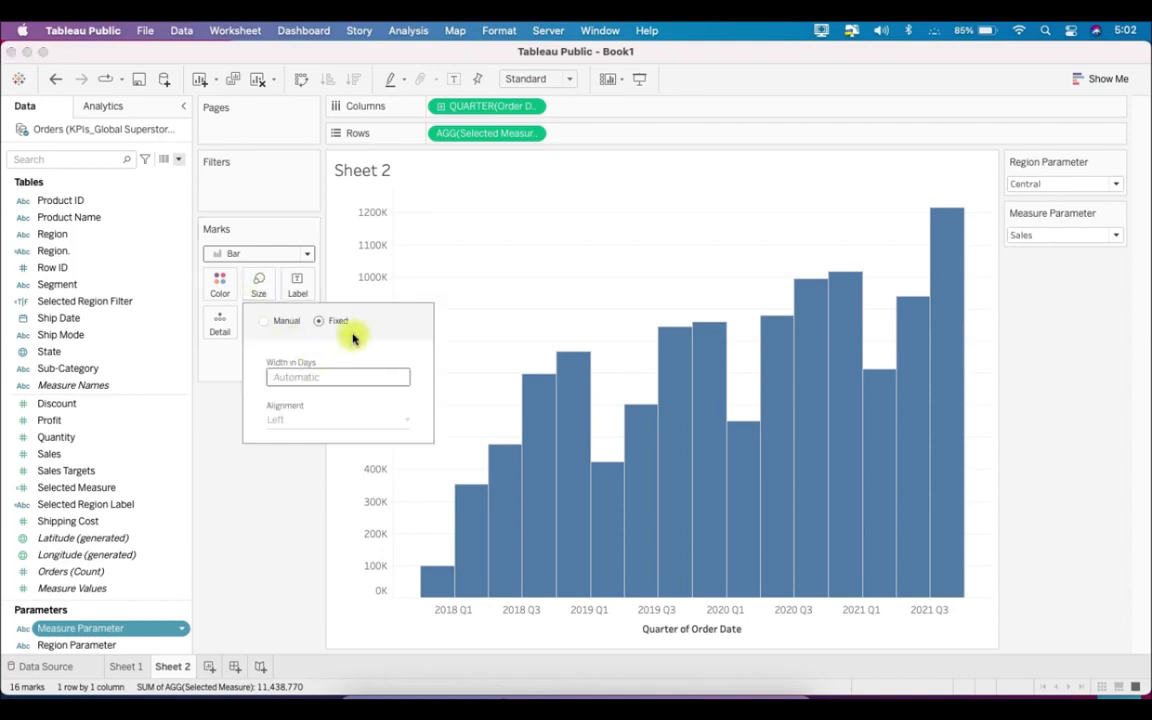
pyautogui.click(336, 376)
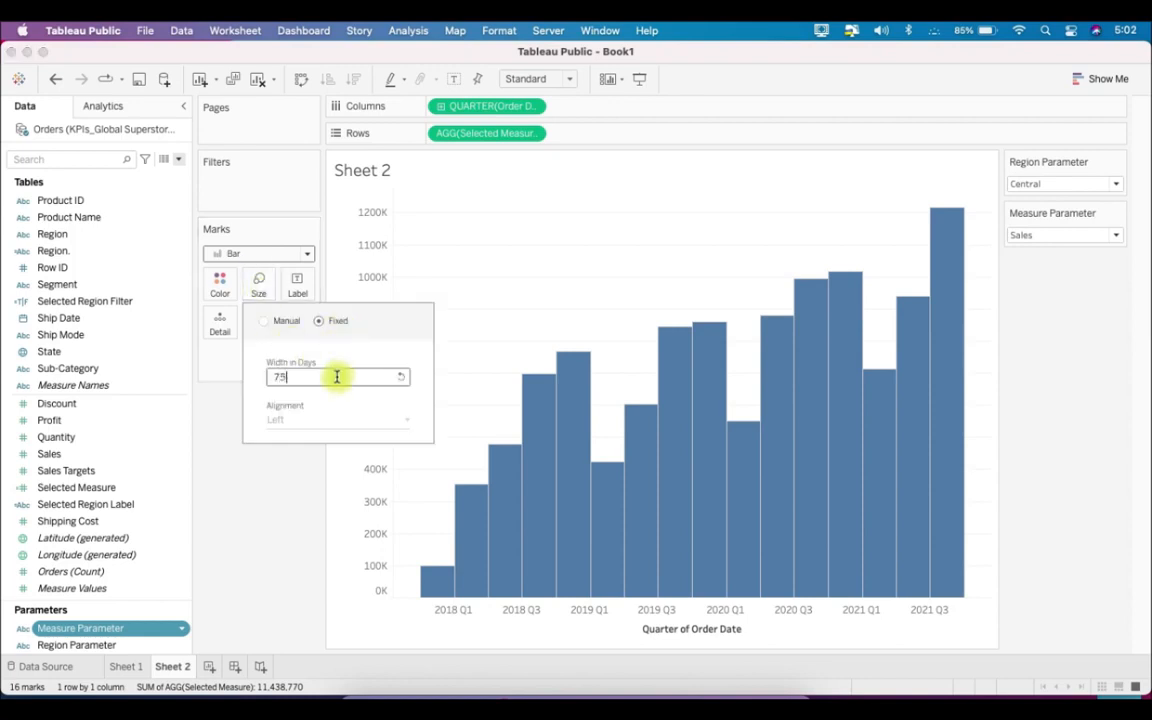
pyautogui.click(265, 455)
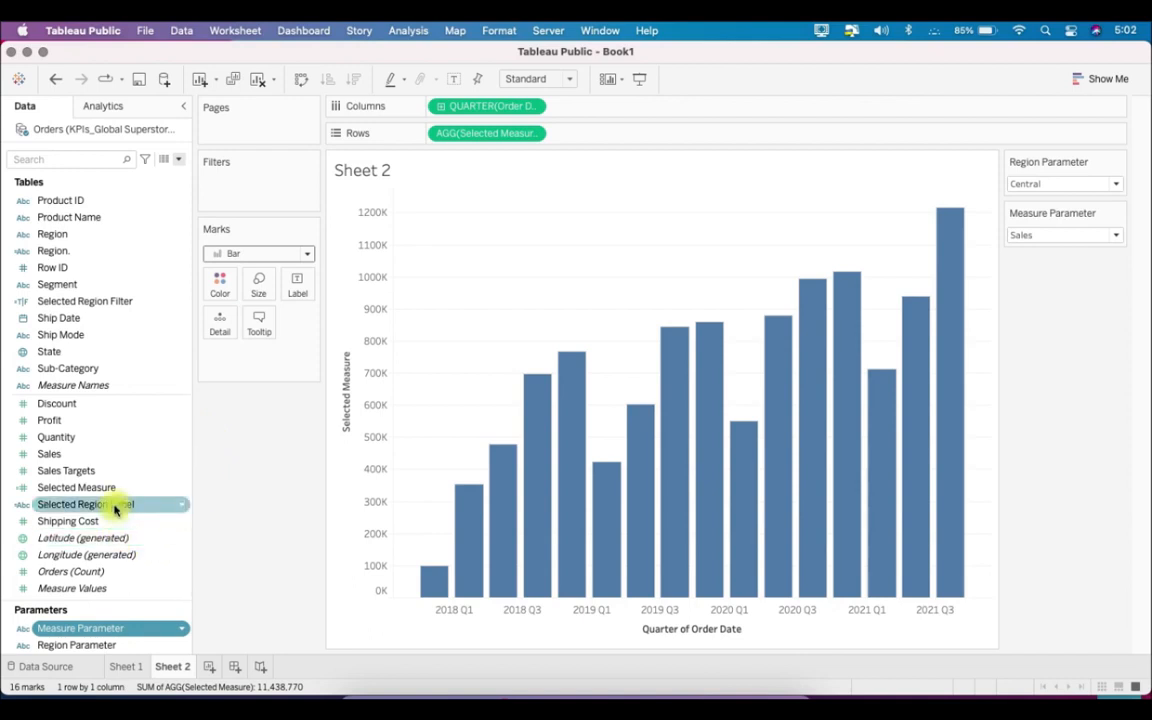
# - Filter the chart by Selected Region Filter so that it keeps only the records of the selected region
pyautogui.moveTo(116, 301); pyautogui.dragTo(258, 198)
pyautogui.click(434, 253)
pyautogui.click(702, 586)
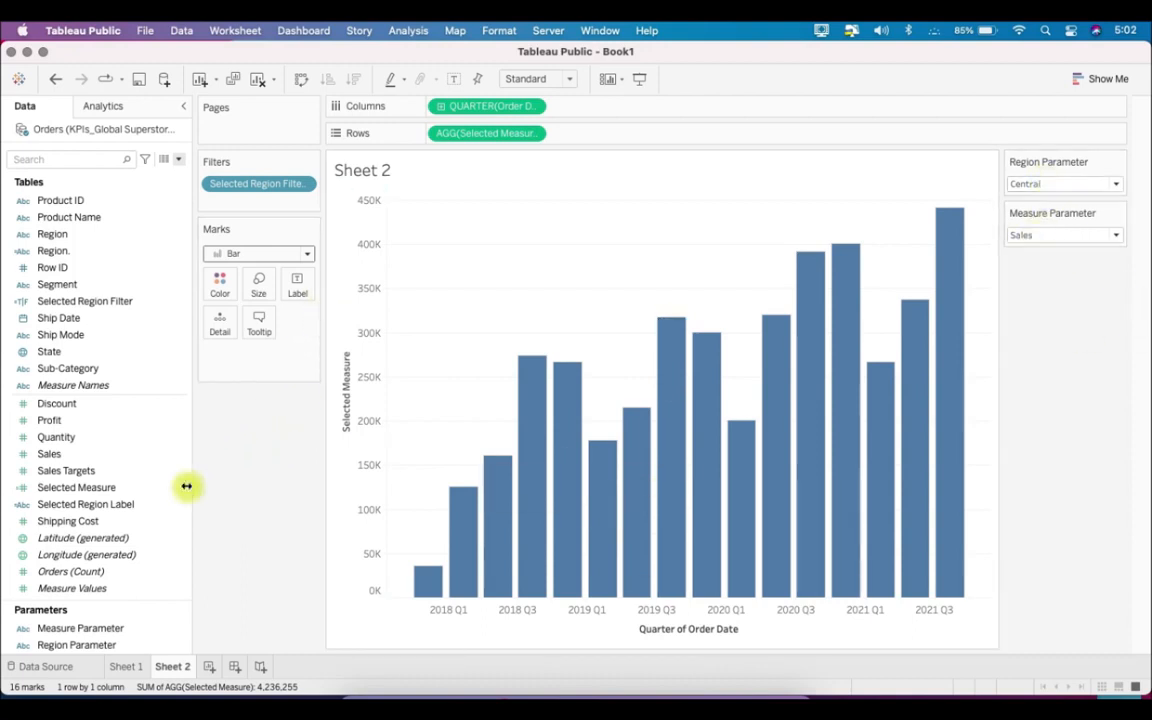
# - Add Selected Region Label to the marks' detail and replace the sheet title with the Measure Parameter, "for" and Selected Region Label
pyautogui.click(124, 506)
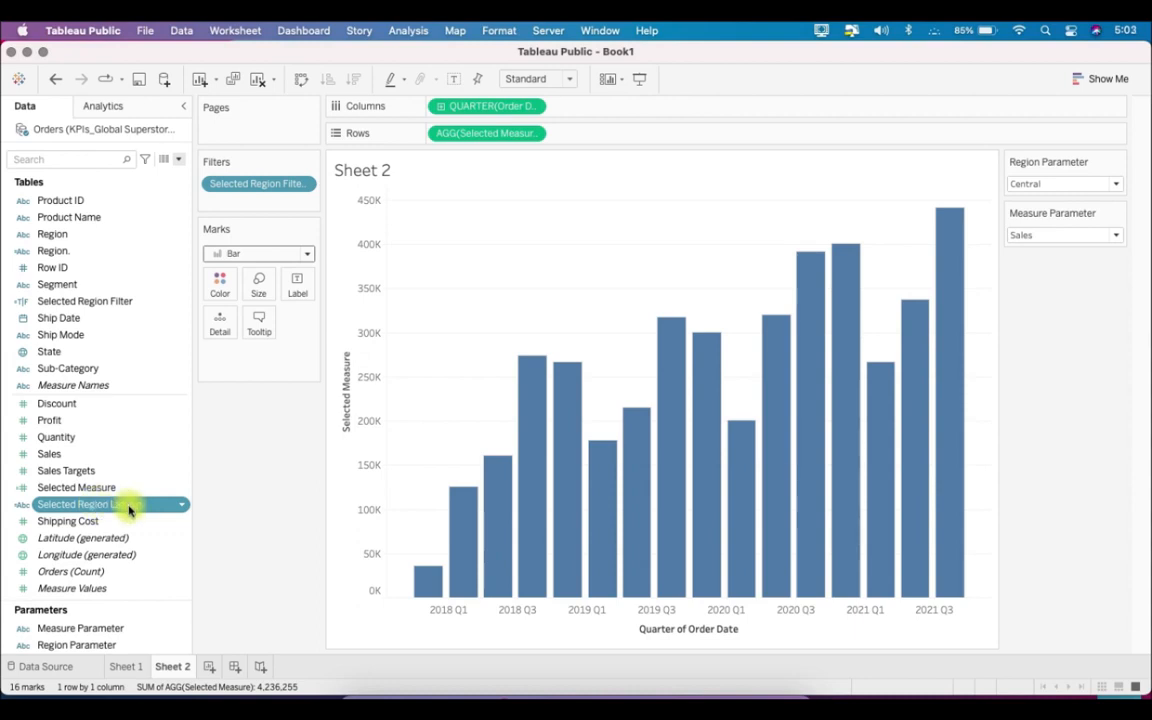
pyautogui.moveTo(128, 510); pyautogui.dragTo(229, 324)
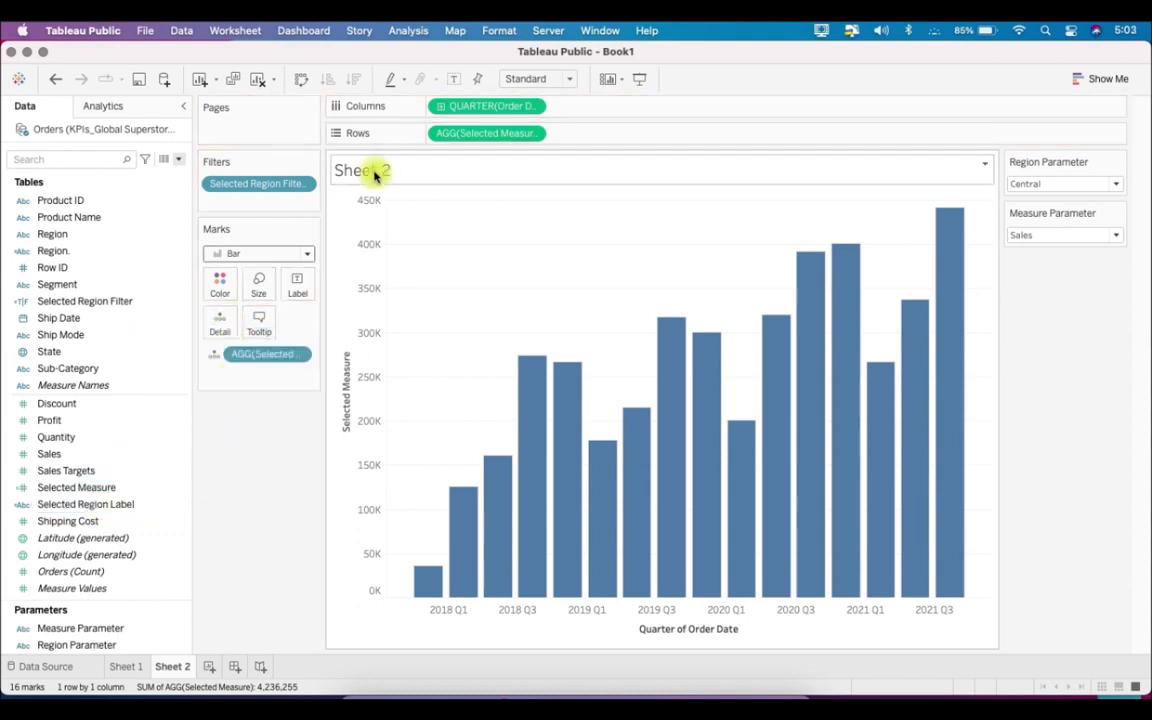
pyautogui.rightClick(375, 175)
pyautogui.click(411, 184)
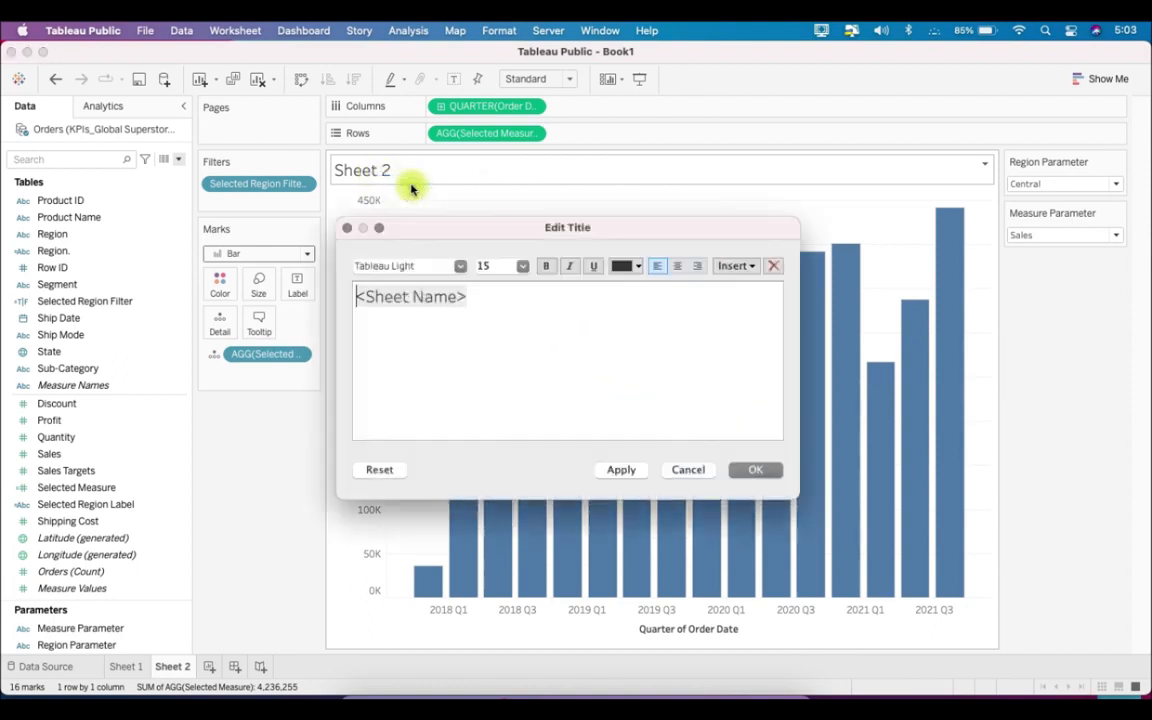
pyautogui.moveTo(355, 296); pyautogui.dragTo(393, 342)
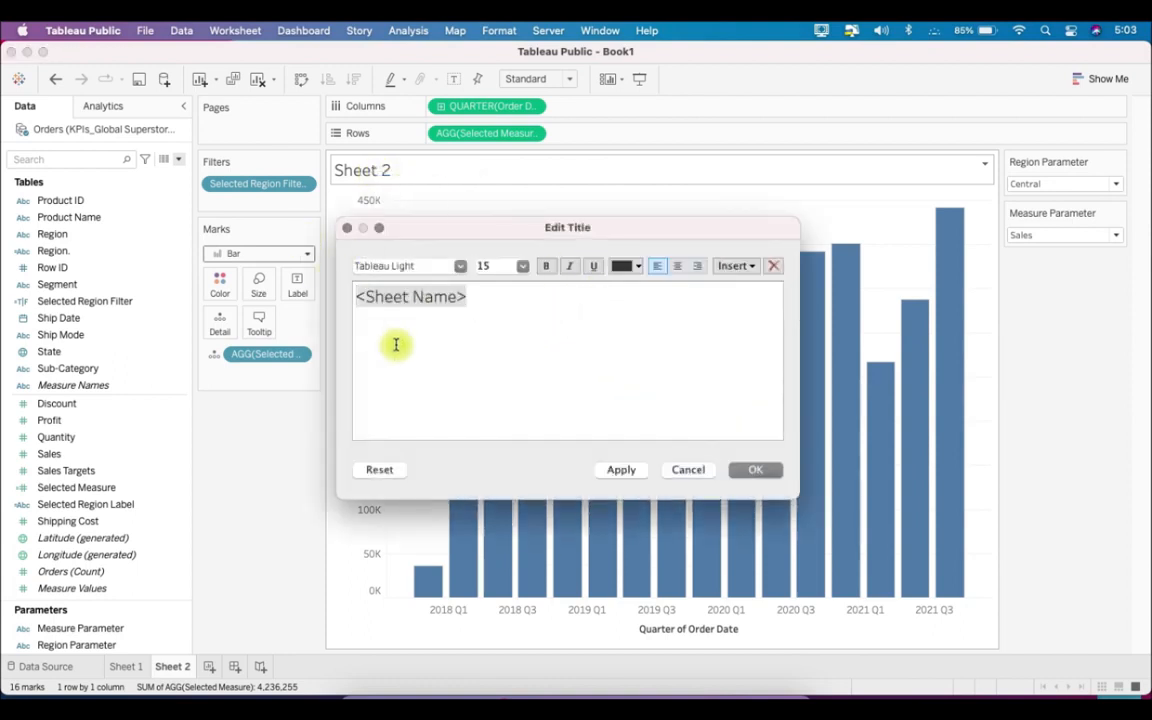
pyautogui.press('BackSpace')
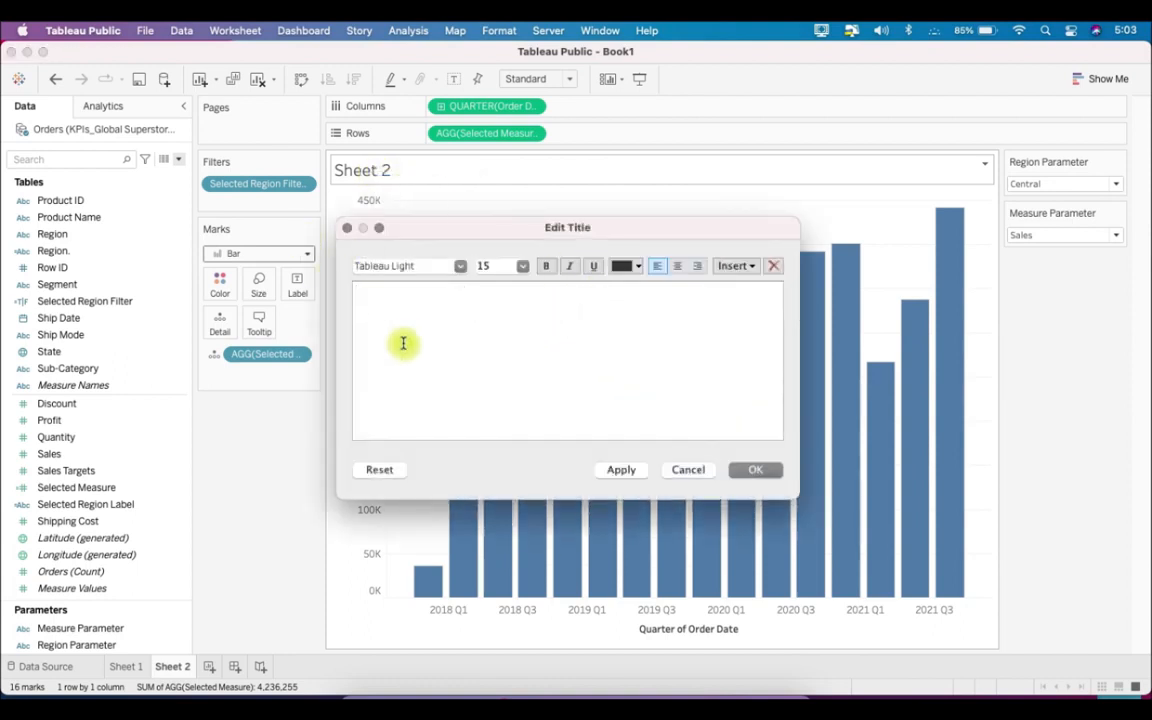
pyautogui.click(740, 266)
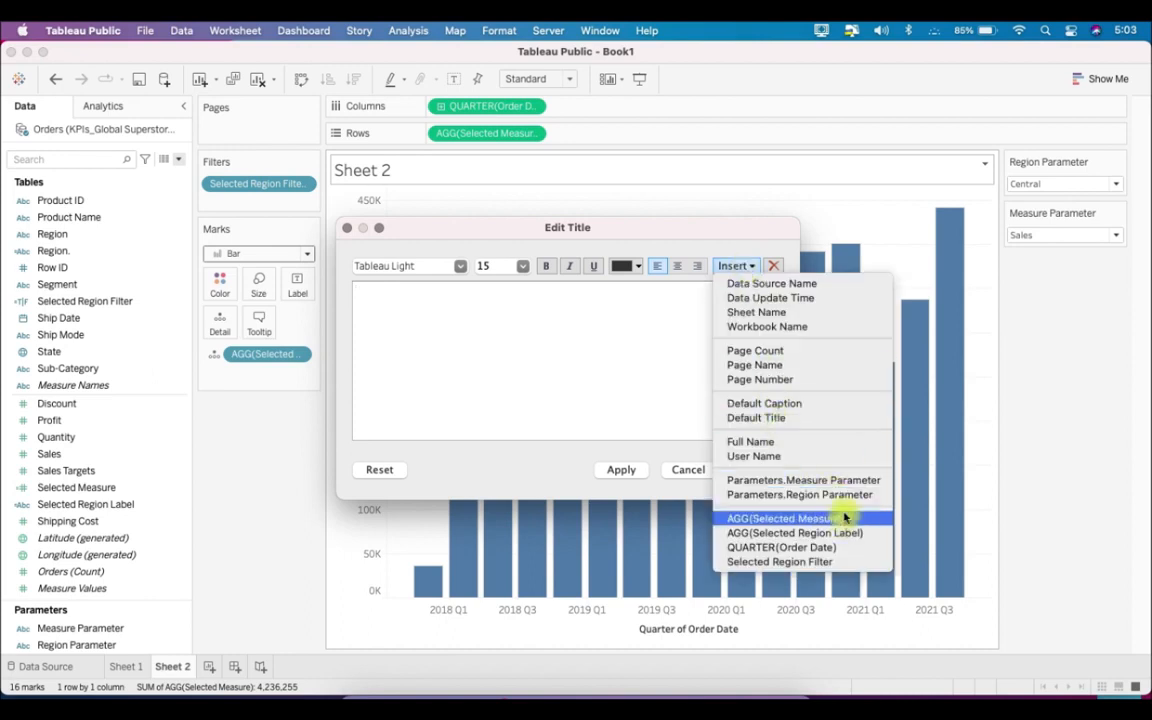
pyautogui.click(870, 484)
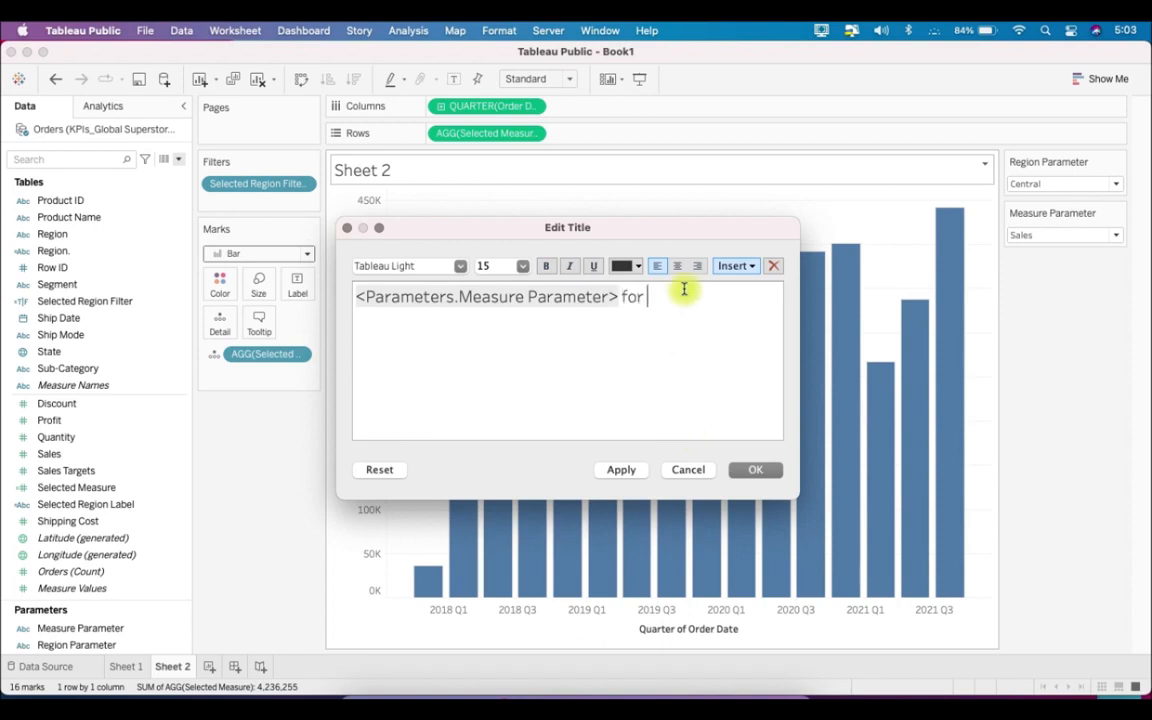
pyautogui.click(728, 267)
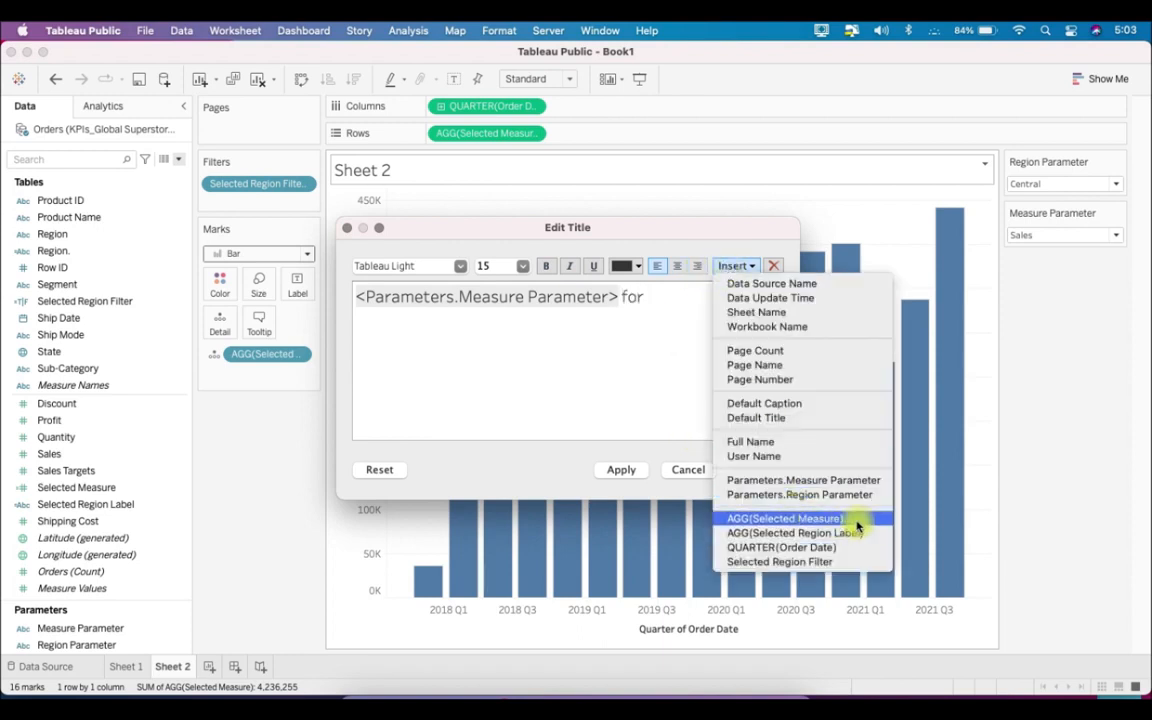
pyautogui.click(866, 541)
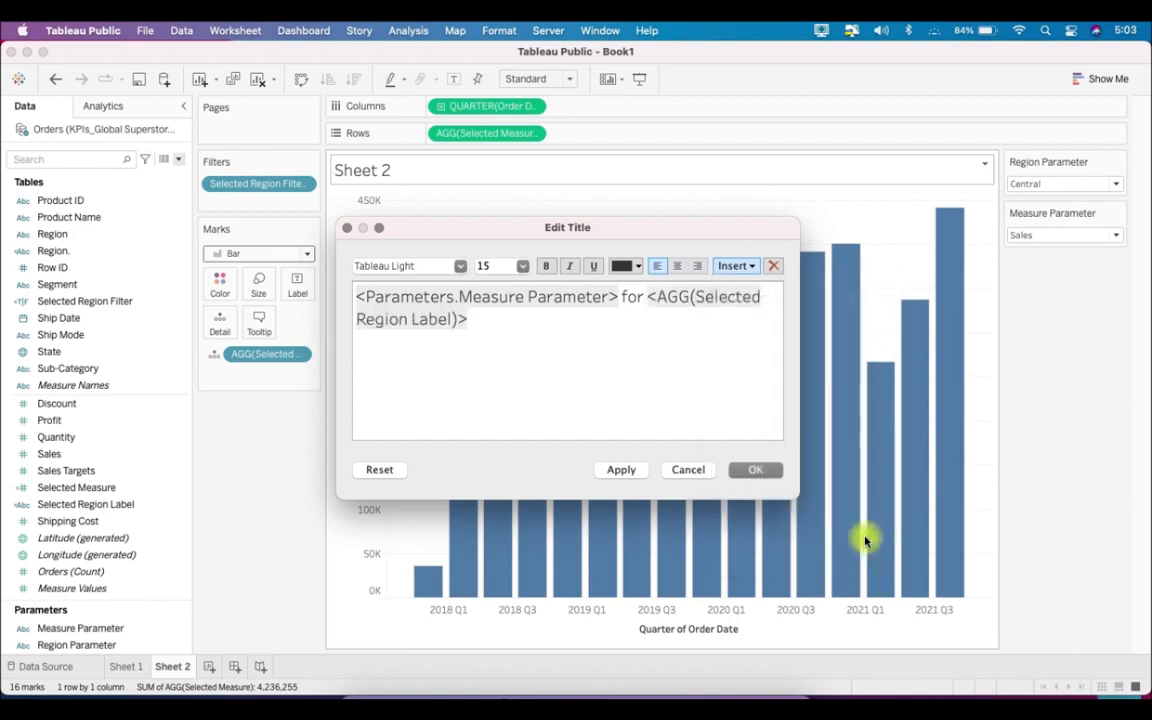
# - Set the title to 14 pt, make the measure and region fields Tableau Bold in red, and apply the title
pyautogui.click(524, 266)
pyautogui.click(503, 345)
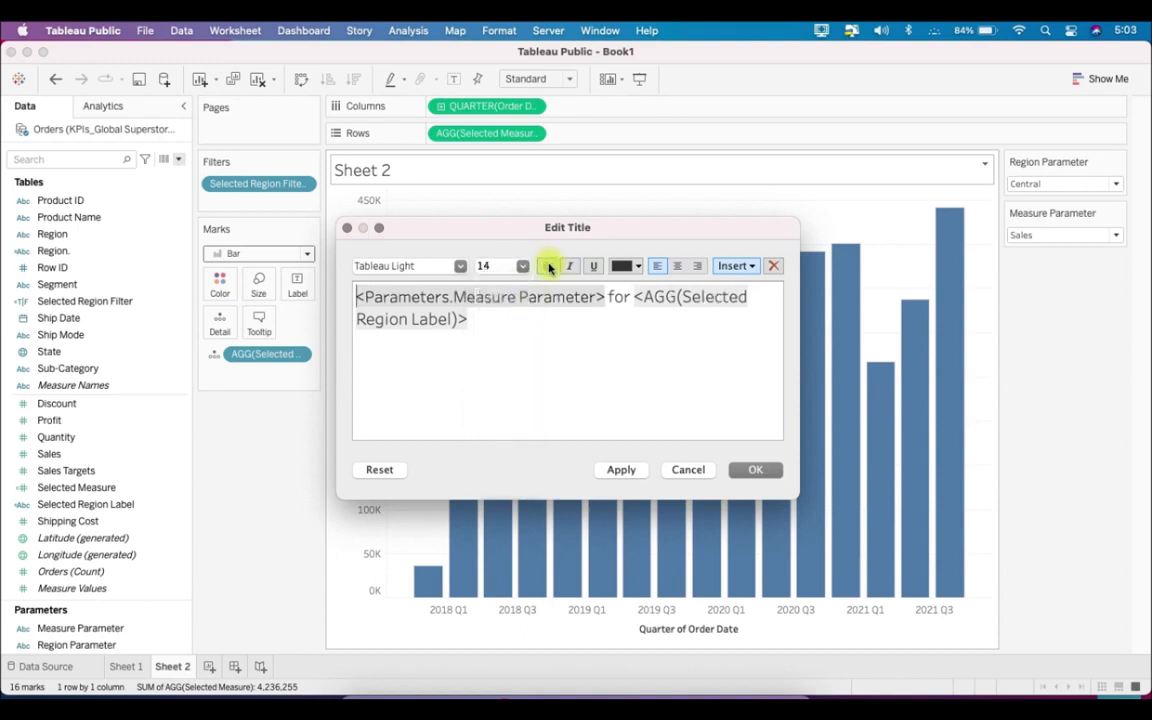
pyautogui.click(458, 267)
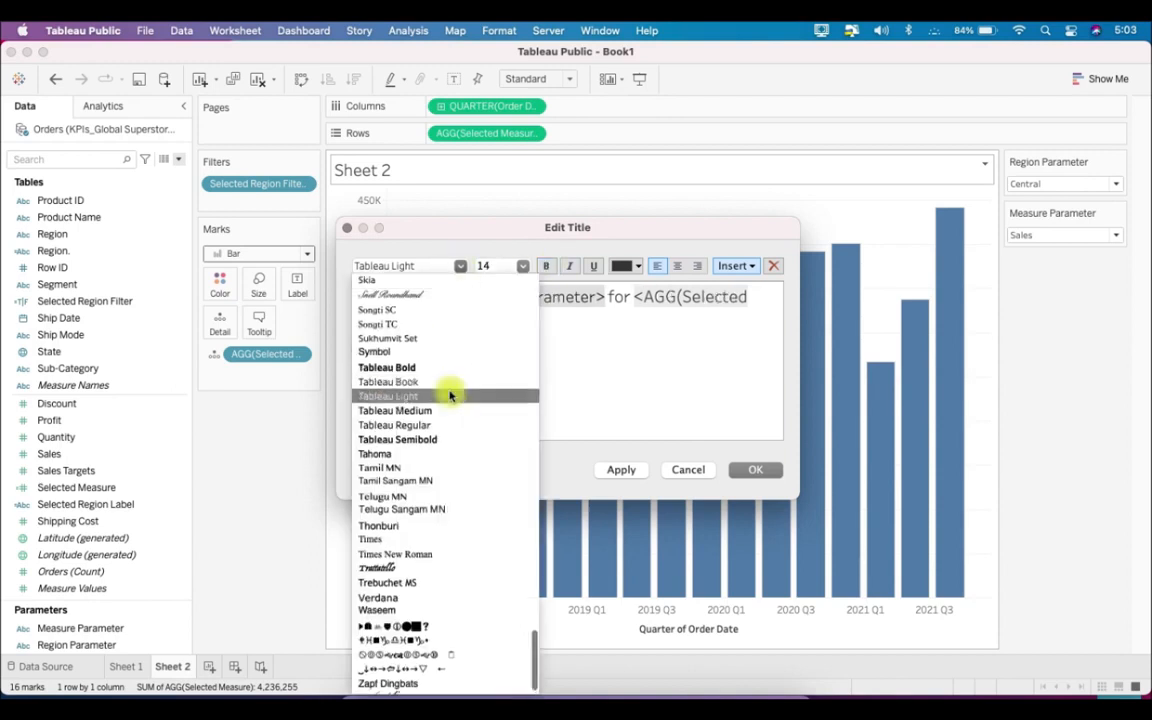
pyautogui.click(437, 368)
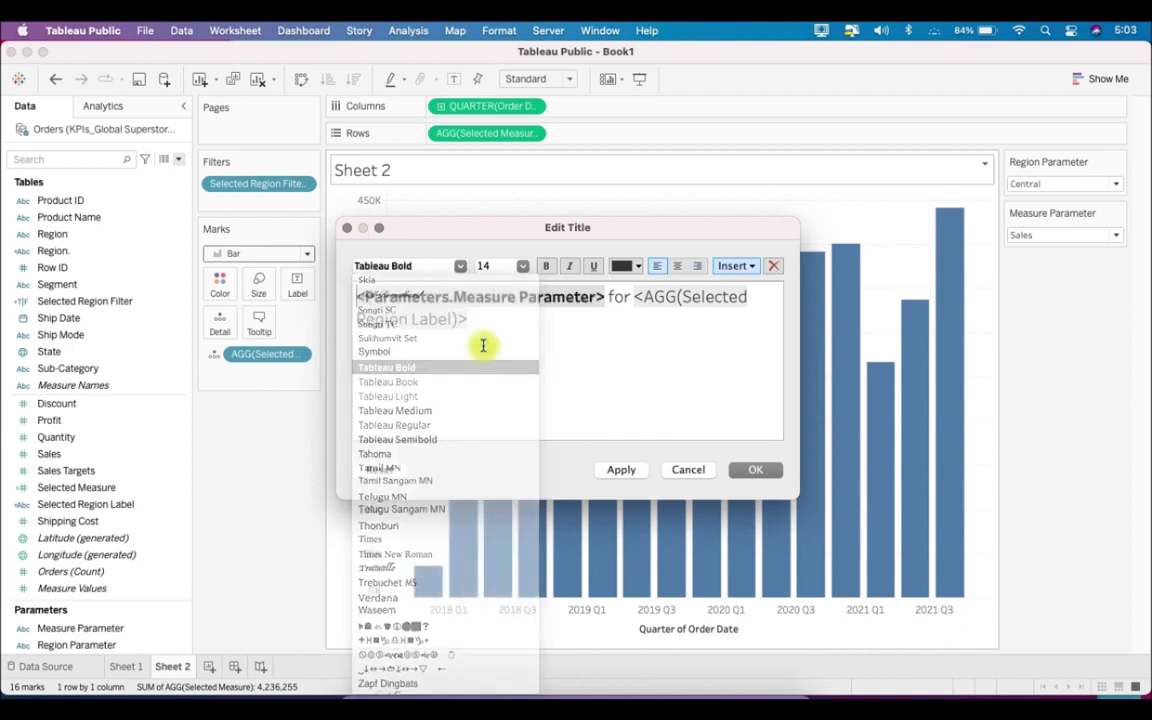
pyautogui.click(639, 268)
pyautogui.click(682, 318)
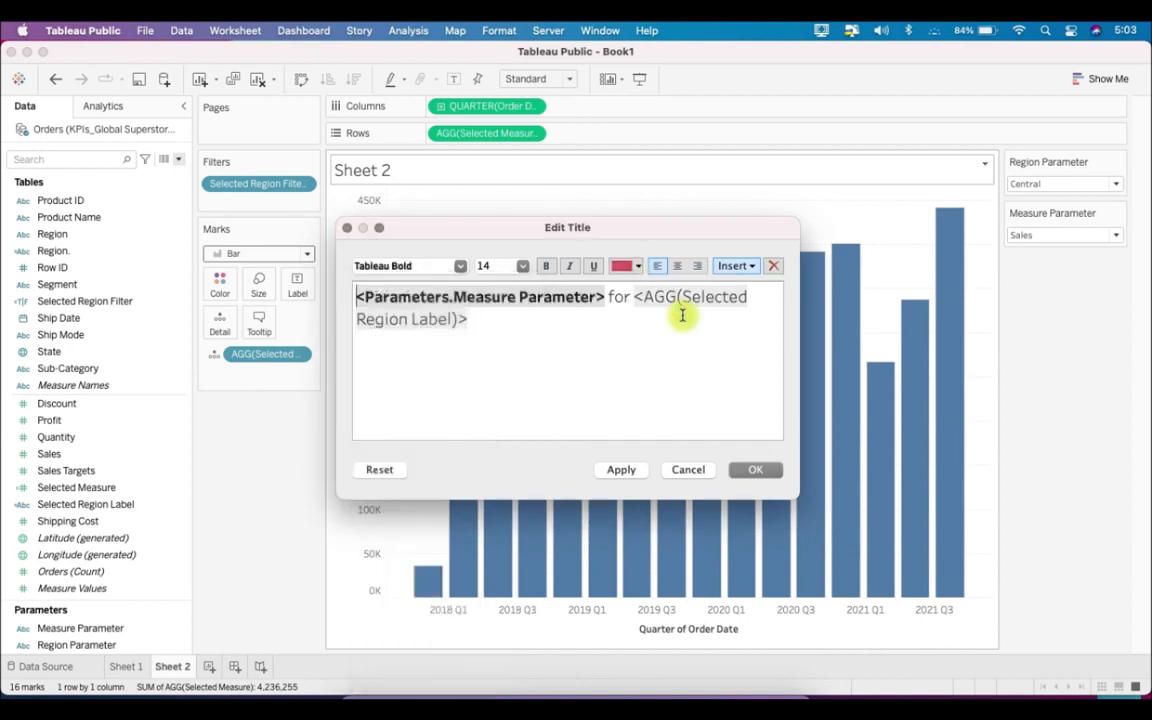
pyautogui.doubleClick(640, 297)
pyautogui.click(645, 307)
pyautogui.doubleClick(640, 298)
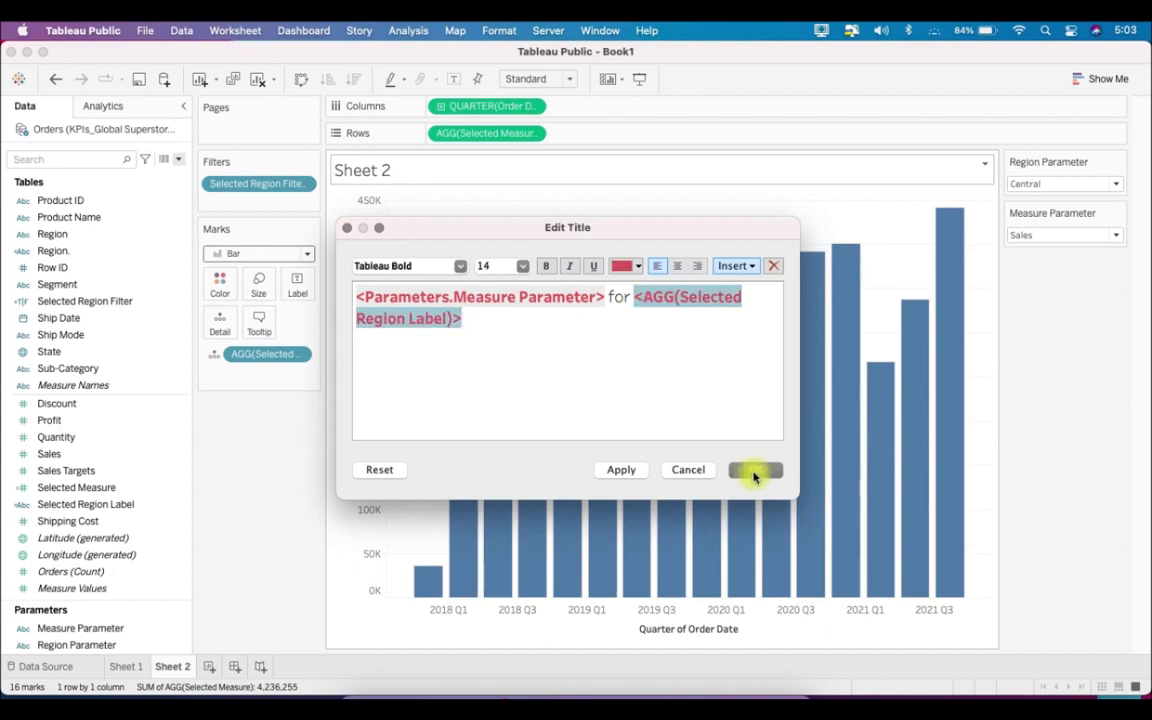
pyautogui.click(755, 472)
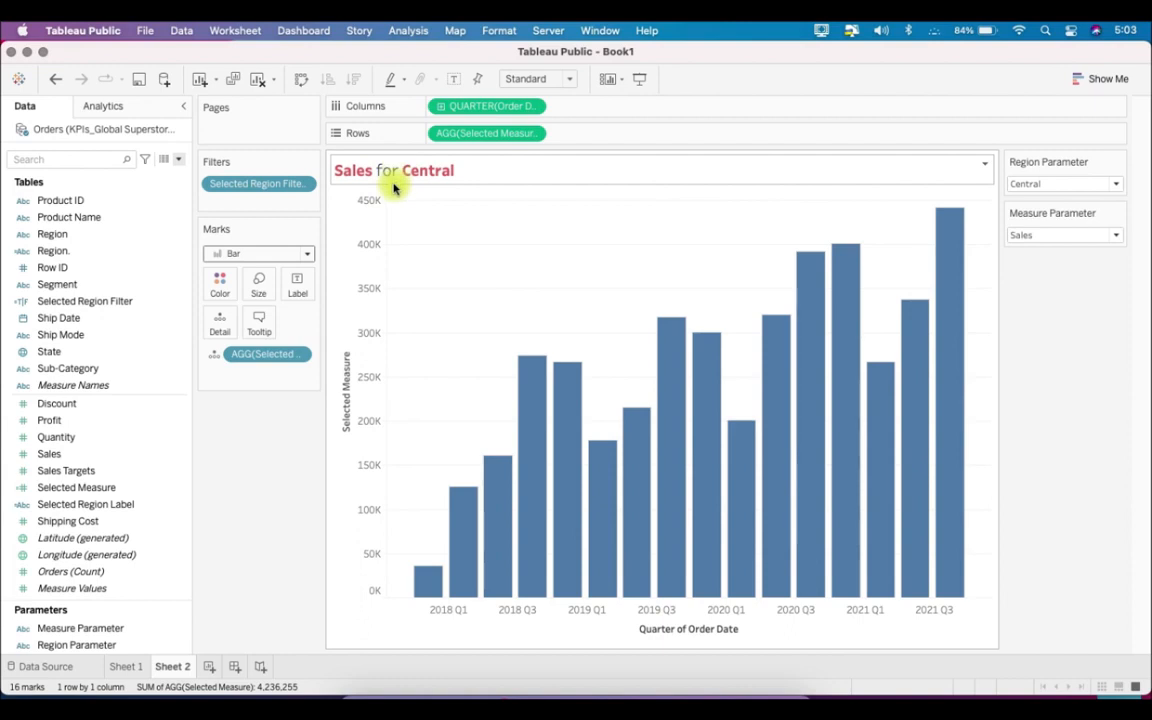
# - Test the dynamic title and chart by setting Measure Parameter to Profit and Region Parameter to East
pyautogui.click(1041, 234)
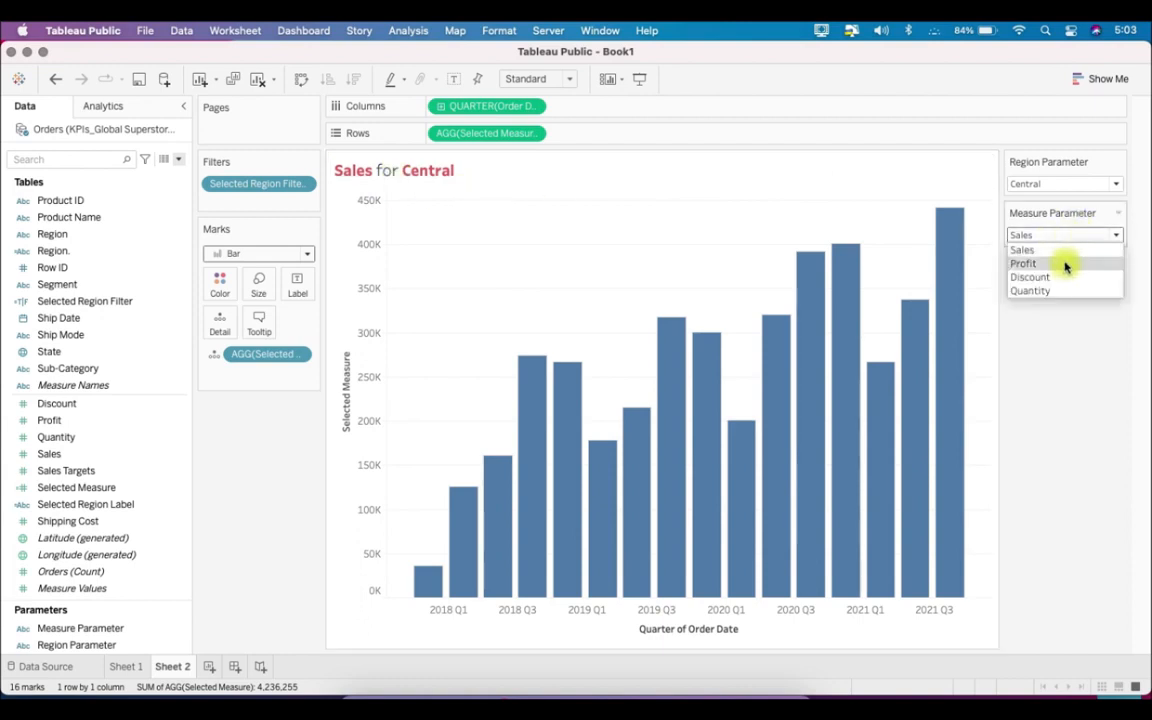
pyautogui.click(1025, 260)
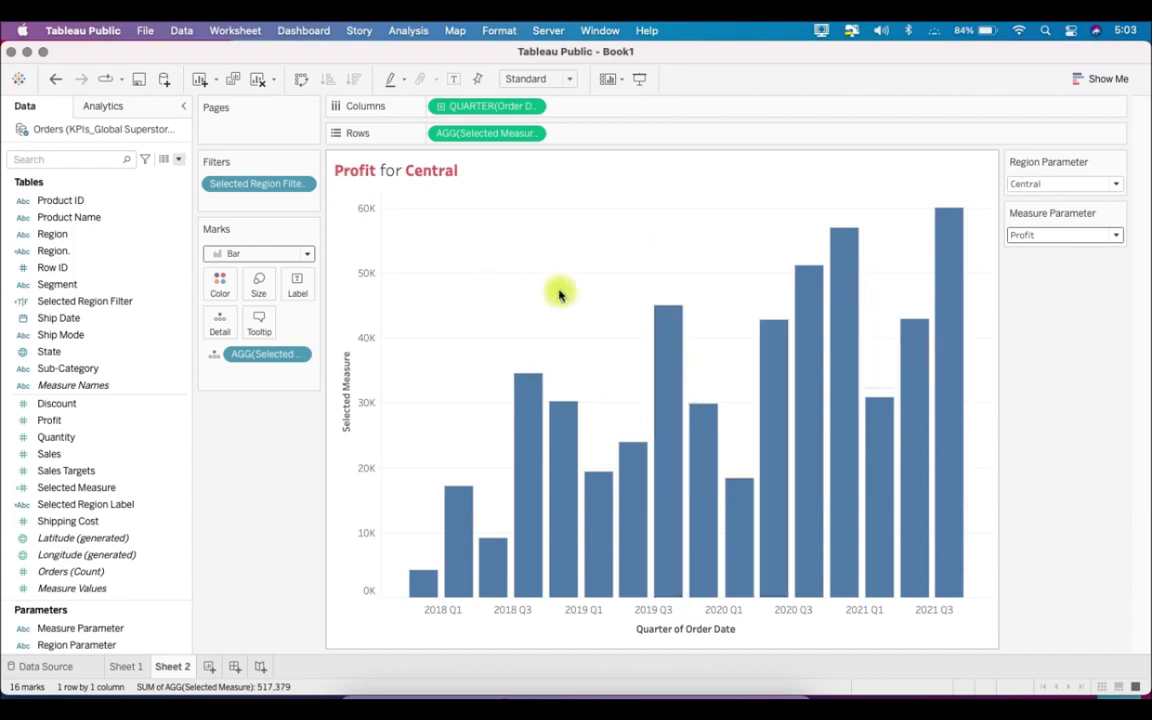
pyautogui.click(1090, 184)
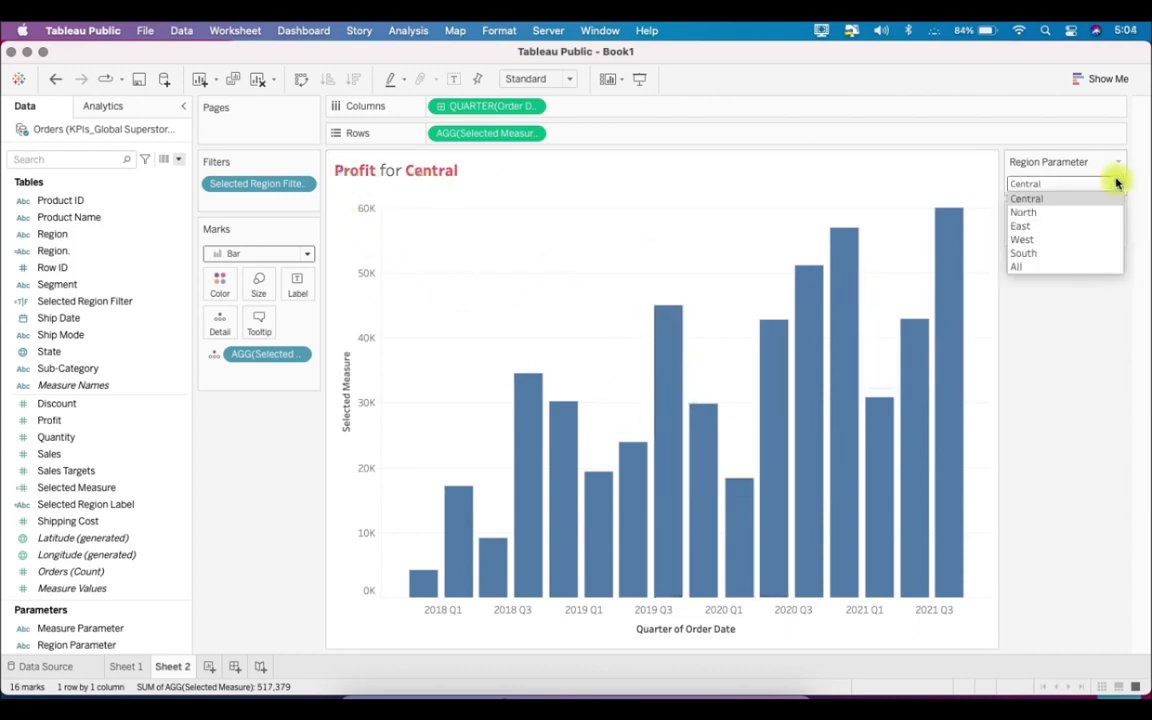
pyautogui.click(1104, 225)
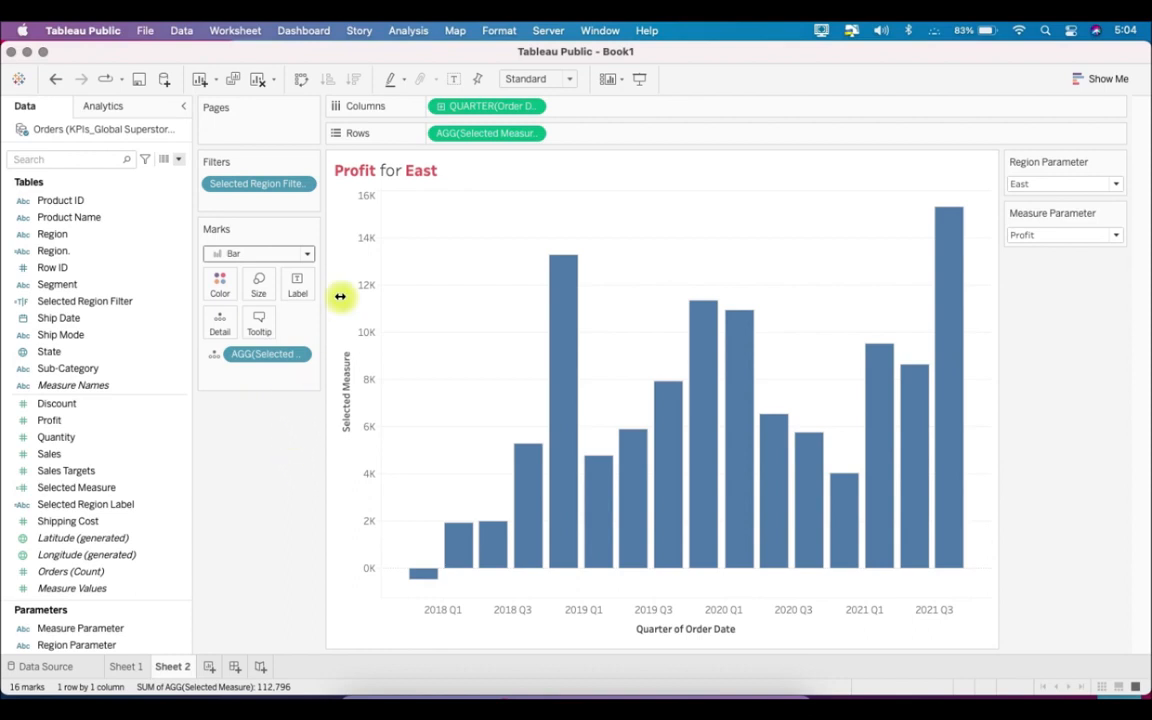
# - Create a new worksheet and lay out the calculated field Region. across Columns
pyautogui.click(207, 667)
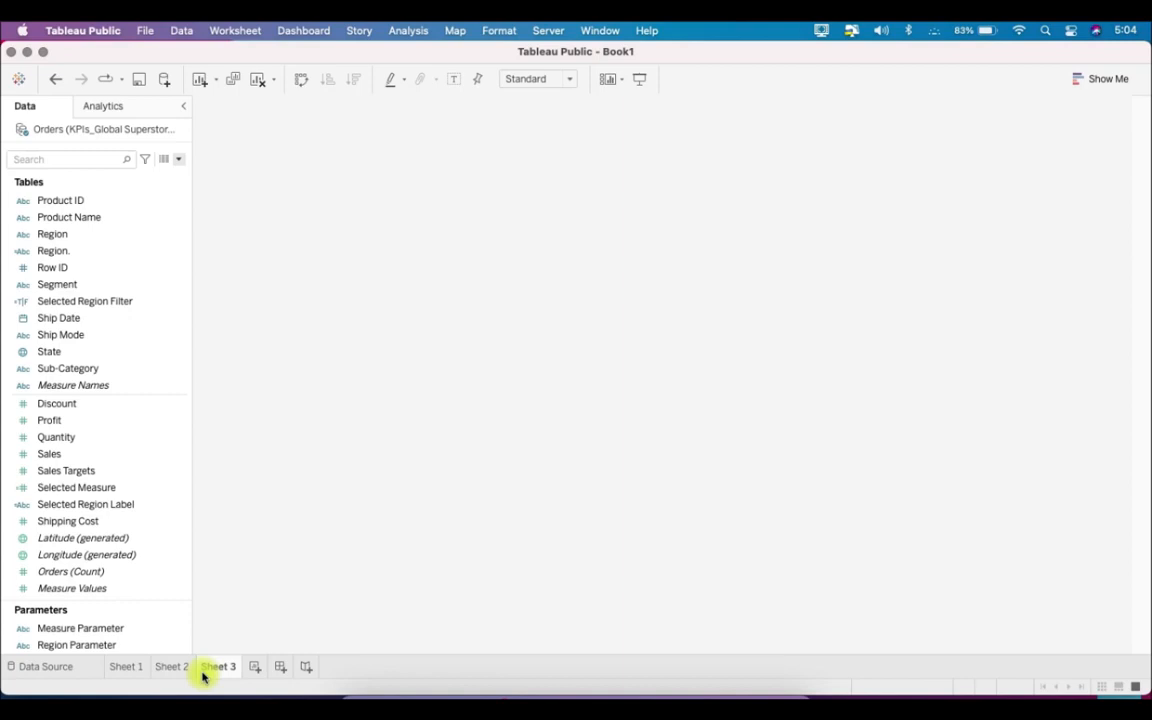
pyautogui.scroll(5, 95, 470)
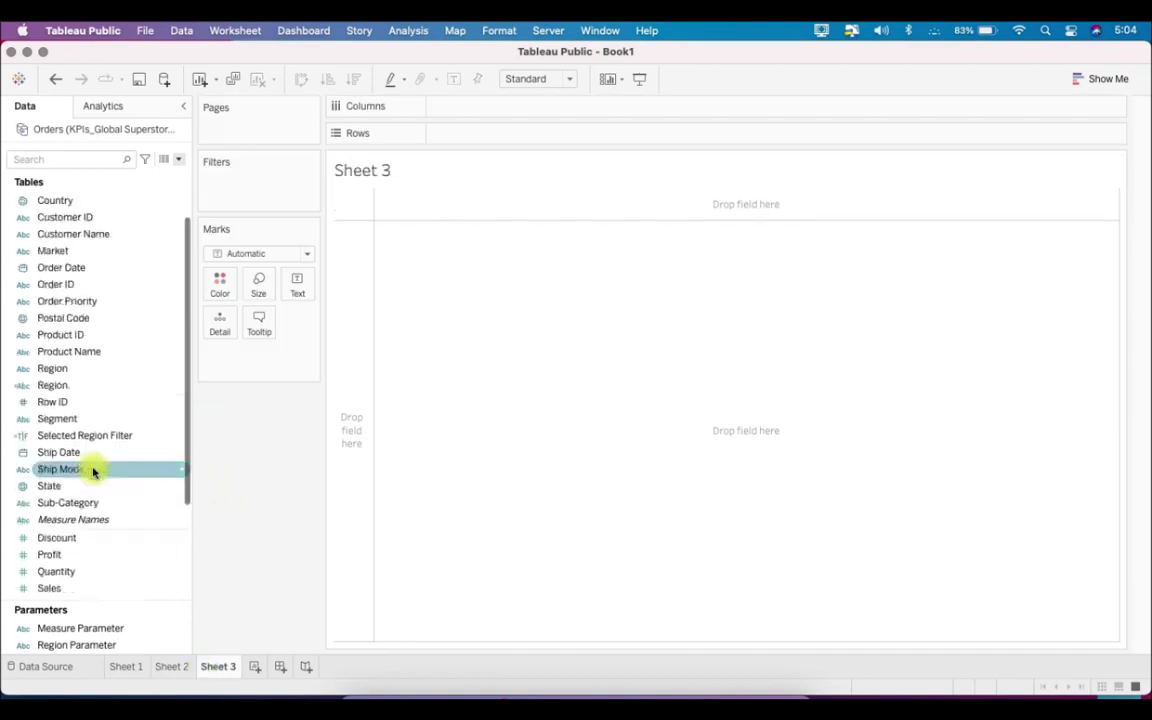
pyautogui.moveTo(100, 420); pyautogui.dragTo(509, 136)
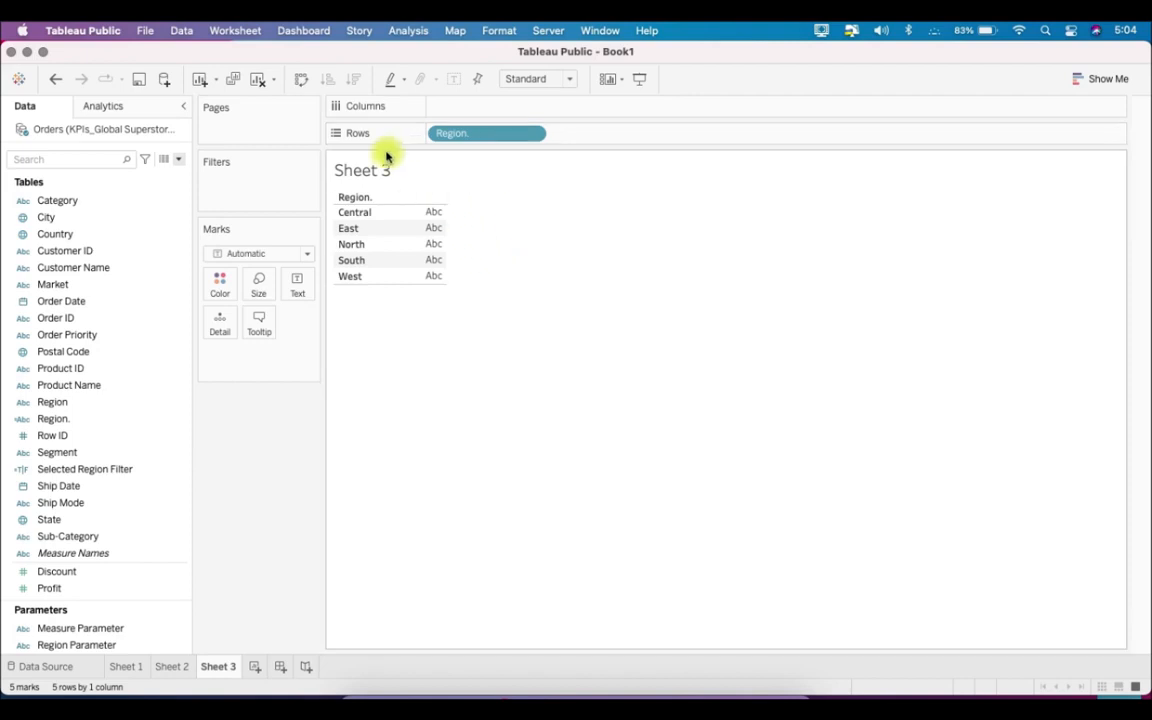
pyautogui.click(301, 79)
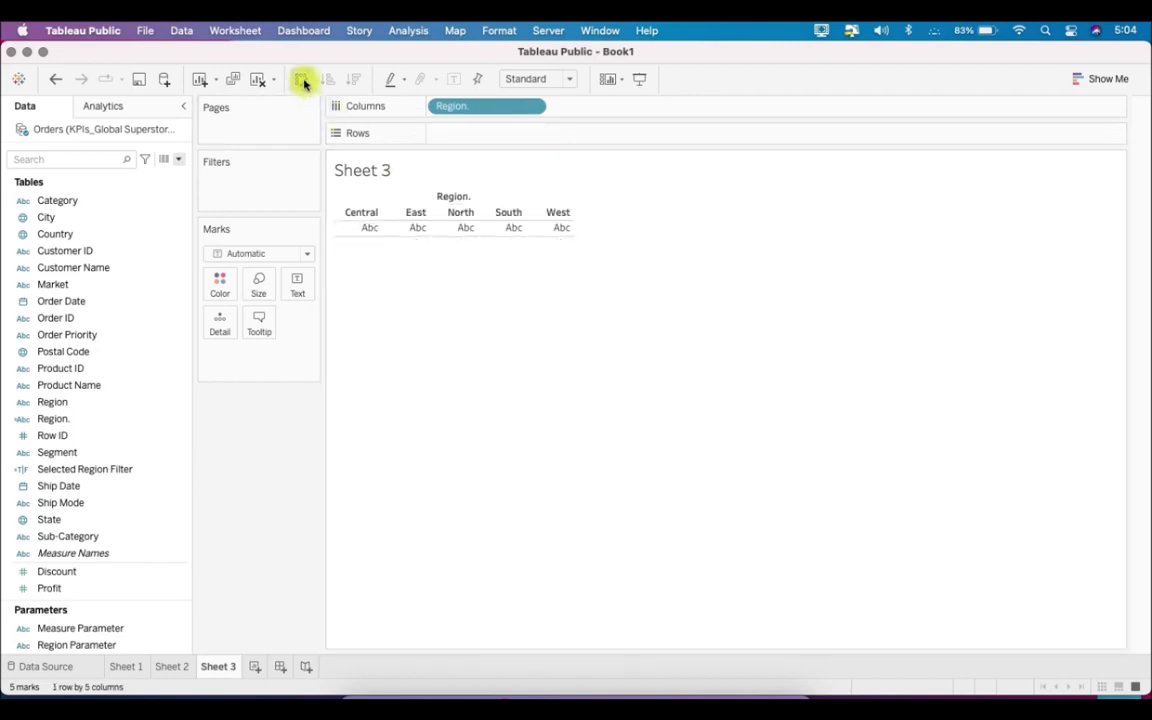
# - Hide the new sheet's title and the field label above the region columns
pyautogui.rightClick(379, 175)
pyautogui.click(416, 216)
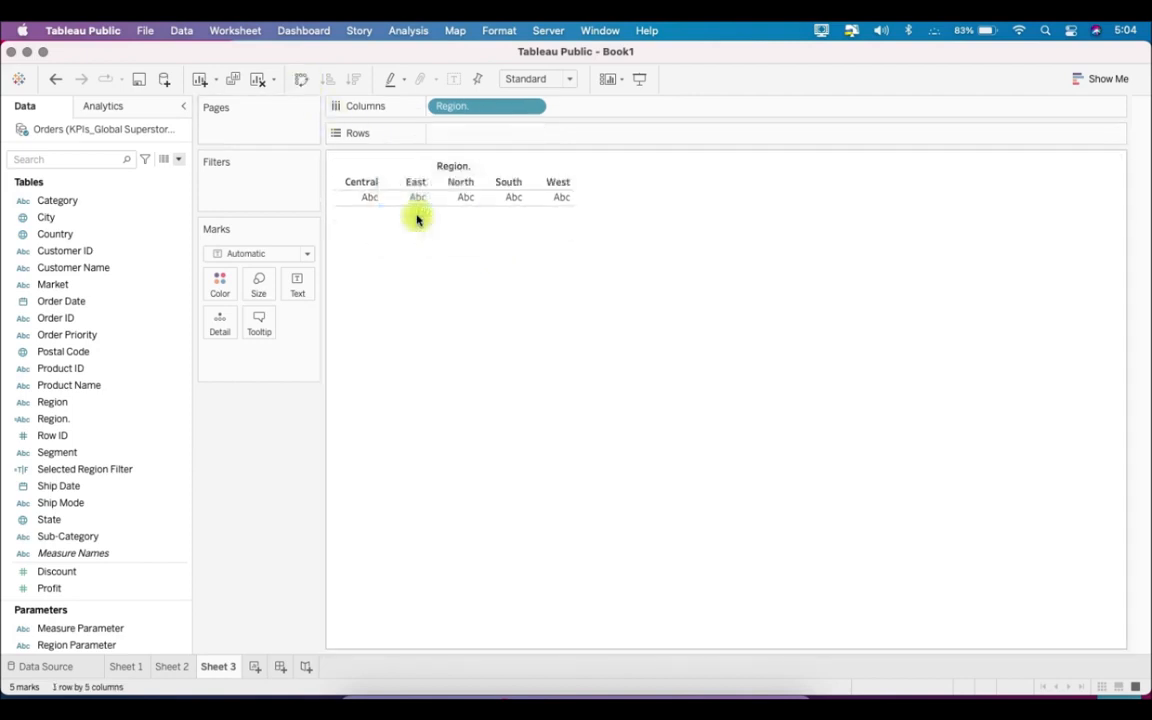
pyautogui.rightClick(468, 168)
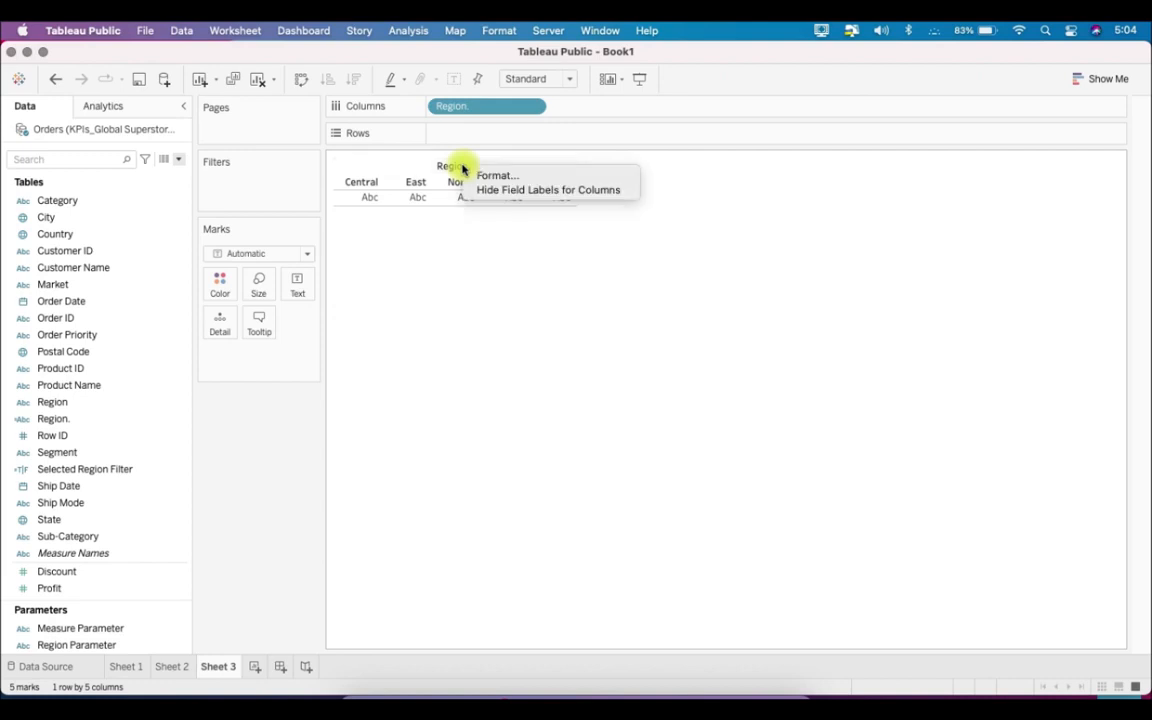
pyautogui.click(507, 192)
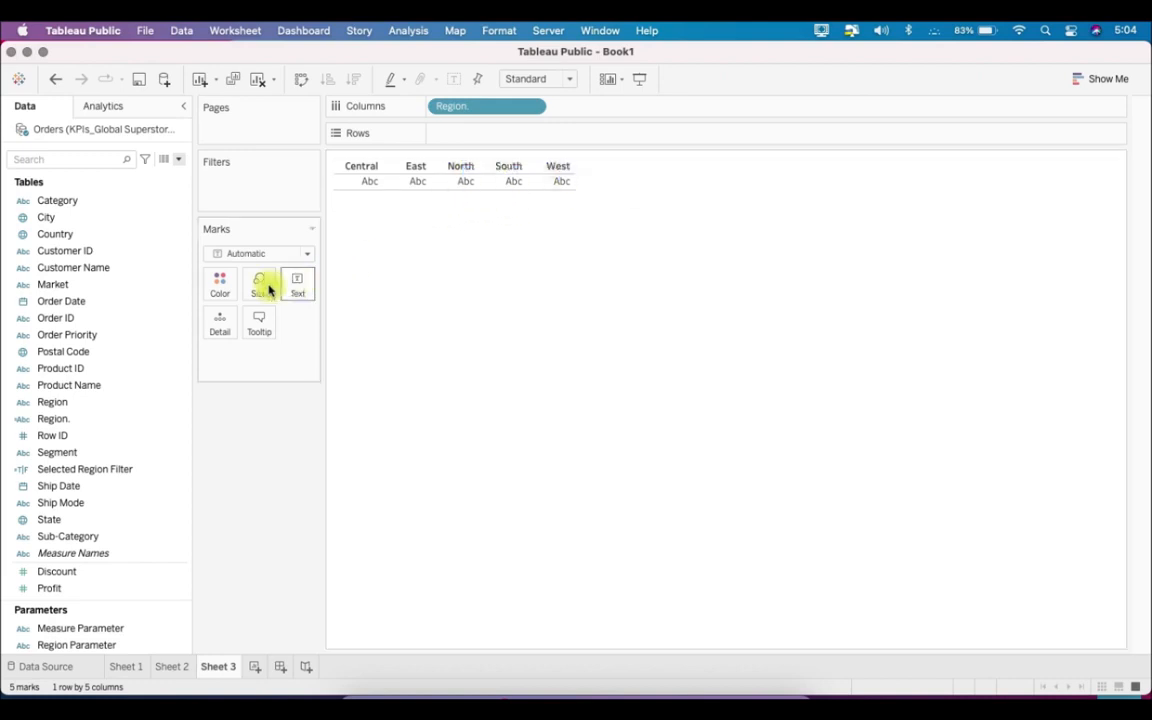
# - Color the placeholder text marks white and resize the table to taller, wider region headers above a thinner blank row
pyautogui.click(222, 287)
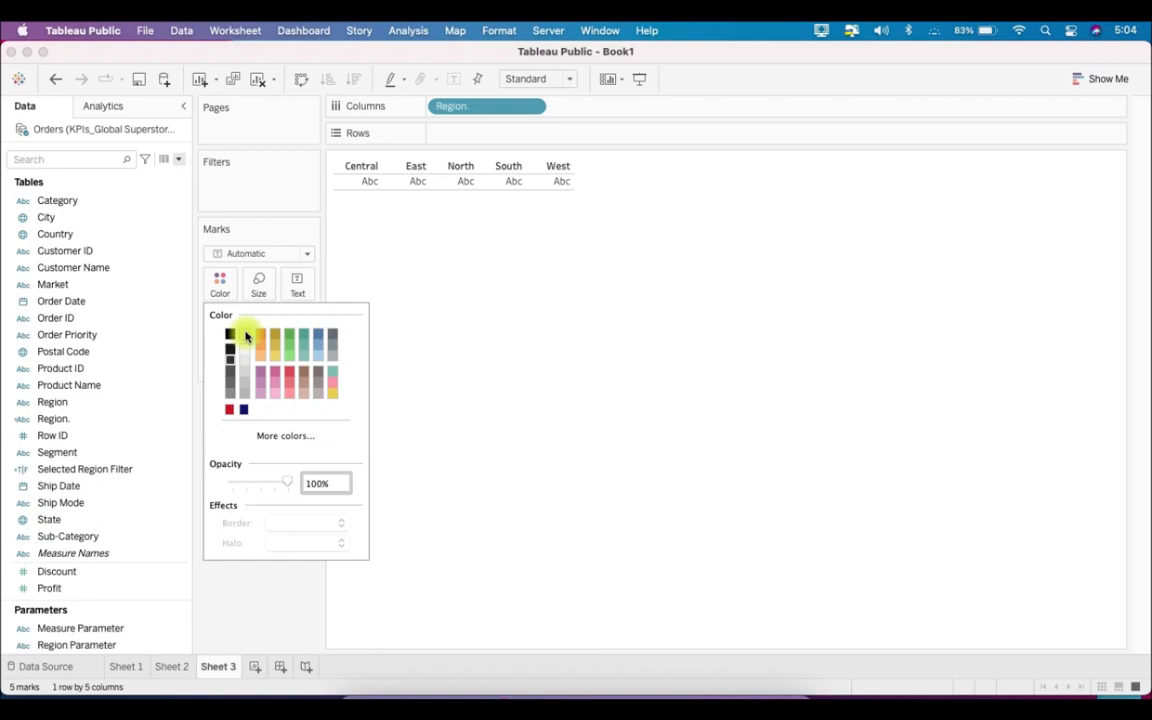
pyautogui.click(476, 295)
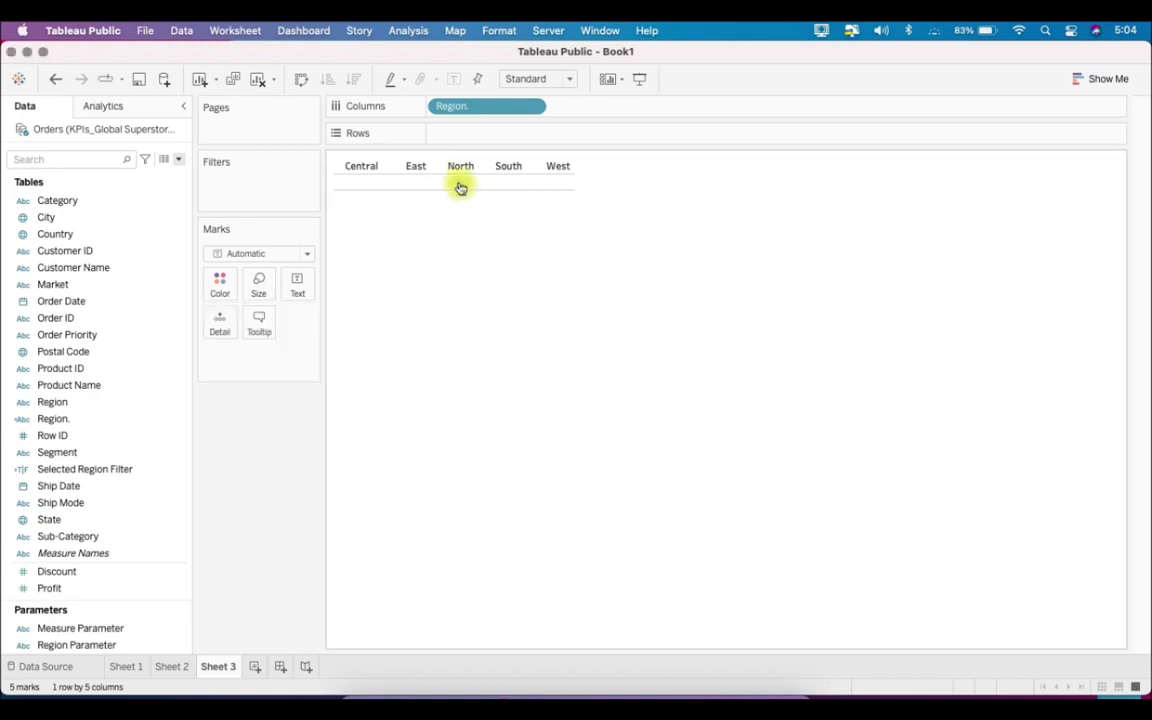
pyautogui.moveTo(458, 175); pyautogui.dragTo(458, 198)
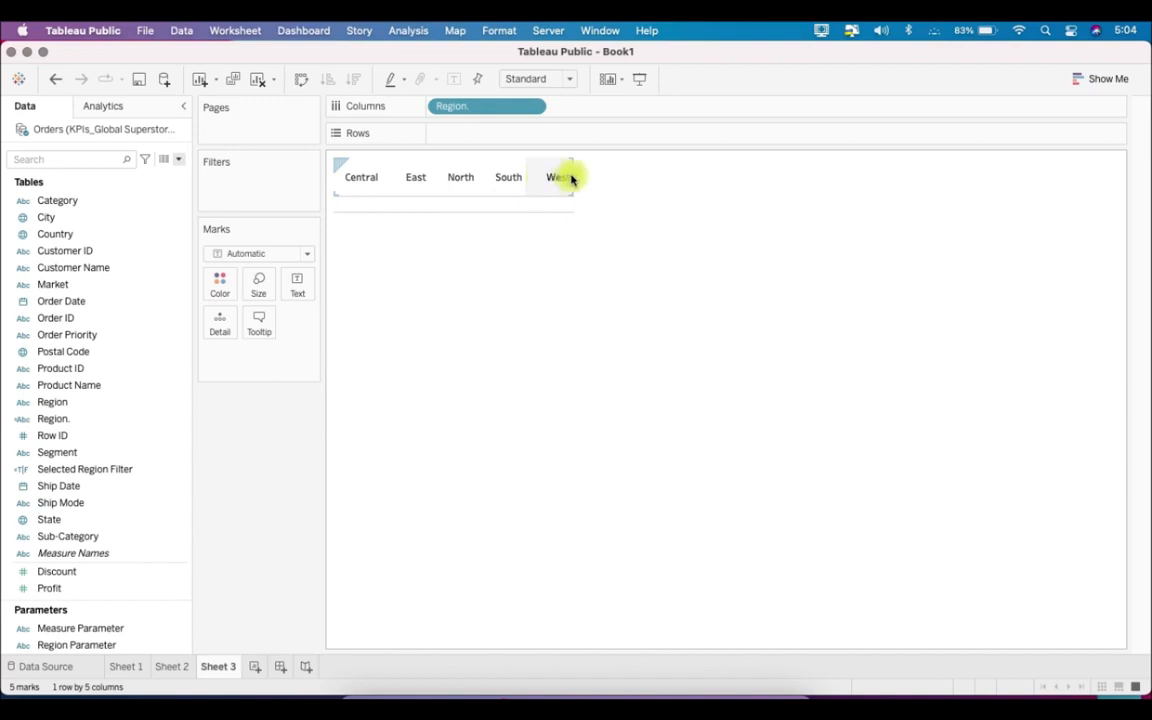
pyautogui.moveTo(572, 177); pyautogui.dragTo(620, 183)
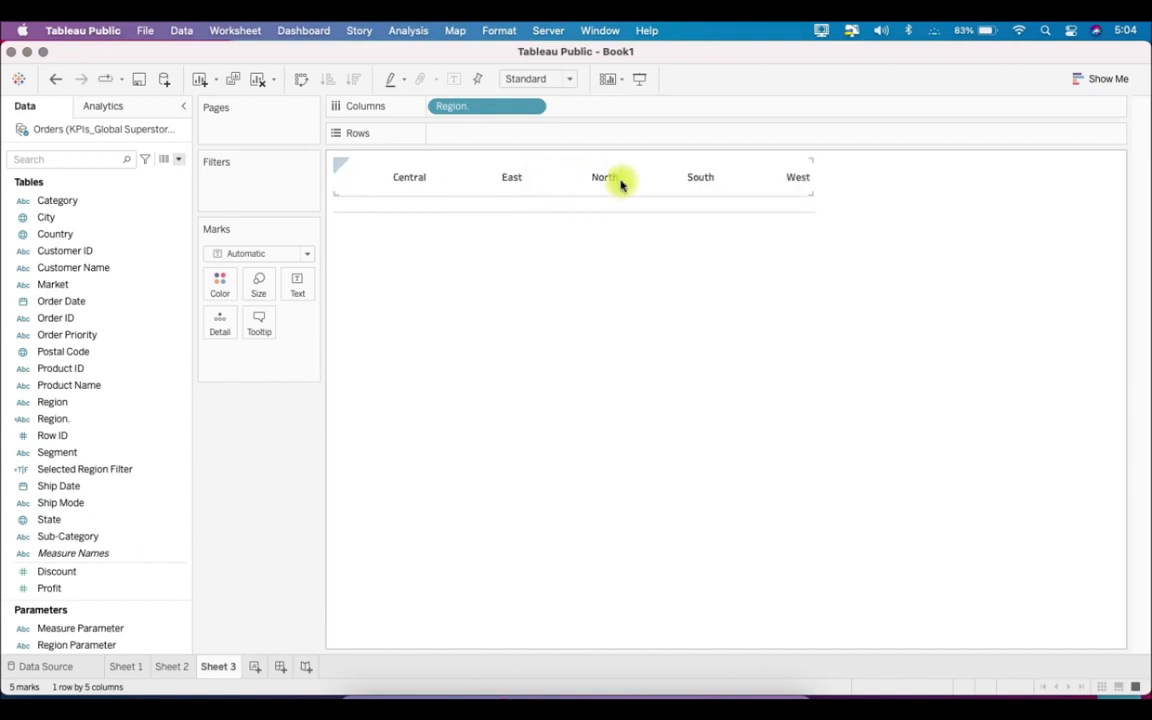
pyautogui.moveTo(614, 207); pyautogui.dragTo(617, 193)
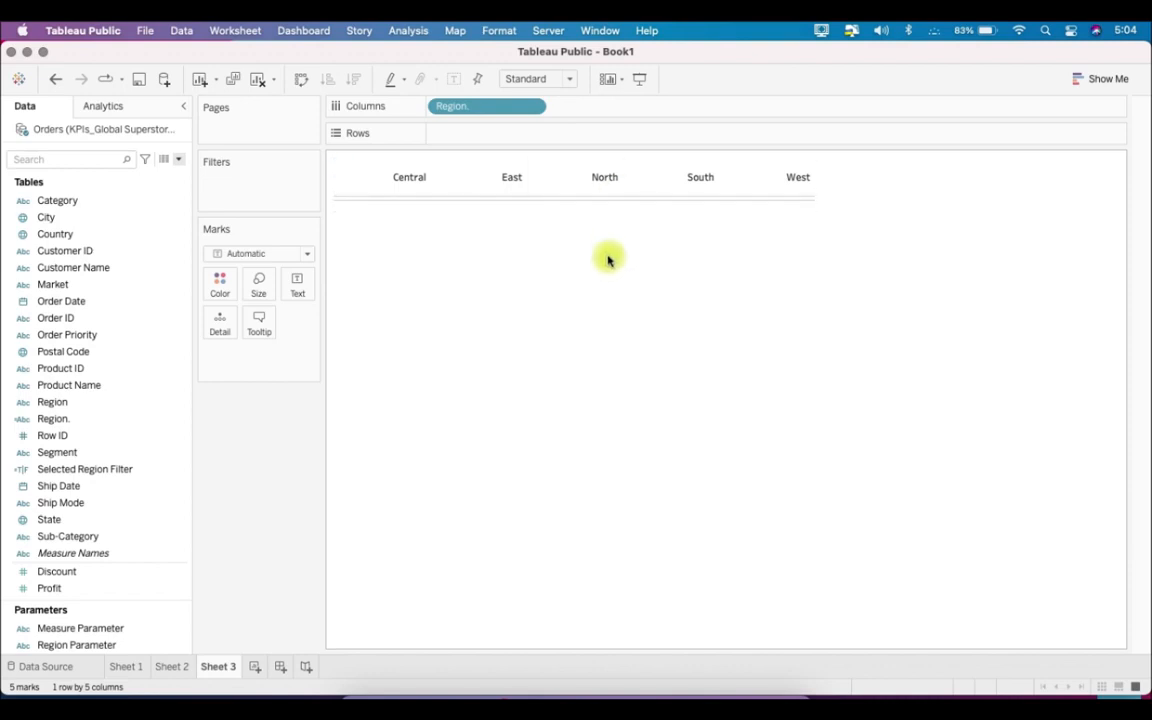
# - Set the sheet's default header alignment to Middle Center
pyautogui.click(498, 31)
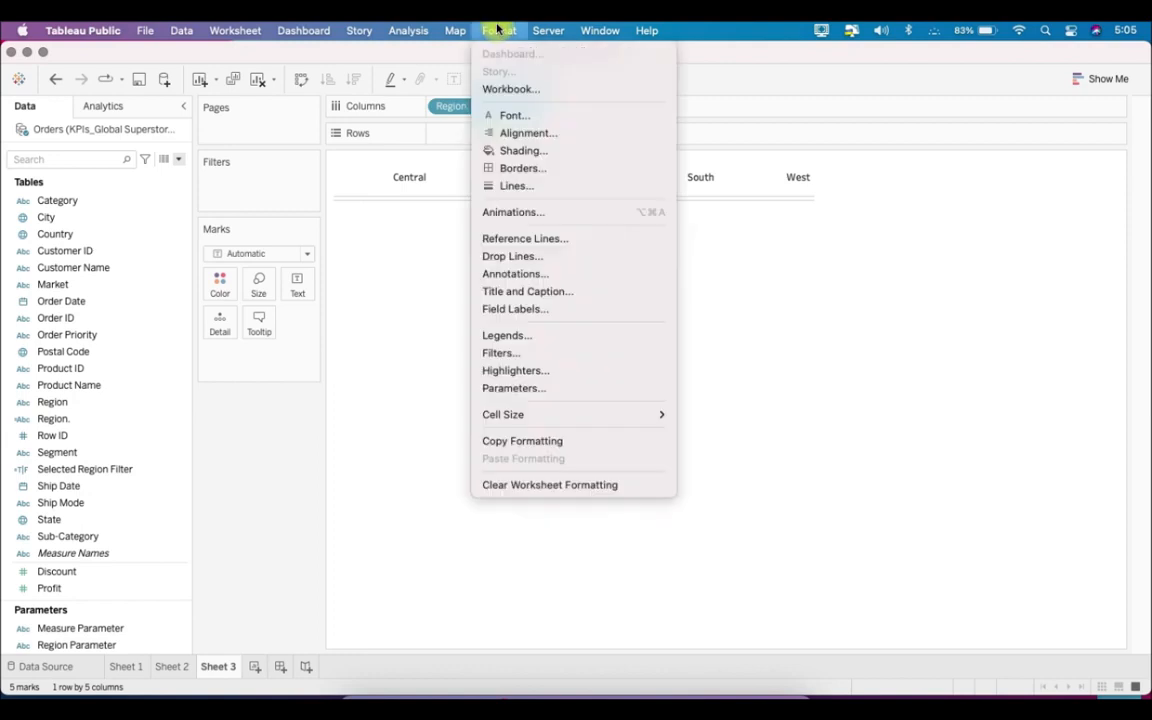
pyautogui.click(522, 135)
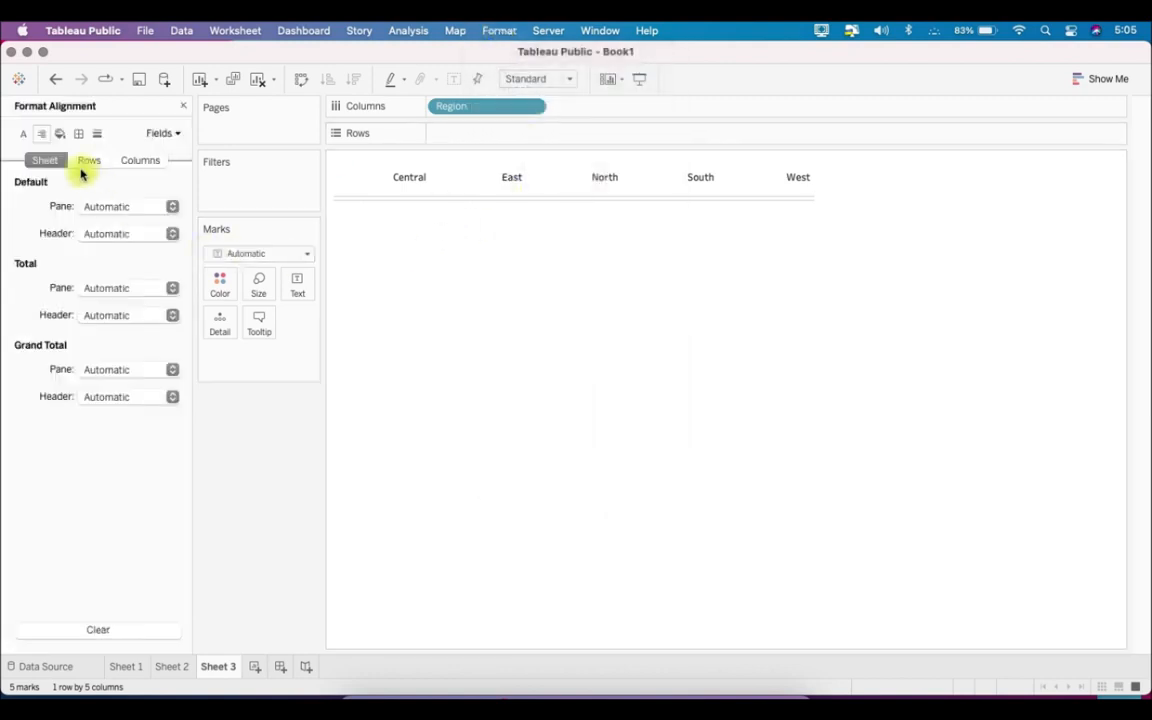
pyautogui.click(124, 233)
pyautogui.click(122, 309)
pyautogui.click(123, 387)
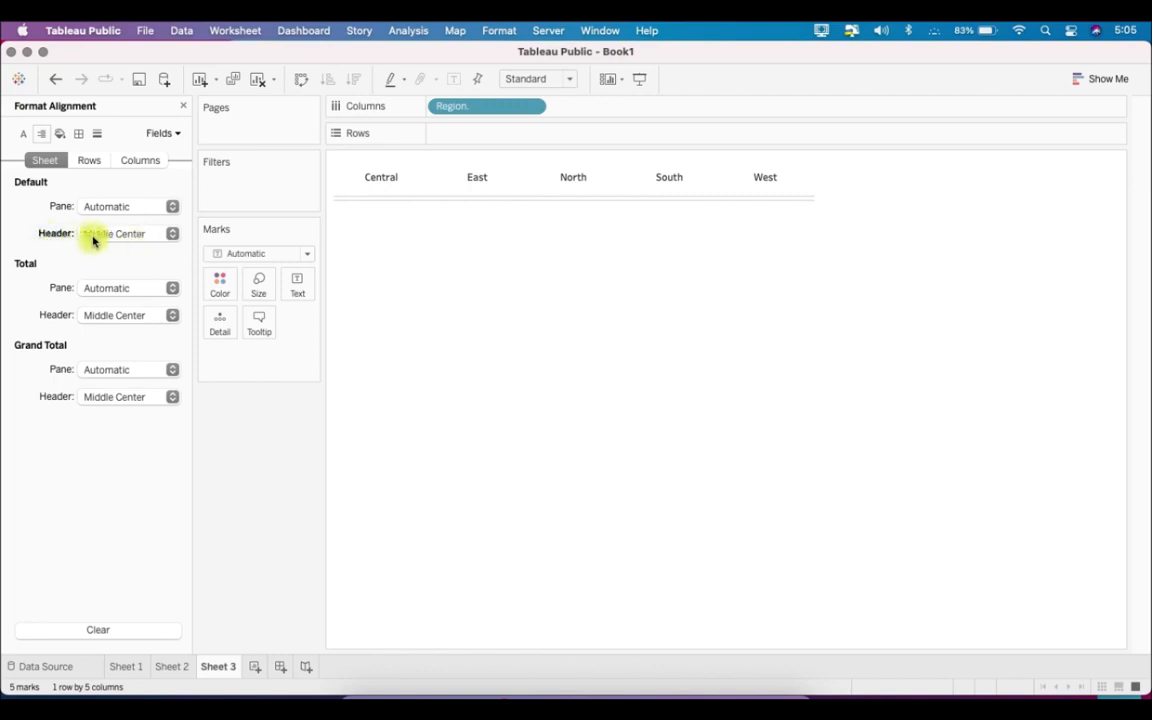
# - Set the sheet's default worksheet font color to black
pyautogui.click(23, 134)
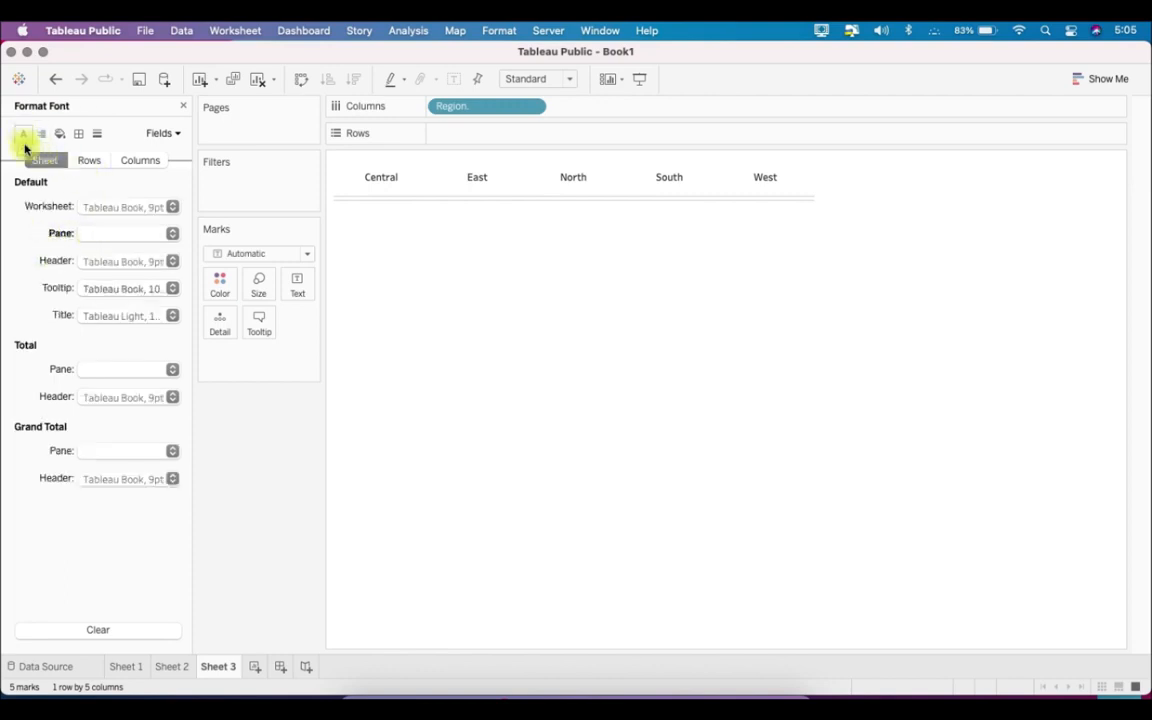
pyautogui.click(117, 210)
pyautogui.click(92, 285)
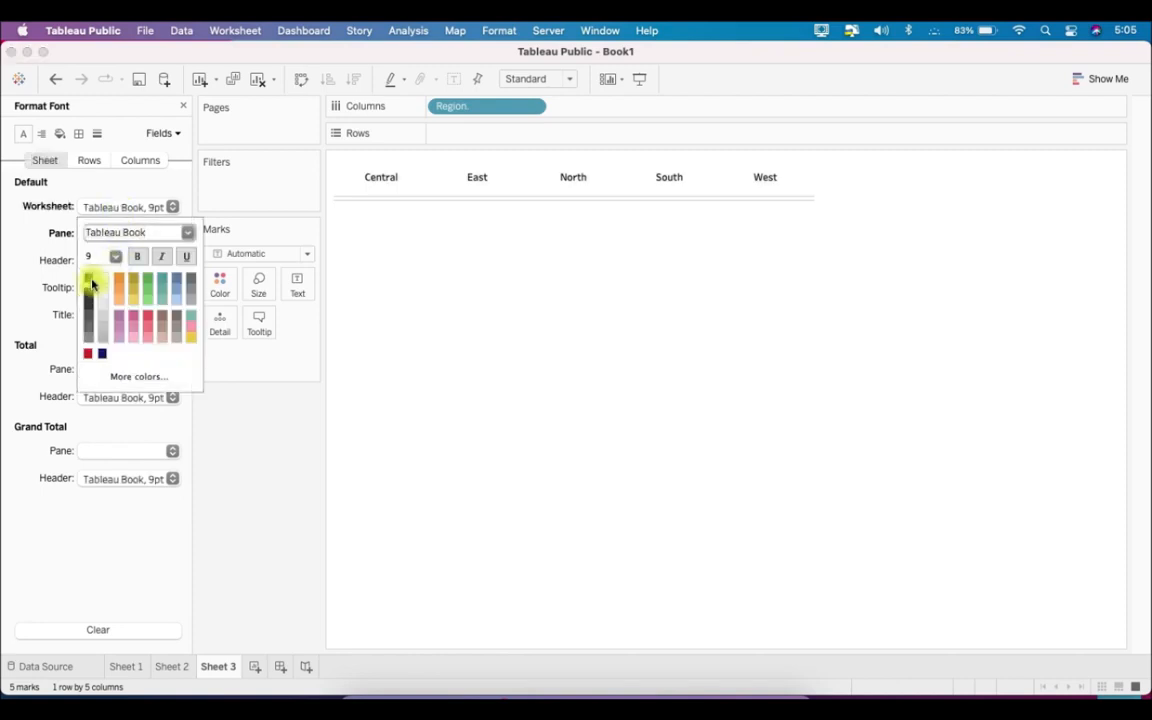
# - Set the sheet's default worksheet font to Tableau Bold at size 10
pyautogui.click(186, 233)
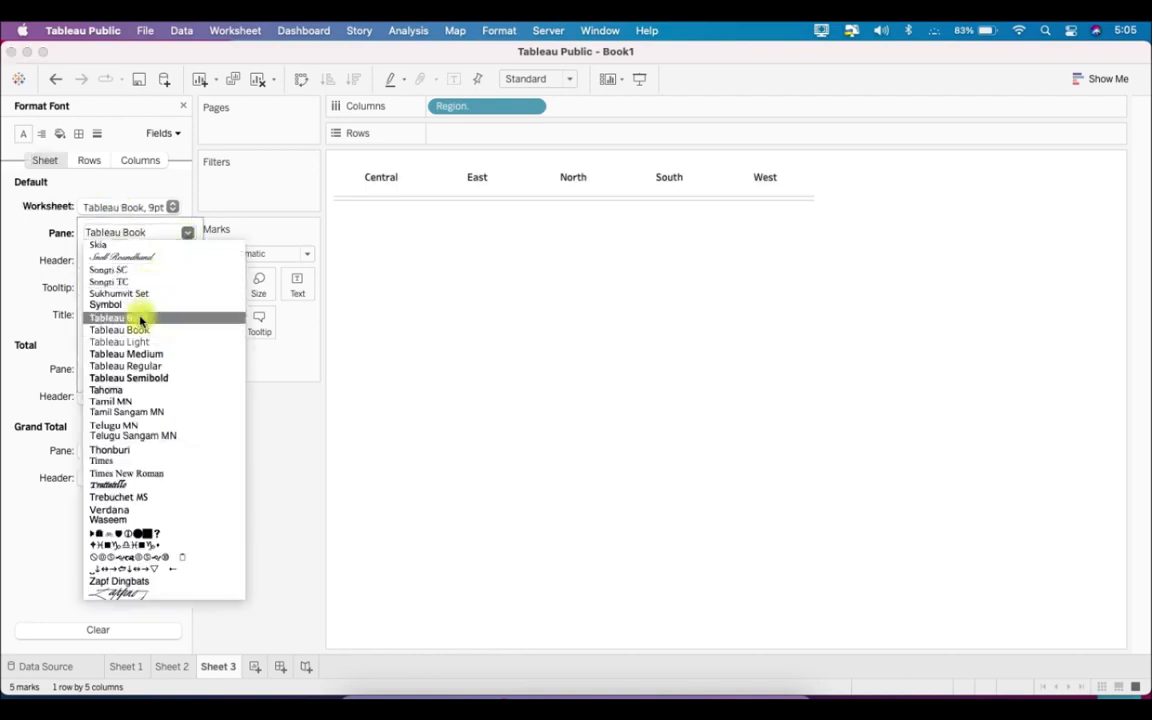
pyautogui.click(120, 316)
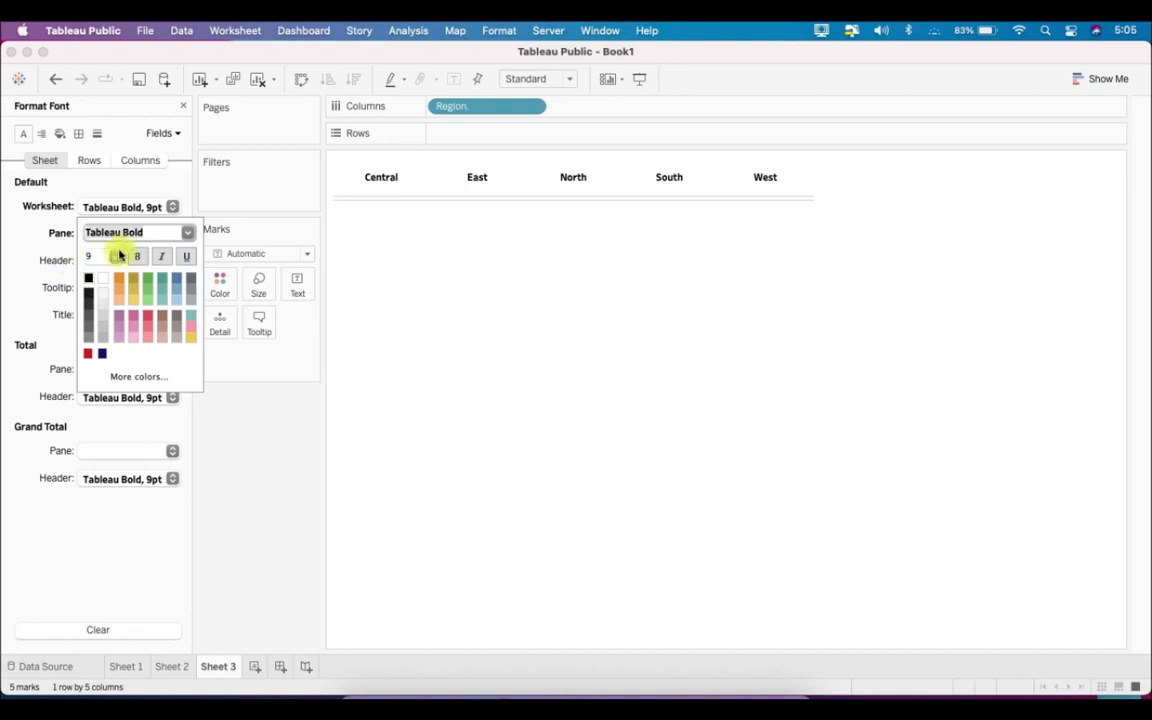
pyautogui.click(118, 258)
pyautogui.click(110, 292)
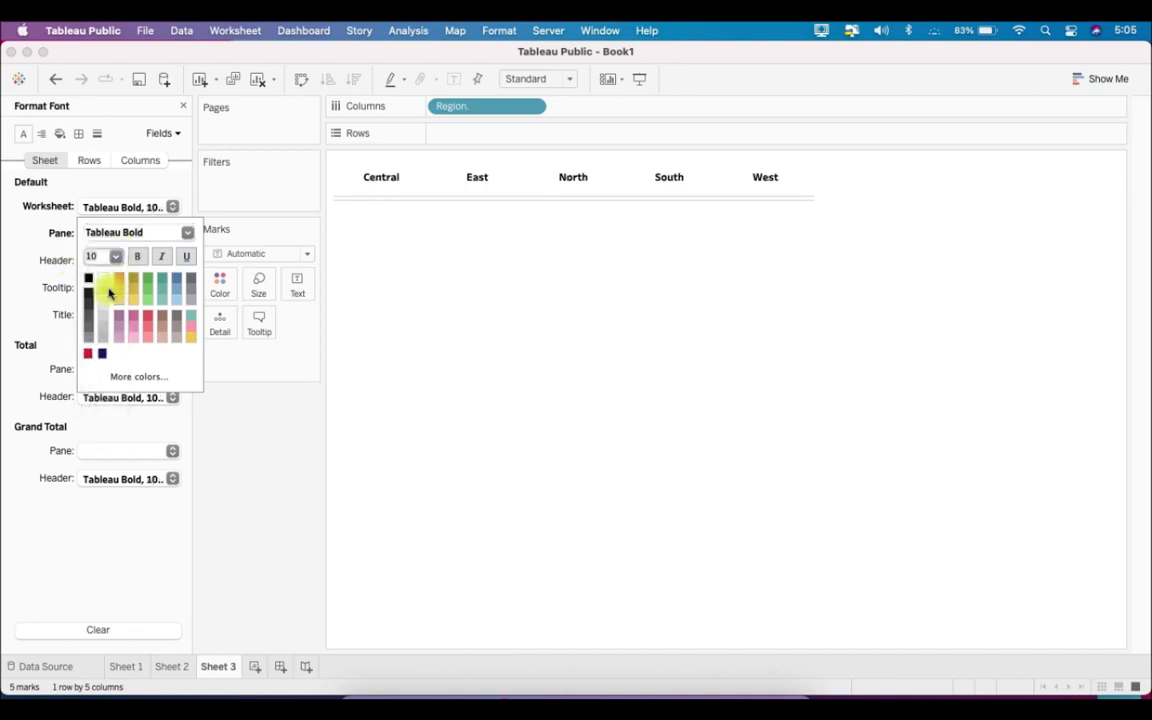
pyautogui.click(85, 124)
# - Give the sheet's column divider a thick solid light gray border for both header and pane
pyautogui.click(79, 133)
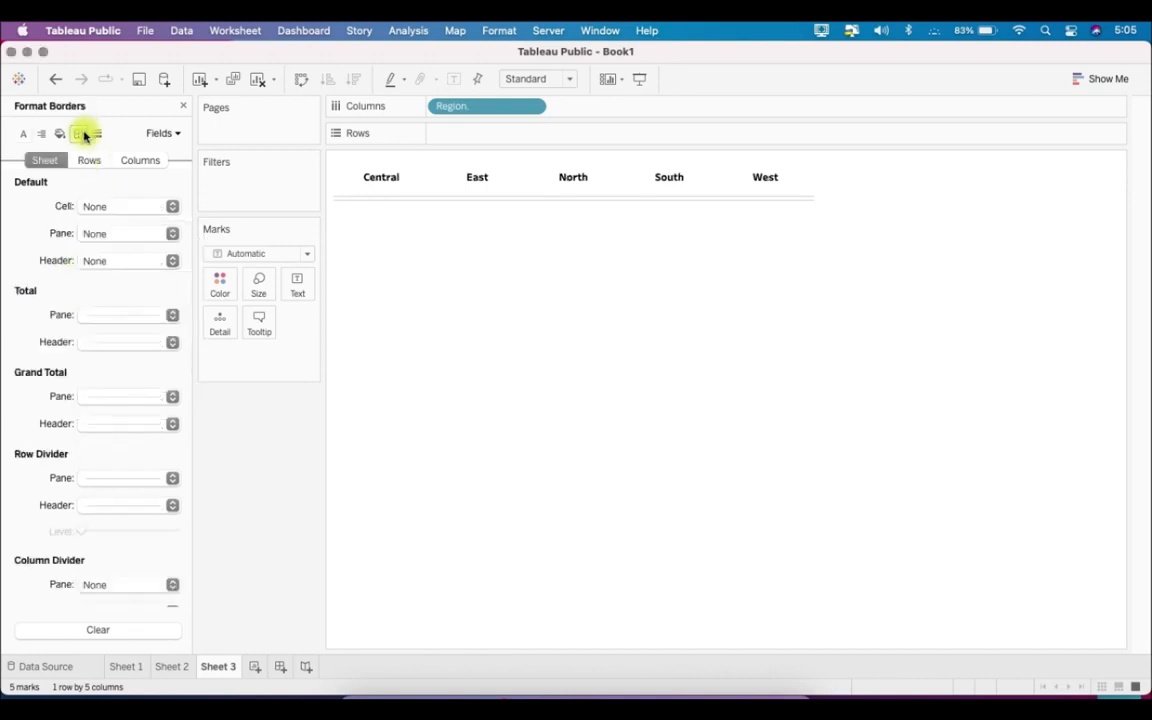
pyautogui.scroll(-3, 141, 393)
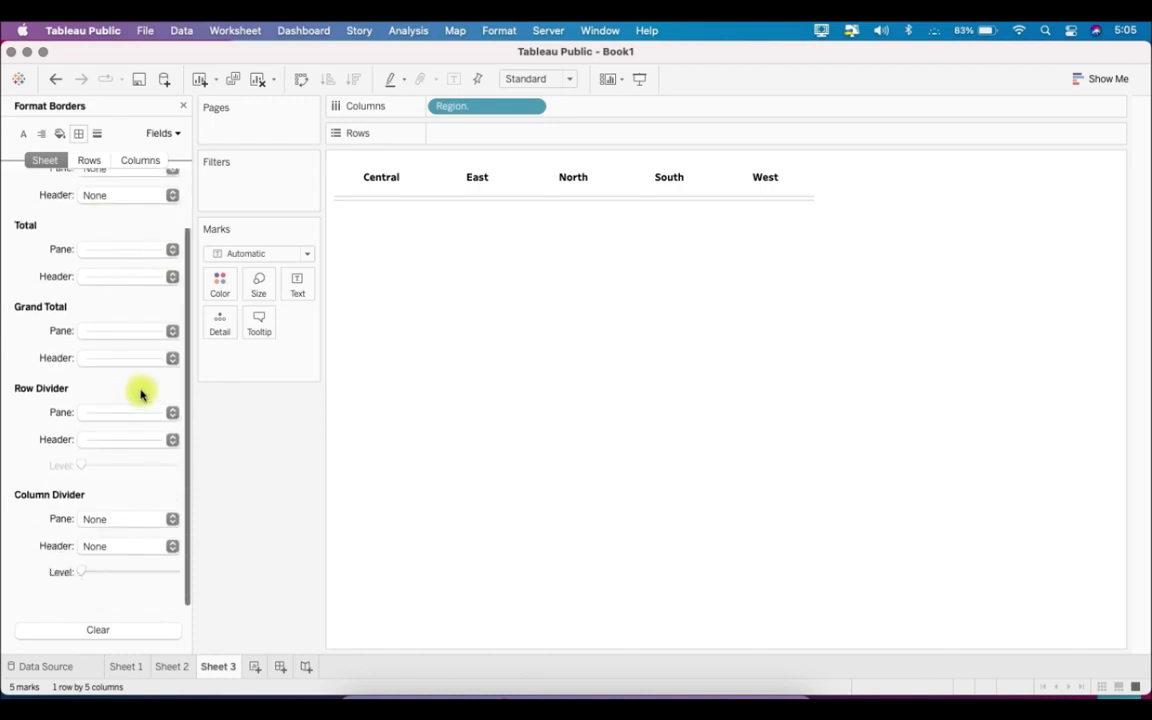
pyautogui.click(141, 553)
pyautogui.click(162, 393)
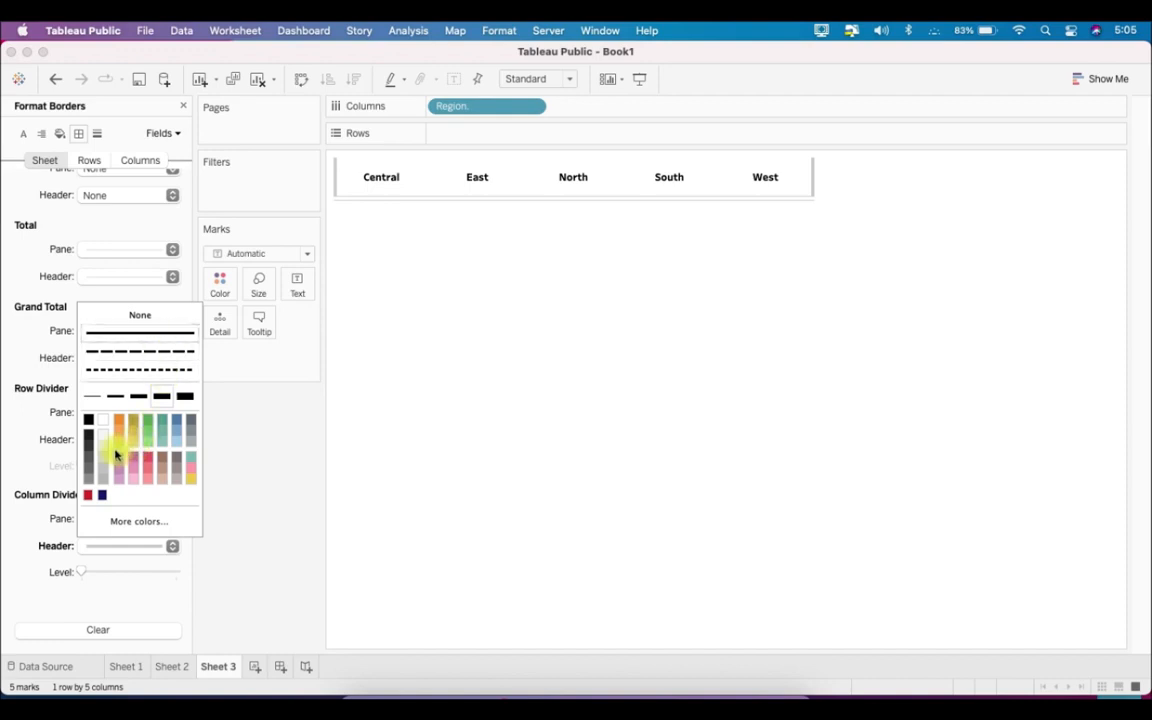
pyautogui.click(19, 421)
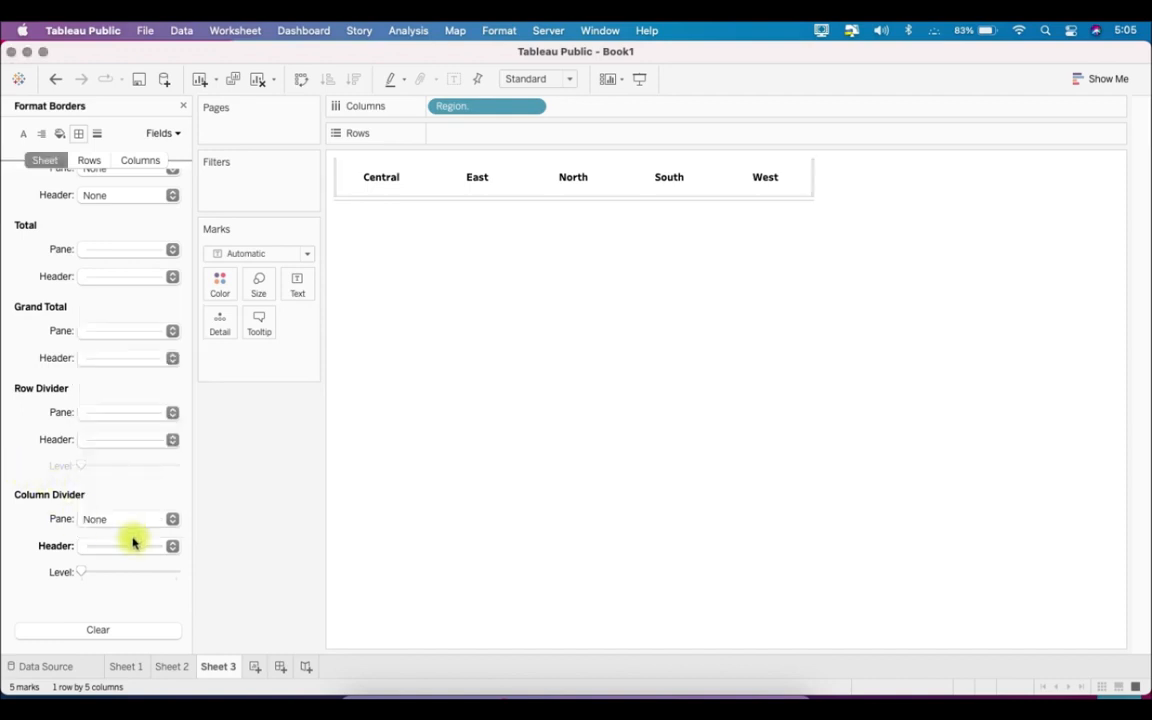
pyautogui.click(133, 520)
pyautogui.click(160, 366)
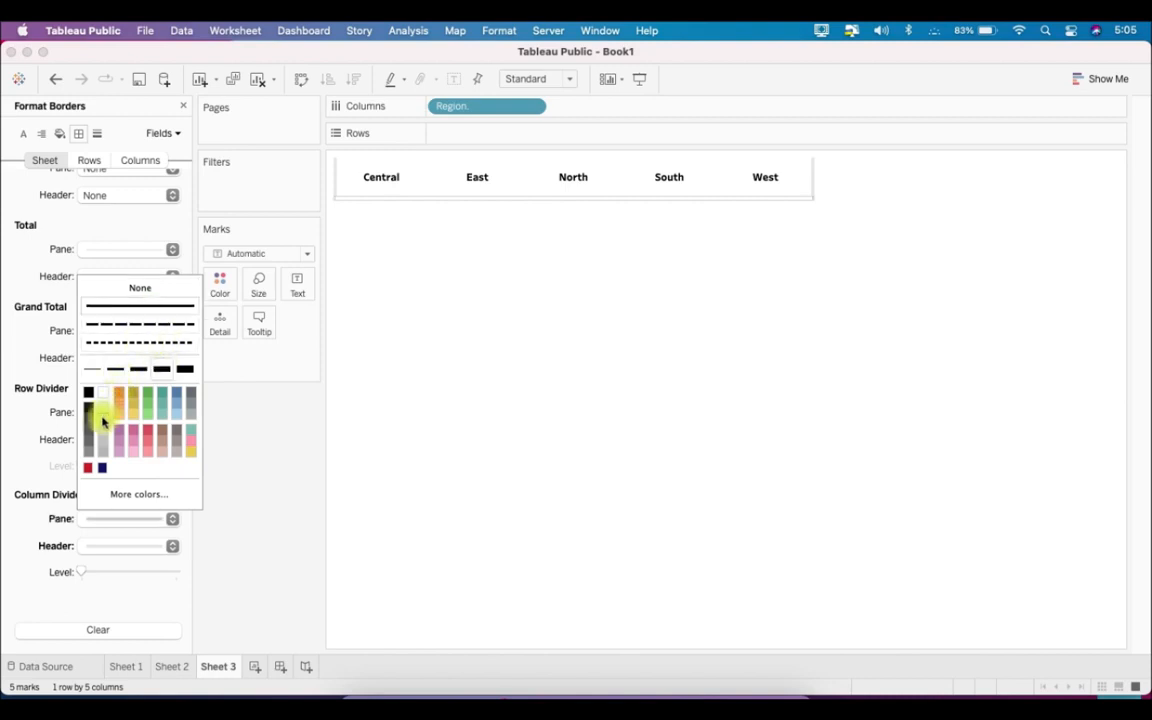
pyautogui.click(30, 430)
# - Set the columns' default header border to a thick solid light gray line
pyautogui.click(88, 161)
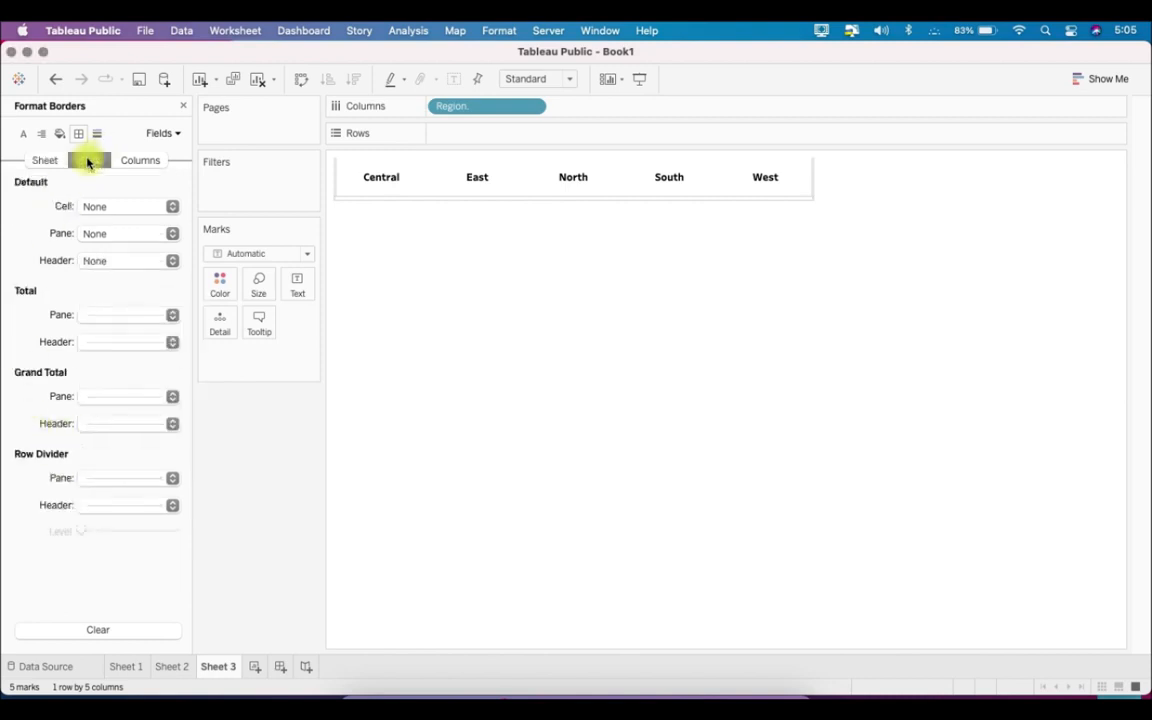
pyautogui.click(140, 160)
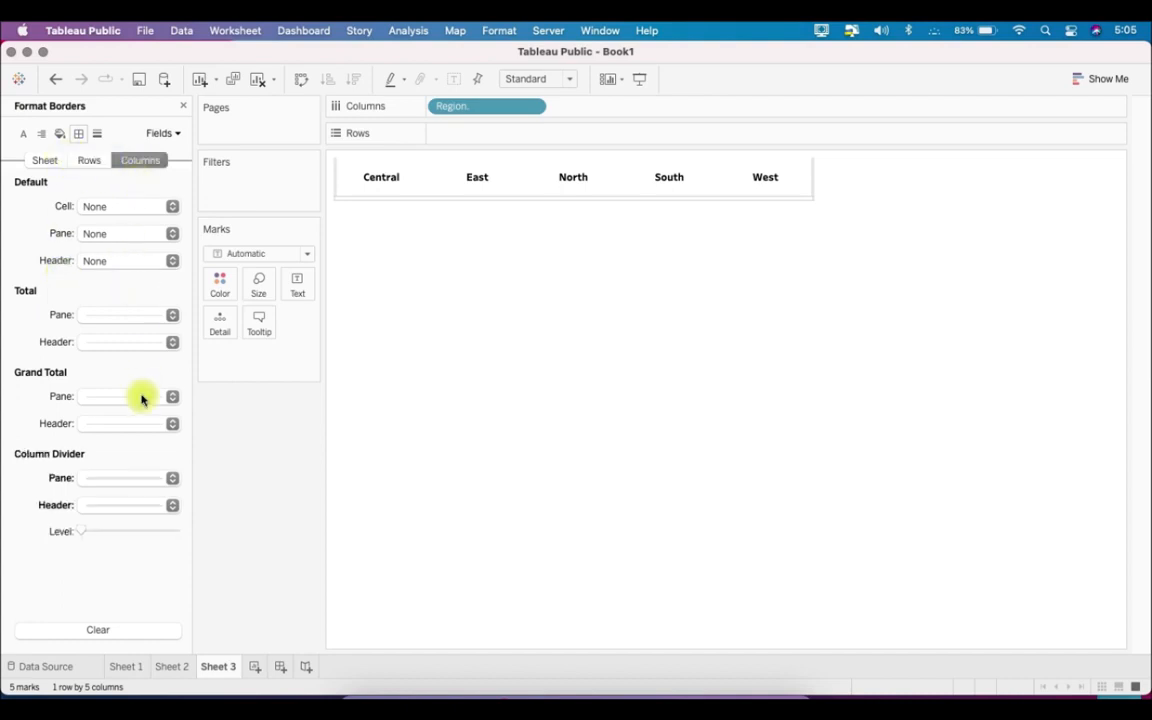
pyautogui.click(134, 261)
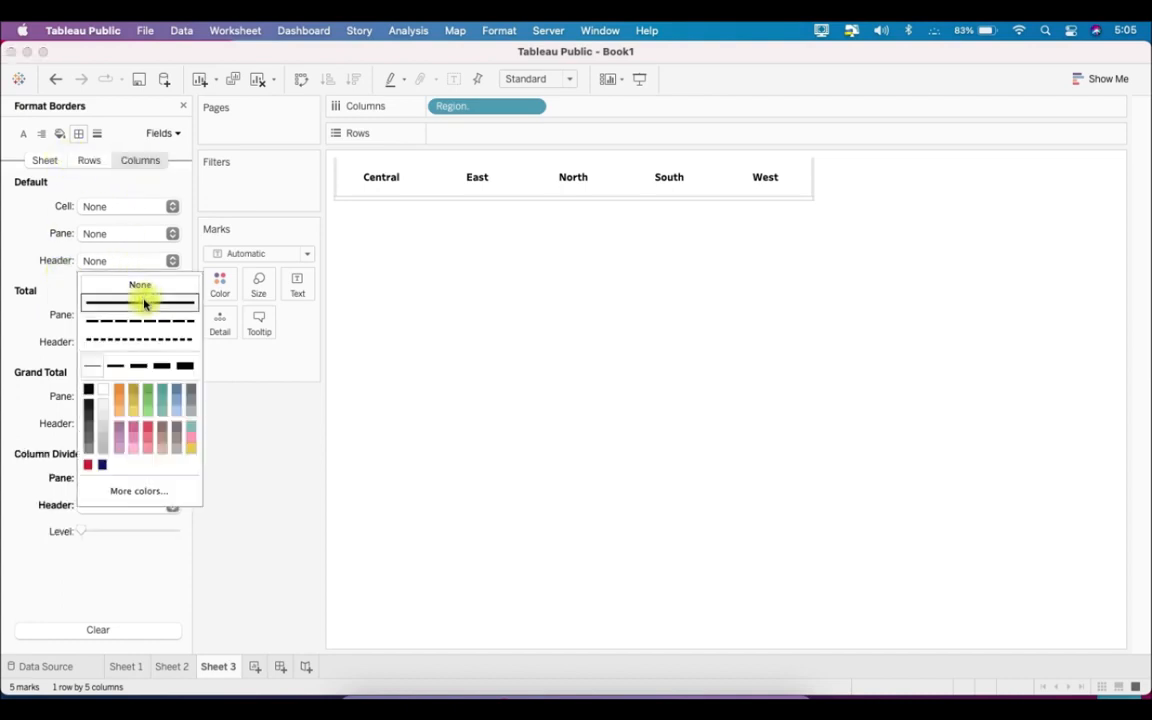
pyautogui.click(163, 367)
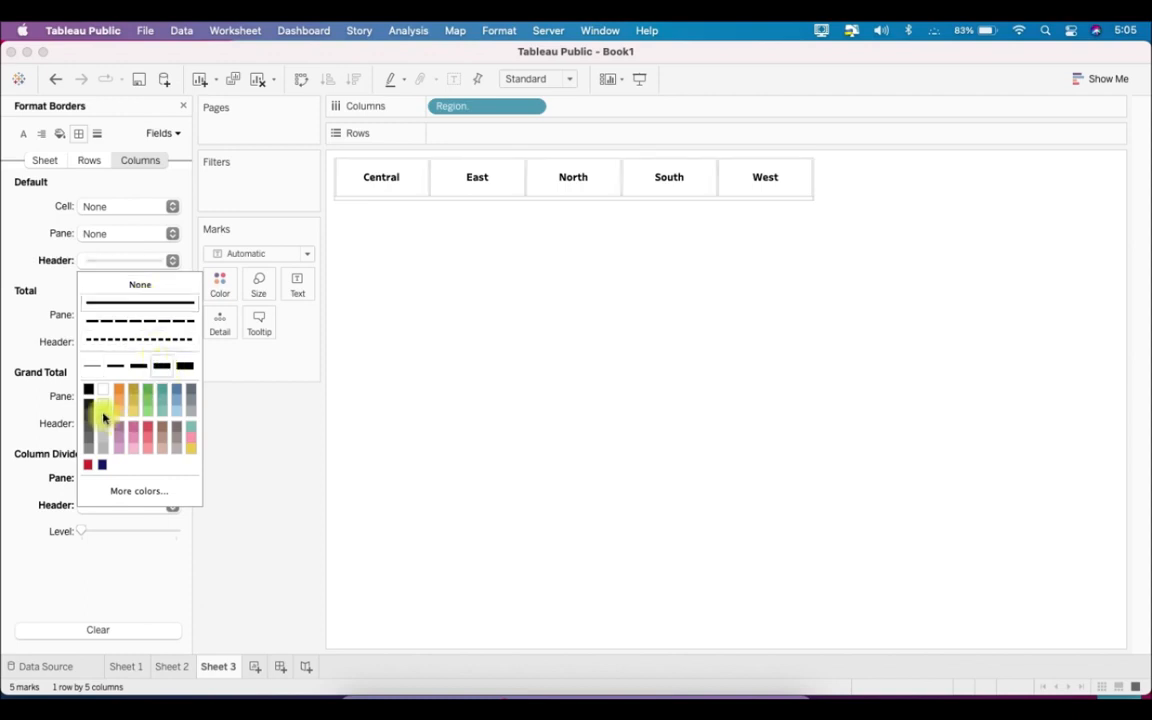
pyautogui.click(252, 392)
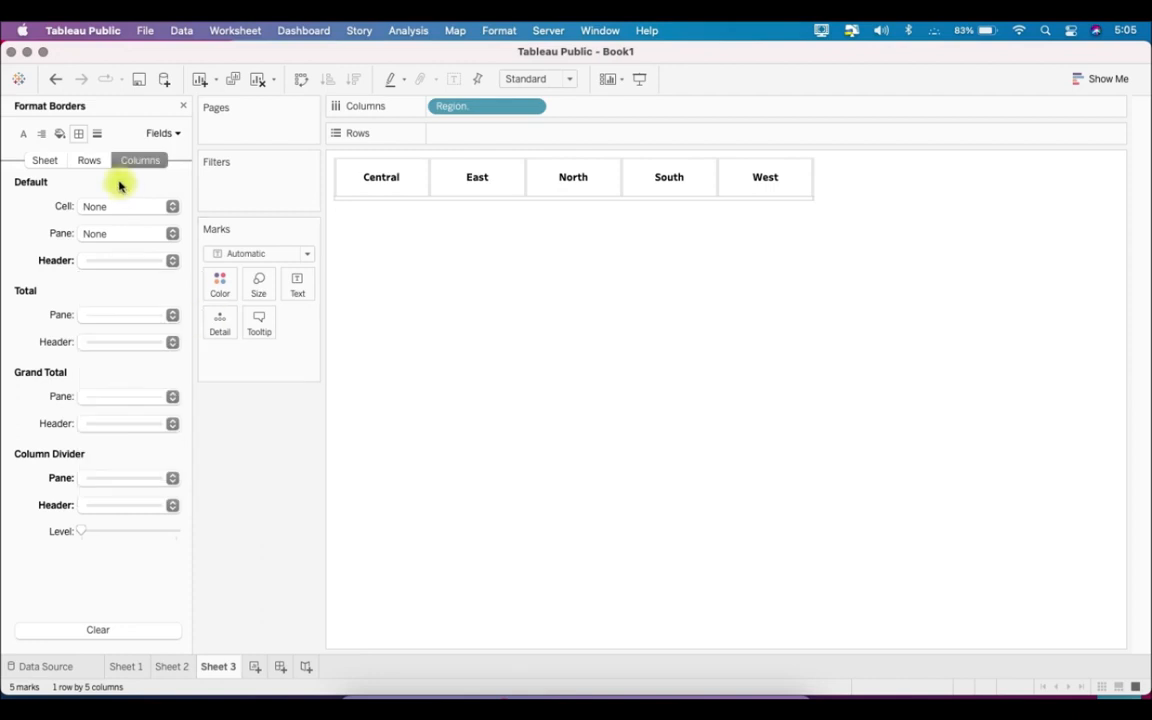
# - Shade the sheet's default headers medium gray
pyautogui.click(58, 137)
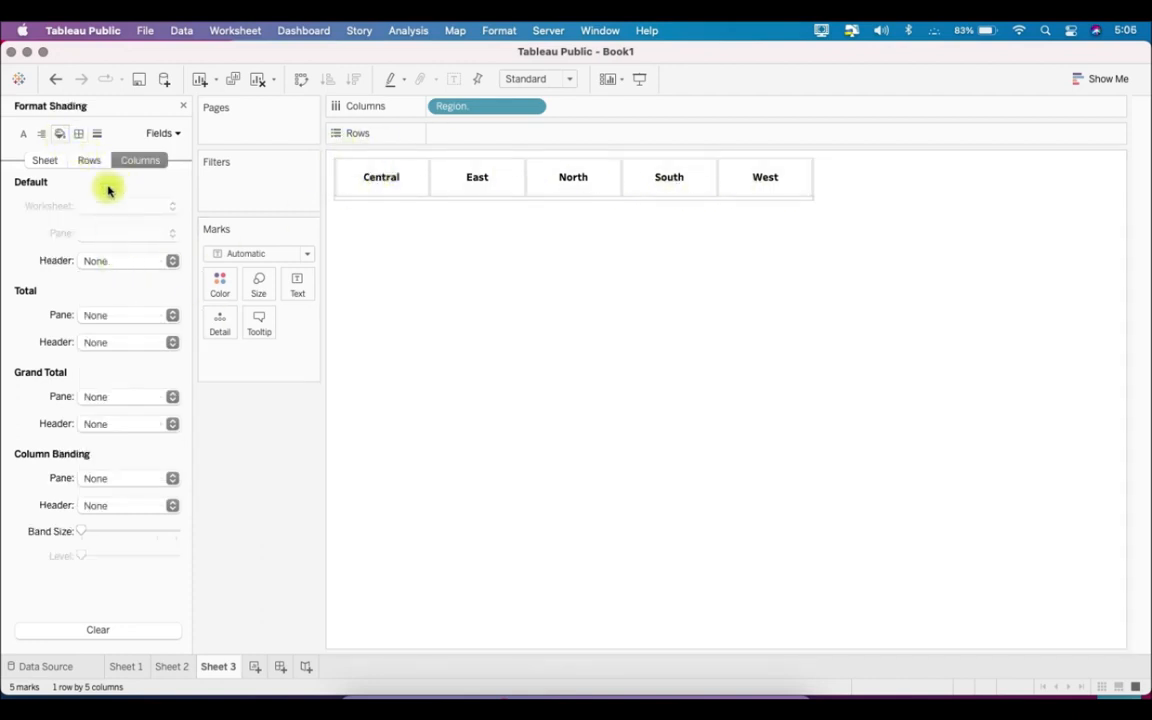
pyautogui.click(52, 166)
pyautogui.click(103, 260)
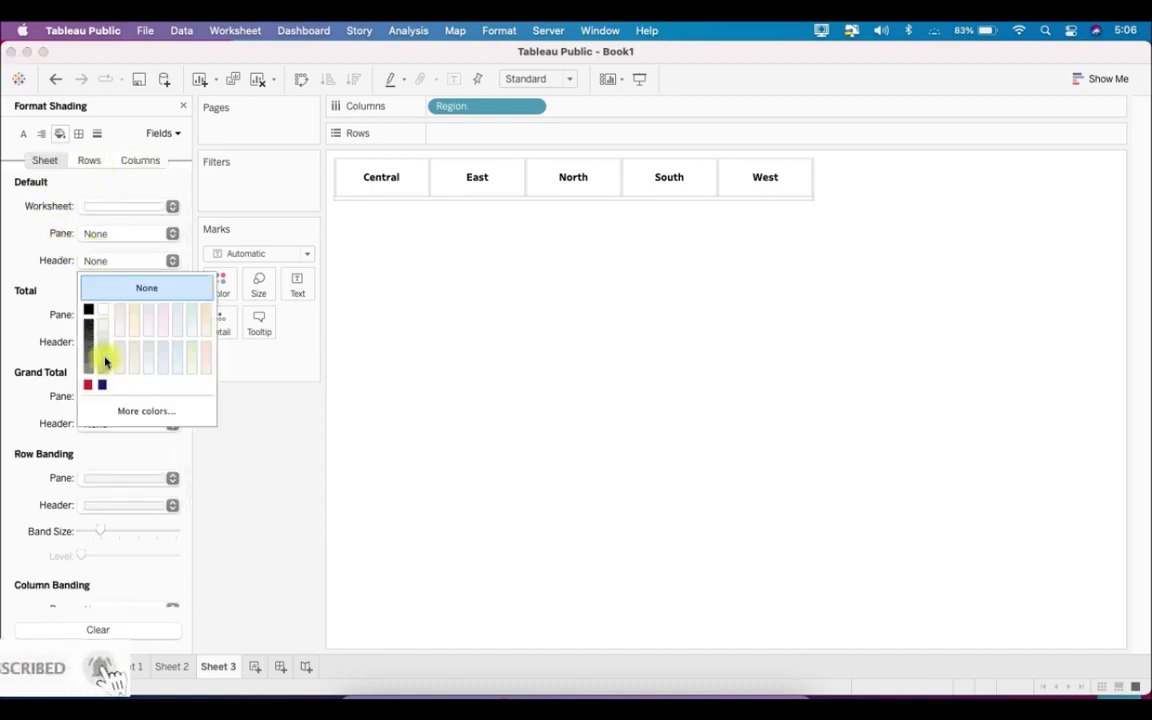
pyautogui.click(104, 362)
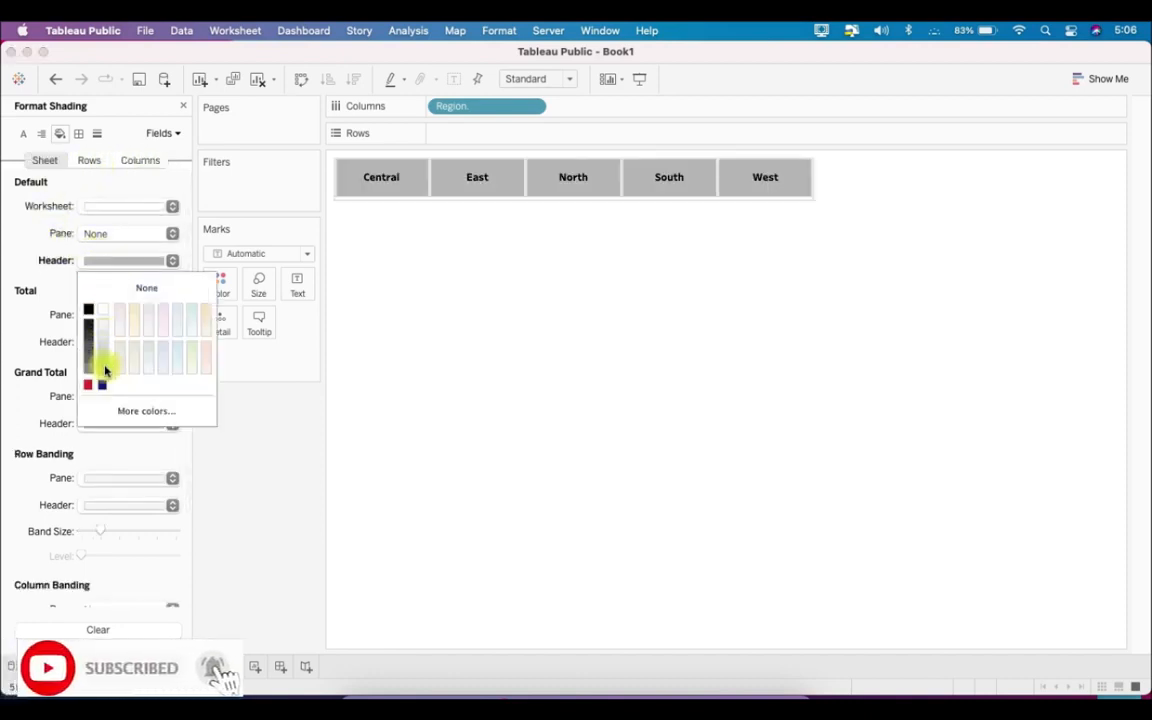
pyautogui.click(250, 514)
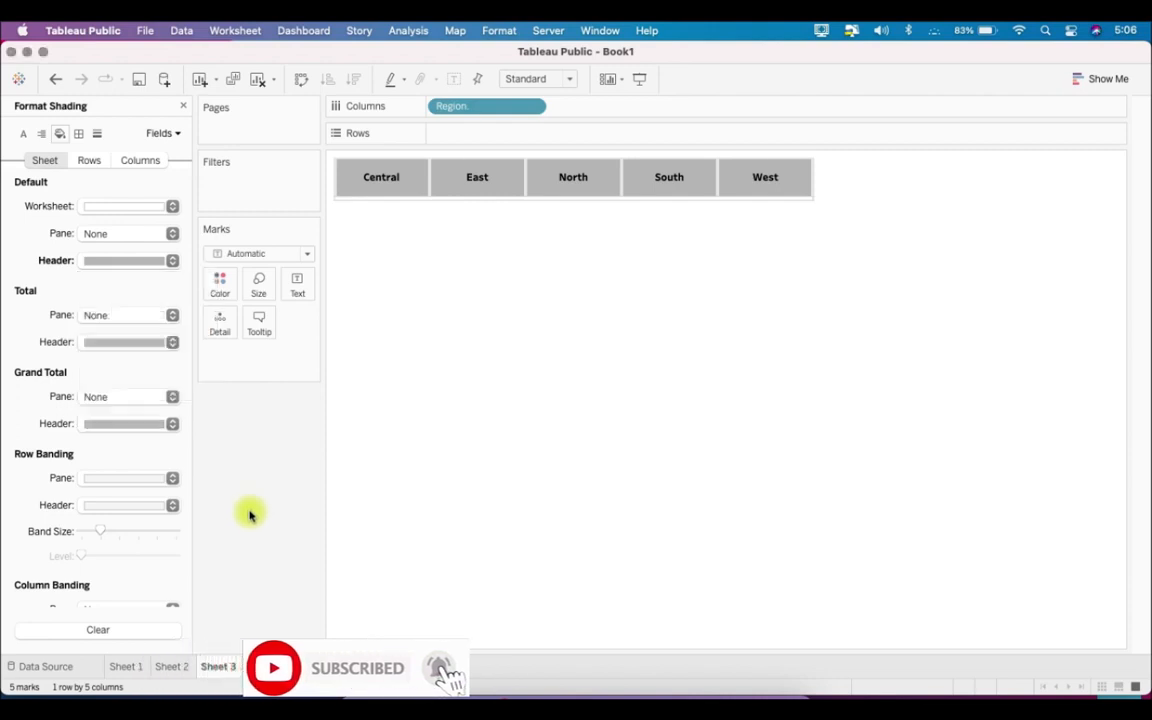
# - Rename Sheet 3 as Regions Slicers
pyautogui.rightClick(218, 668)
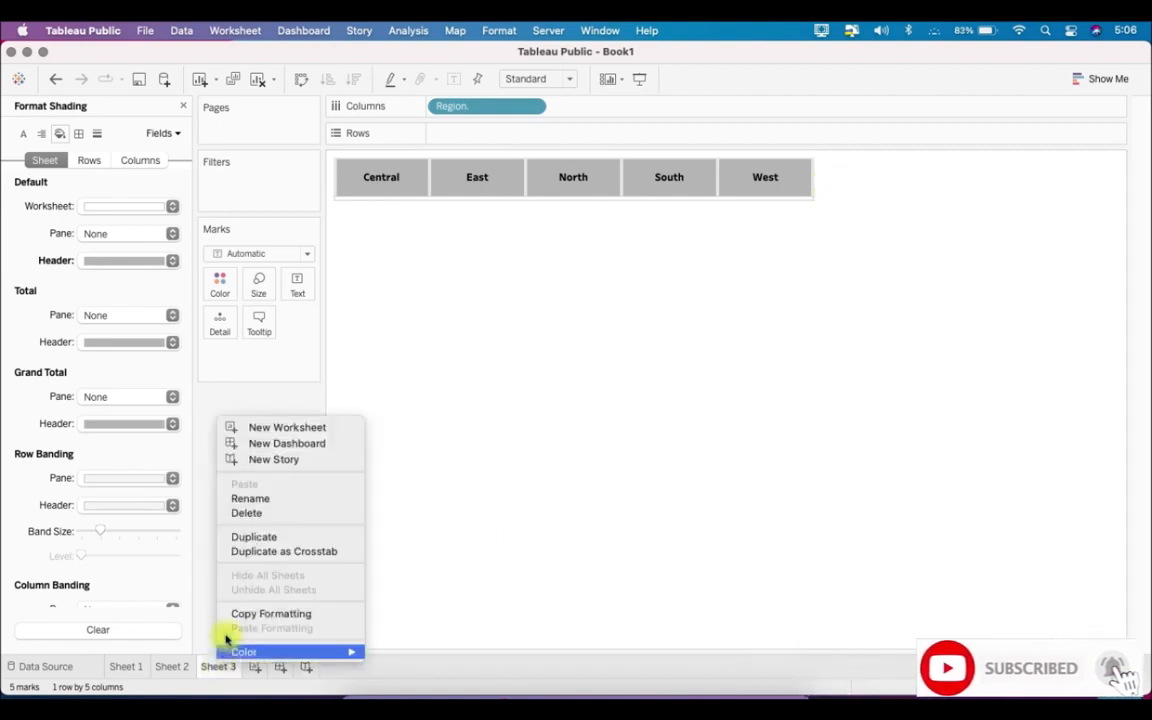
pyautogui.click(276, 503)
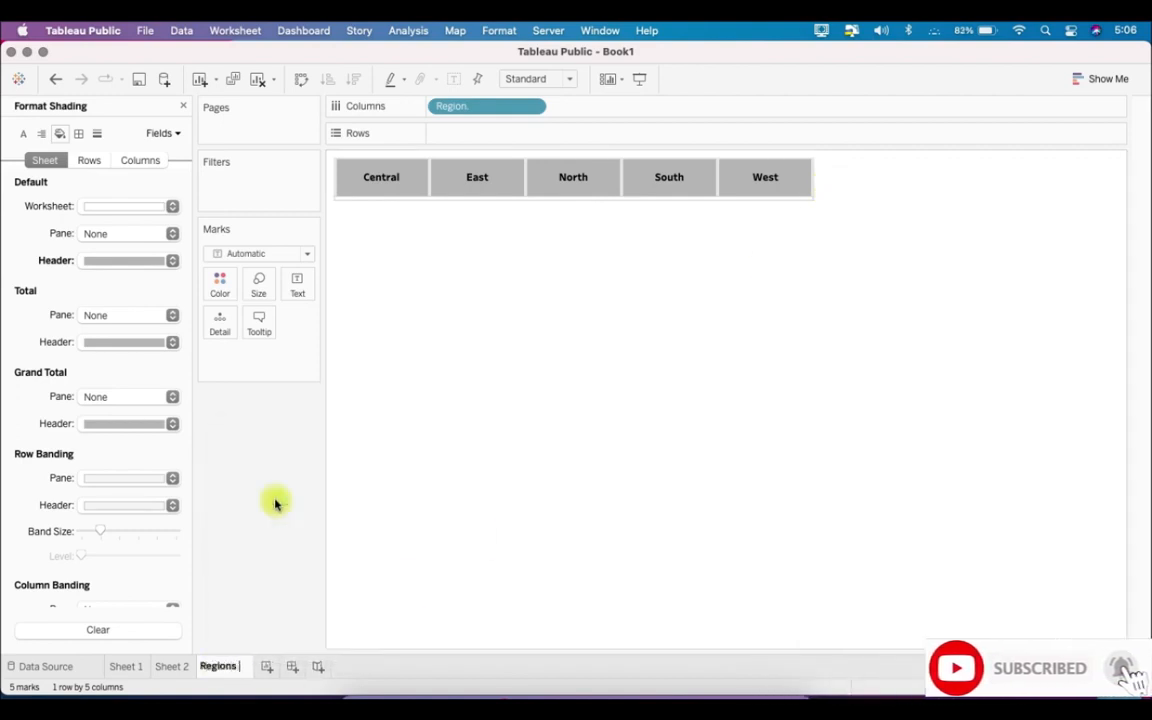
pyautogui.write('Regions Slicers')
pyautogui.press('Return')
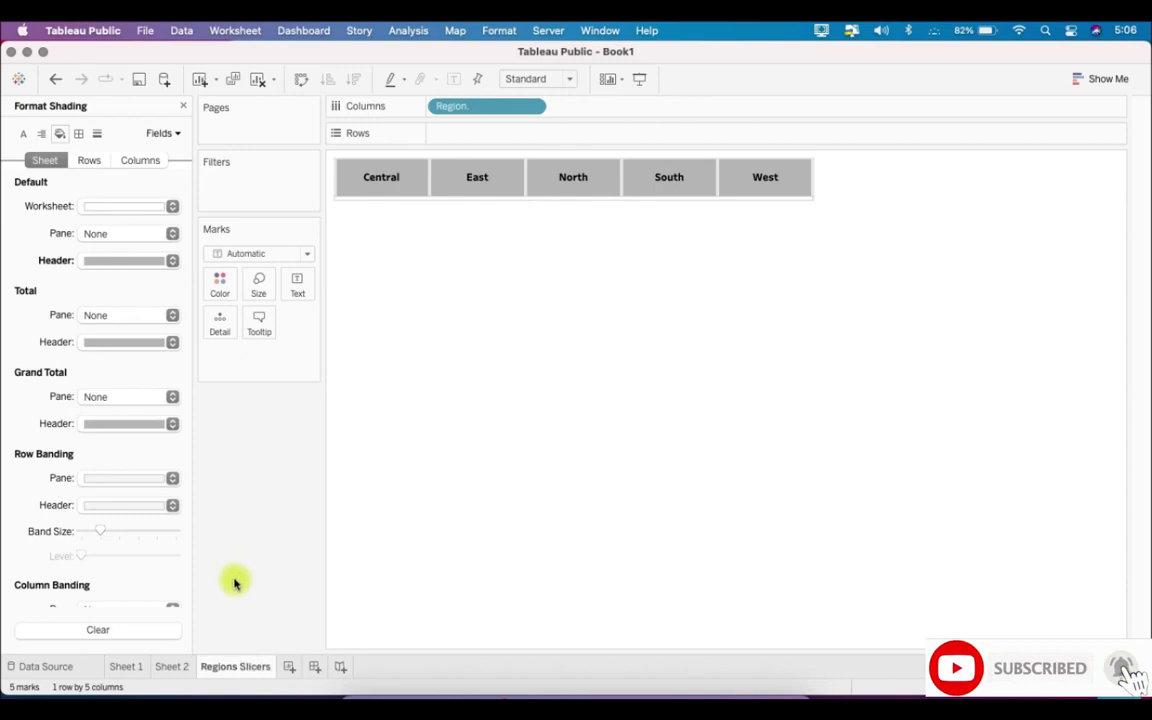
# - Create a new worksheet and filter Measure Names to Discount, Profit, Quantity and Sales
pyautogui.click(287, 666)
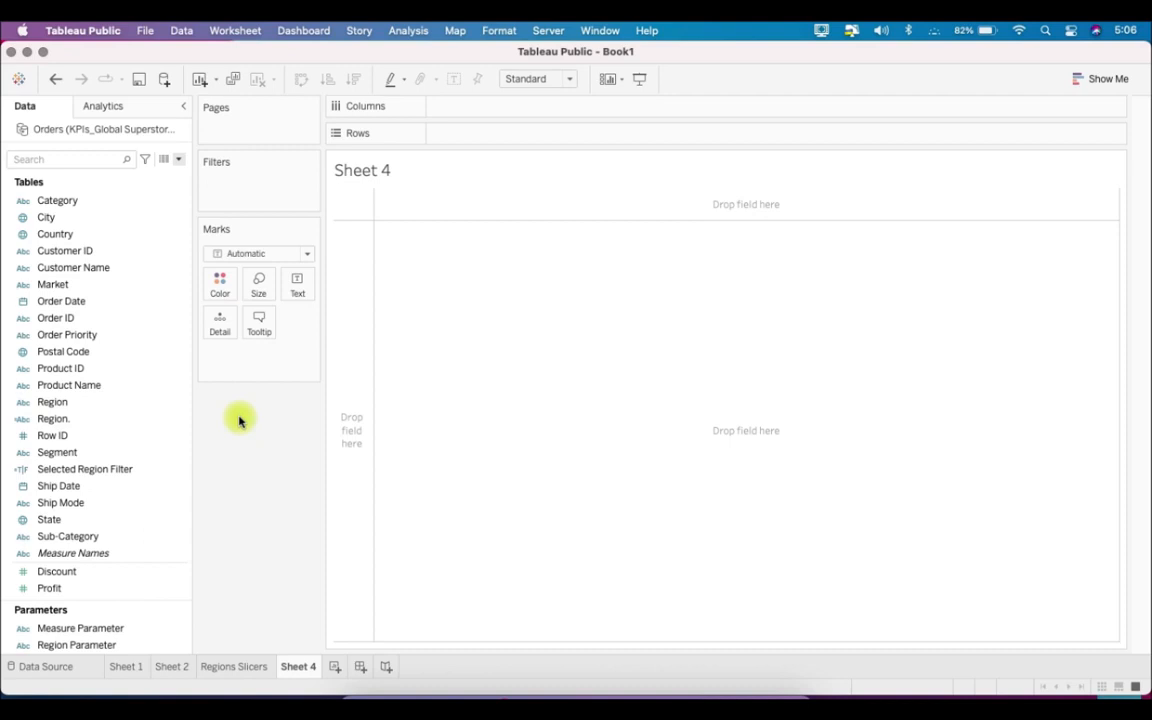
pyautogui.scroll(-5, 108, 504)
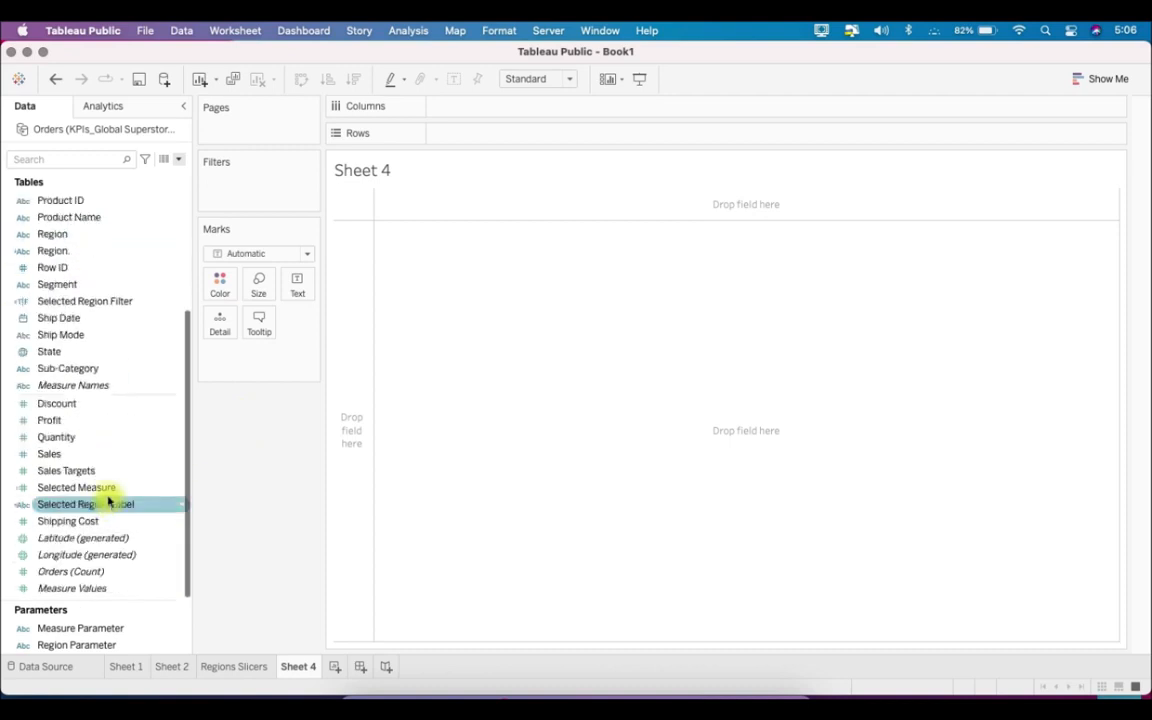
pyautogui.moveTo(95, 385); pyautogui.dragTo(227, 206)
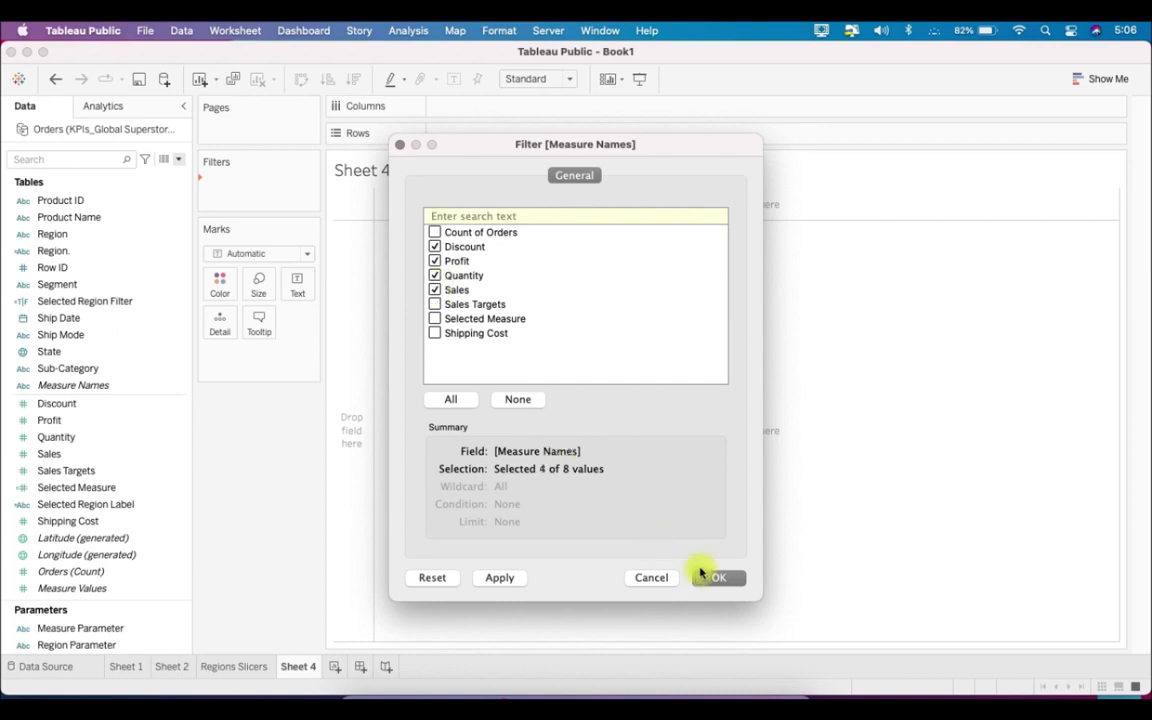
pyautogui.click(718, 578)
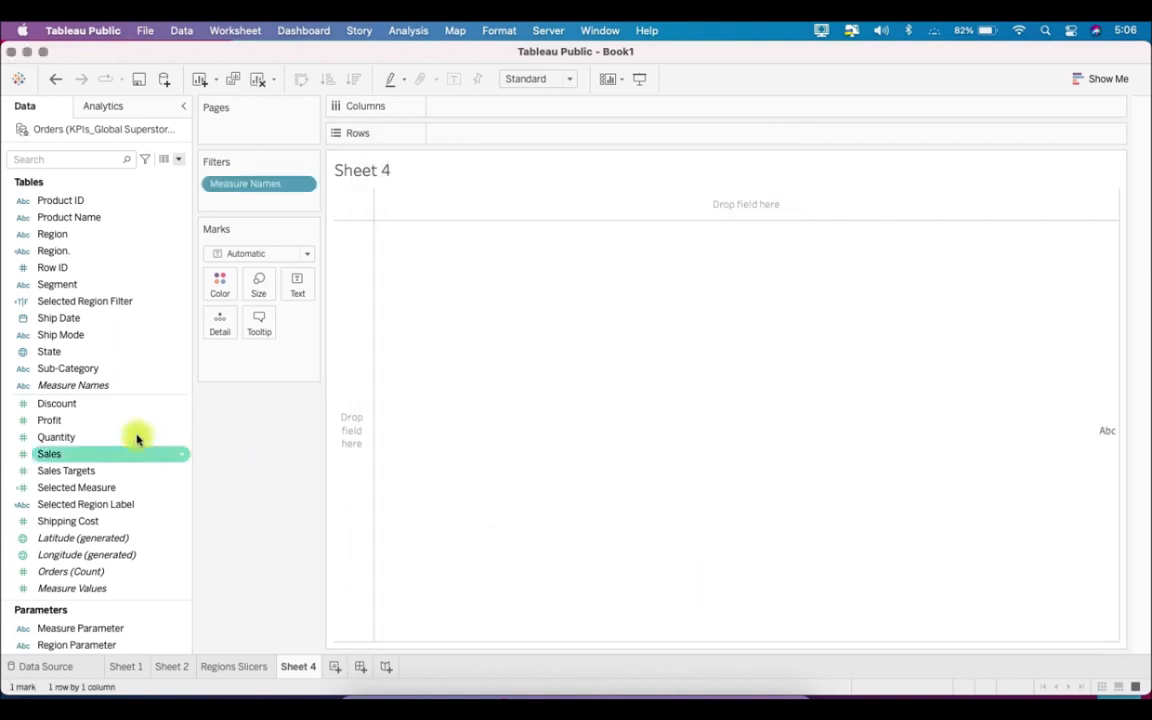
# - Place Measure Names on Columns and as the text label, with Measure Values as detail on the marks
pyautogui.moveTo(121, 386); pyautogui.dragTo(476, 113)
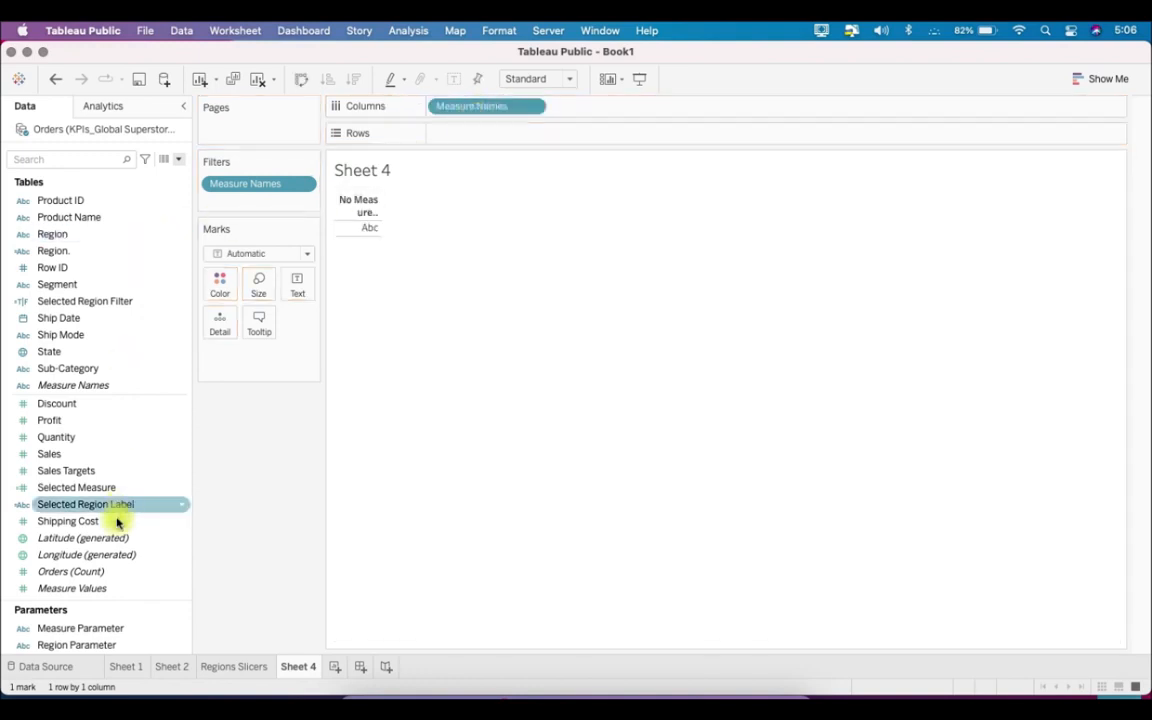
pyautogui.moveTo(93, 588); pyautogui.dragTo(230, 336)
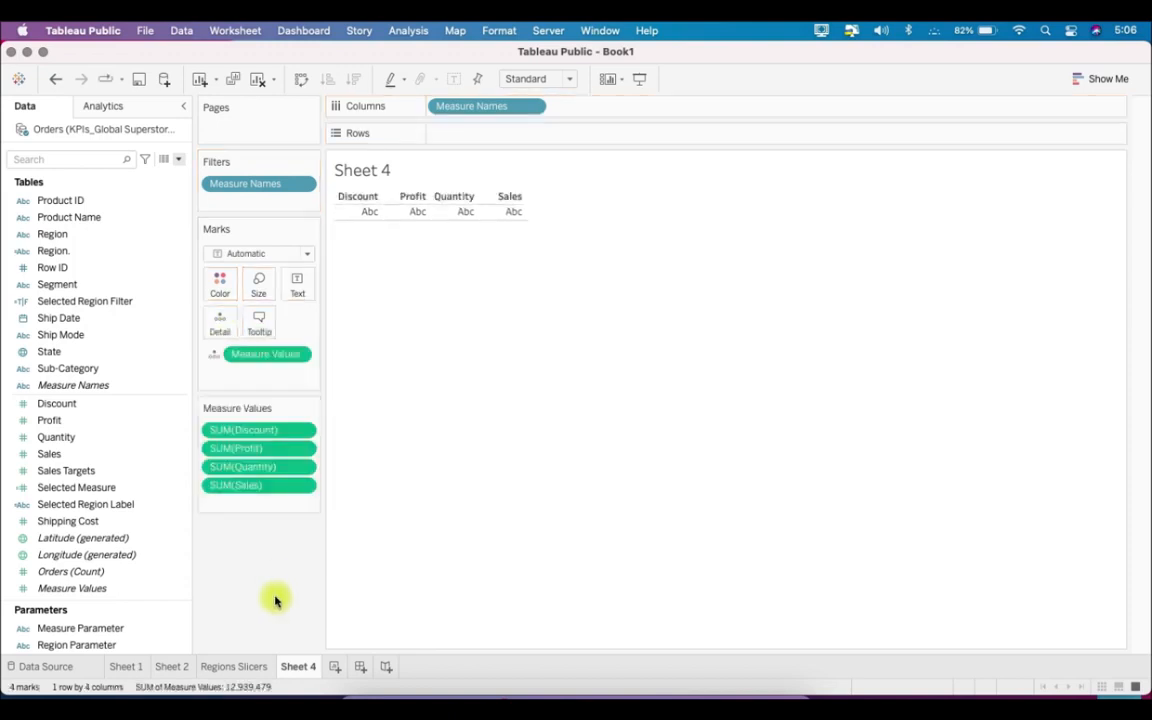
pyautogui.moveTo(110, 388); pyautogui.dragTo(309, 290)
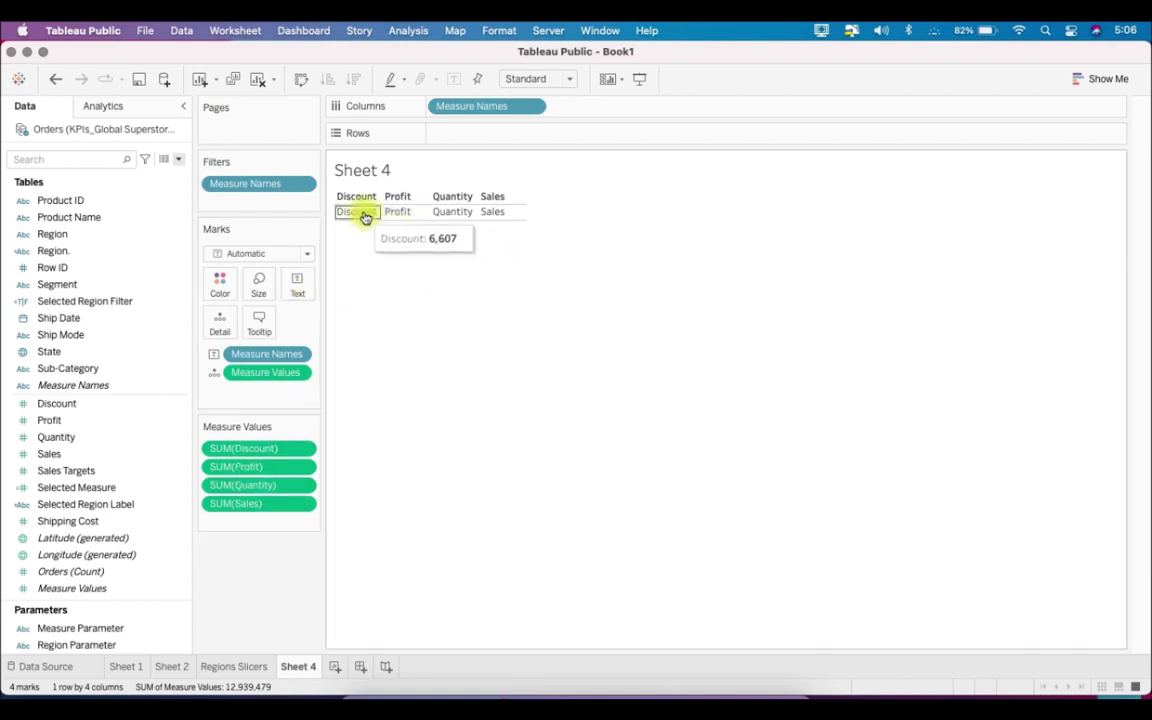
pyautogui.moveTo(357, 219)
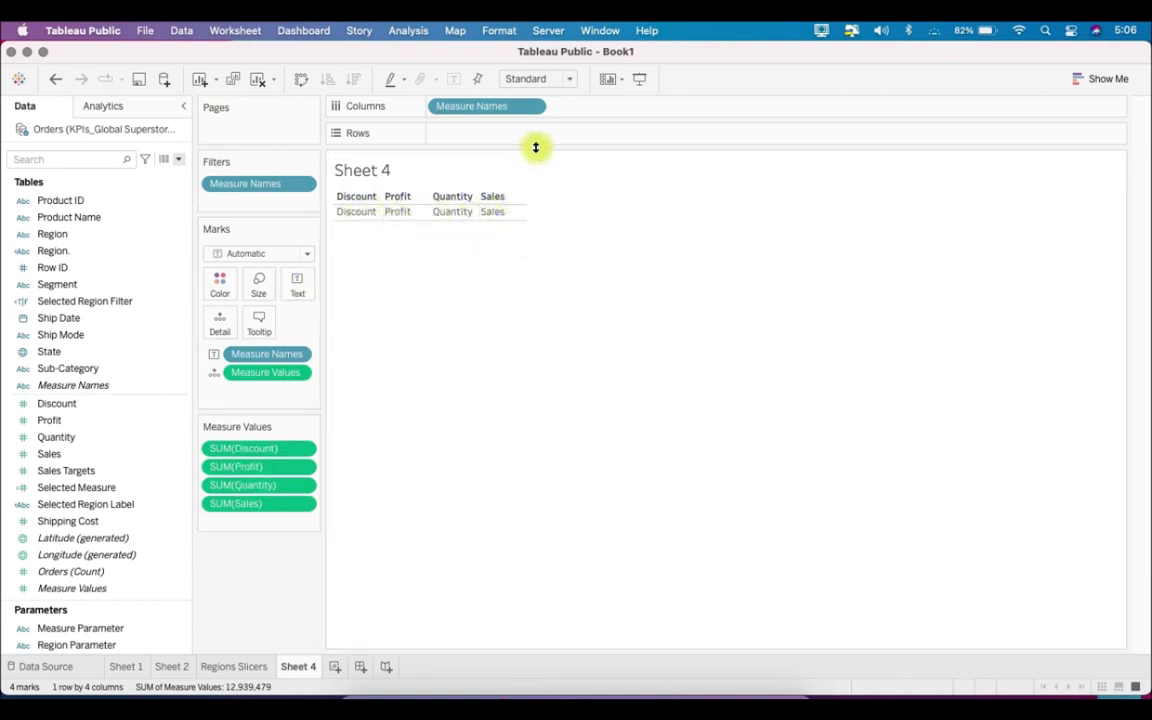
# - Hide the Measure Names headers and the sheet title, and enlarge the measure cells
pyautogui.rightClick(506, 110)
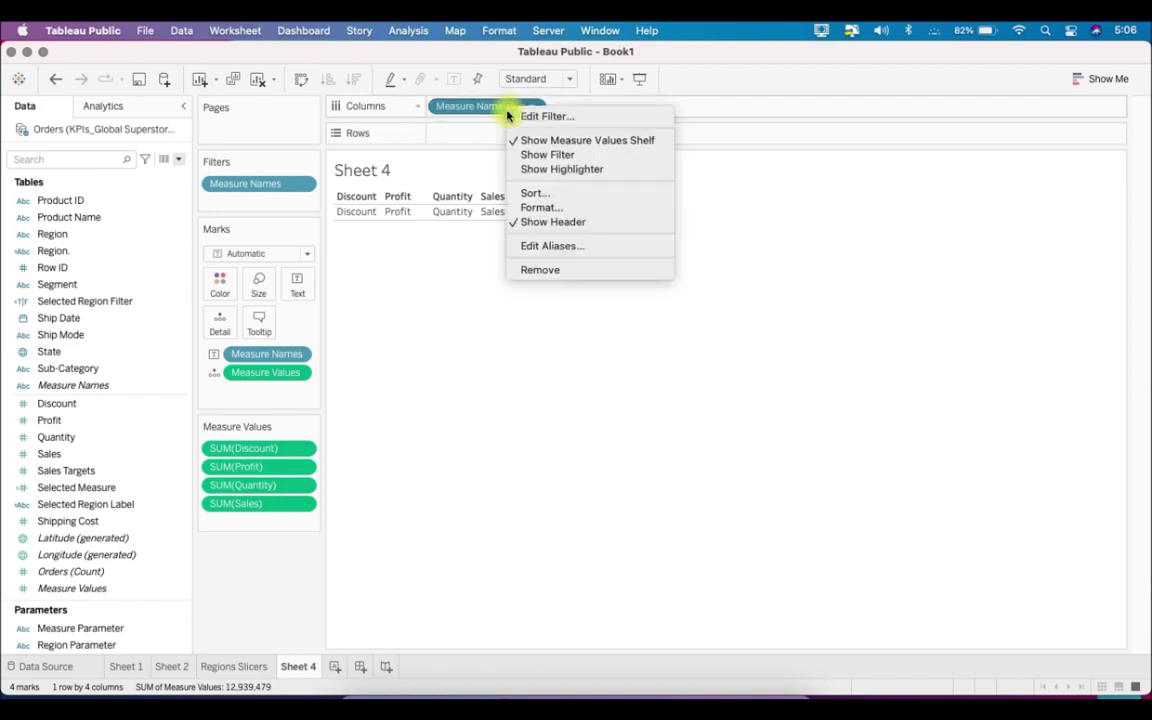
pyautogui.click(603, 222)
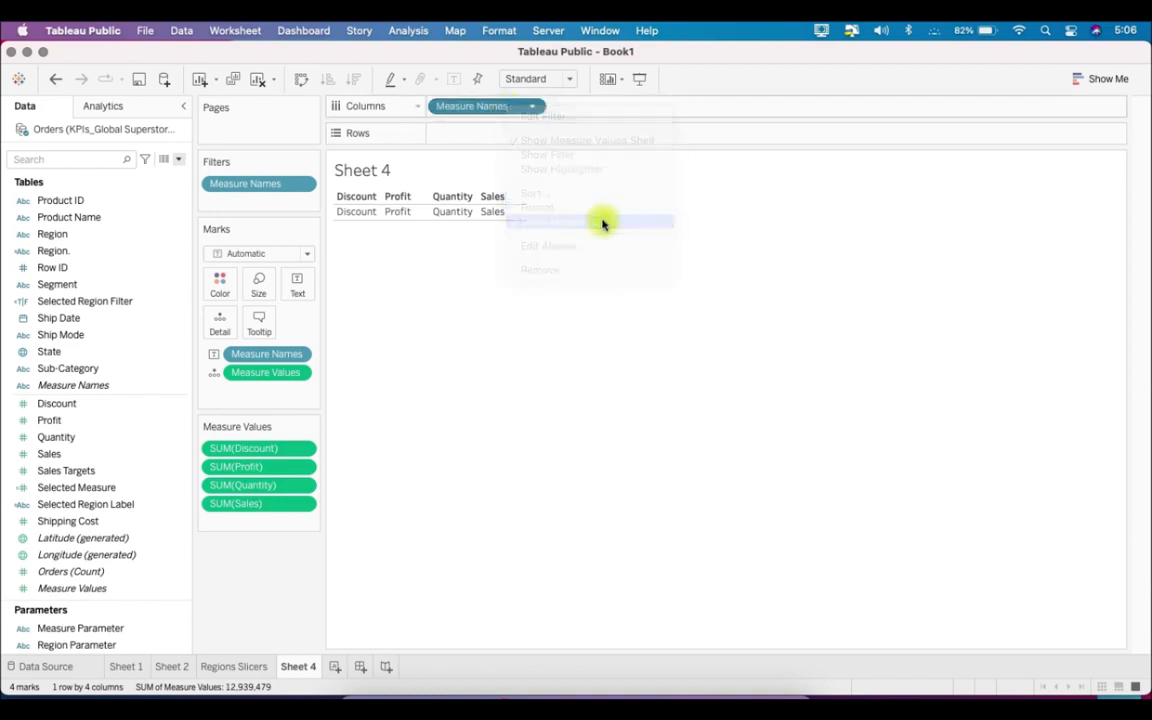
pyautogui.rightClick(375, 178)
pyautogui.click(392, 214)
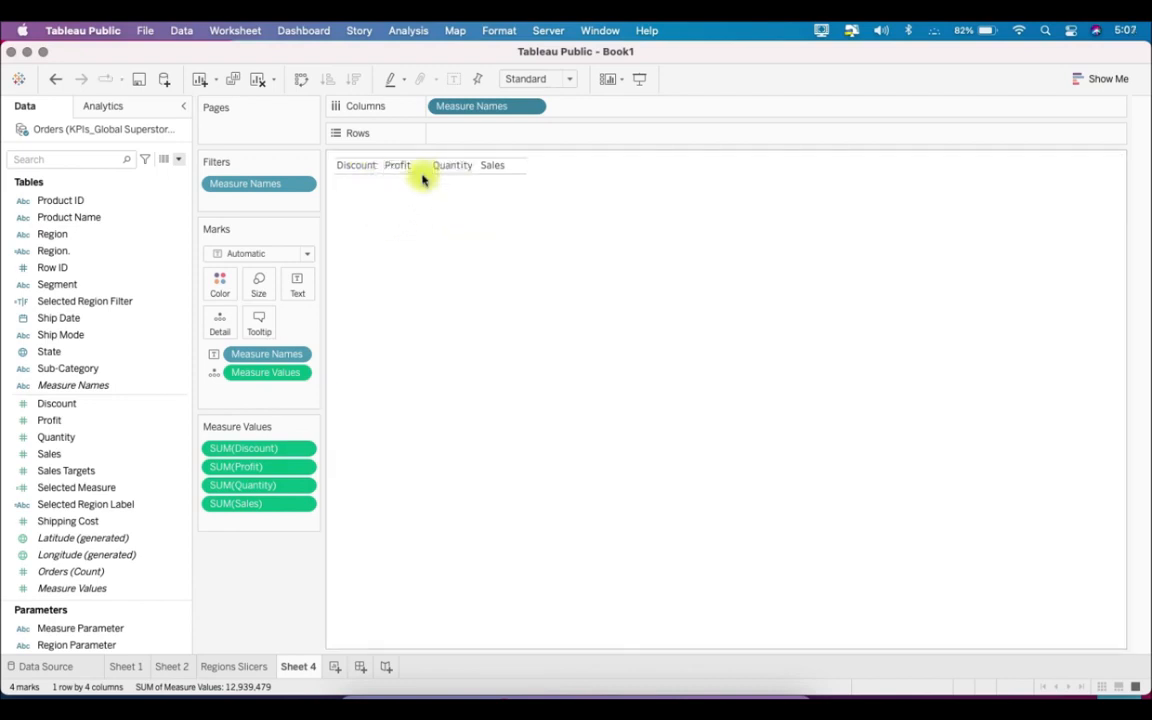
pyautogui.moveTo(421, 174); pyautogui.dragTo(423, 204)
# - Set the measure slicer worksheet's font to Tableau Bold at 10 pt
pyautogui.click(497, 30)
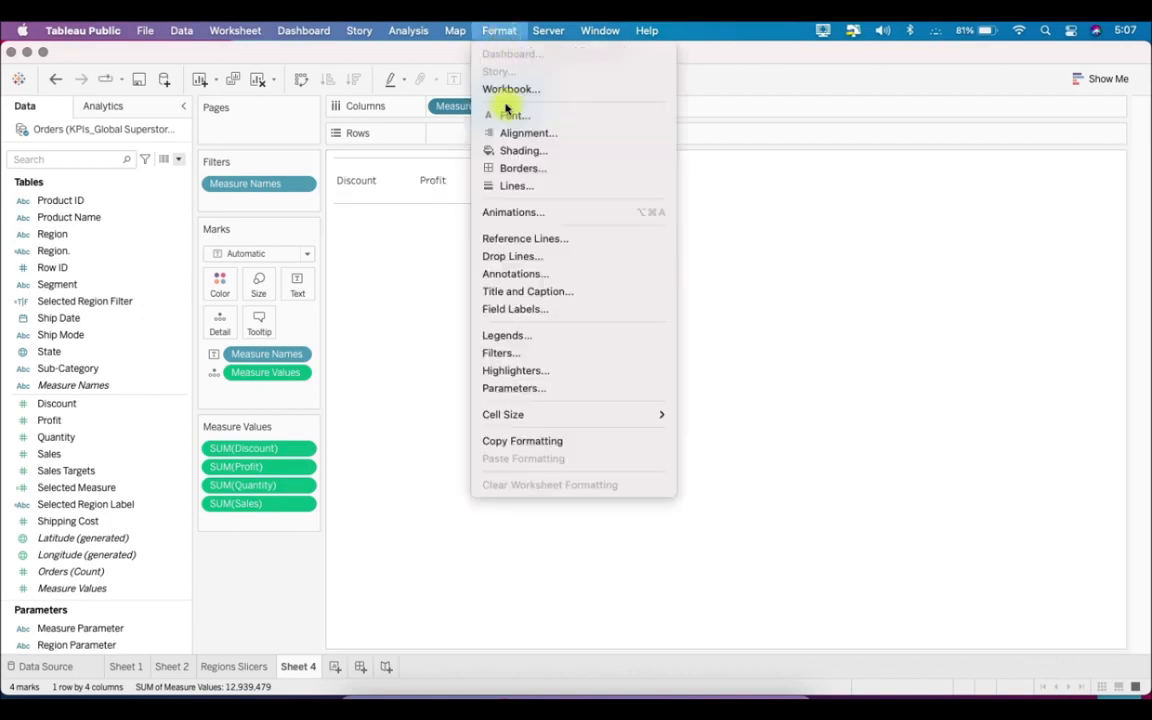
pyautogui.click(521, 116)
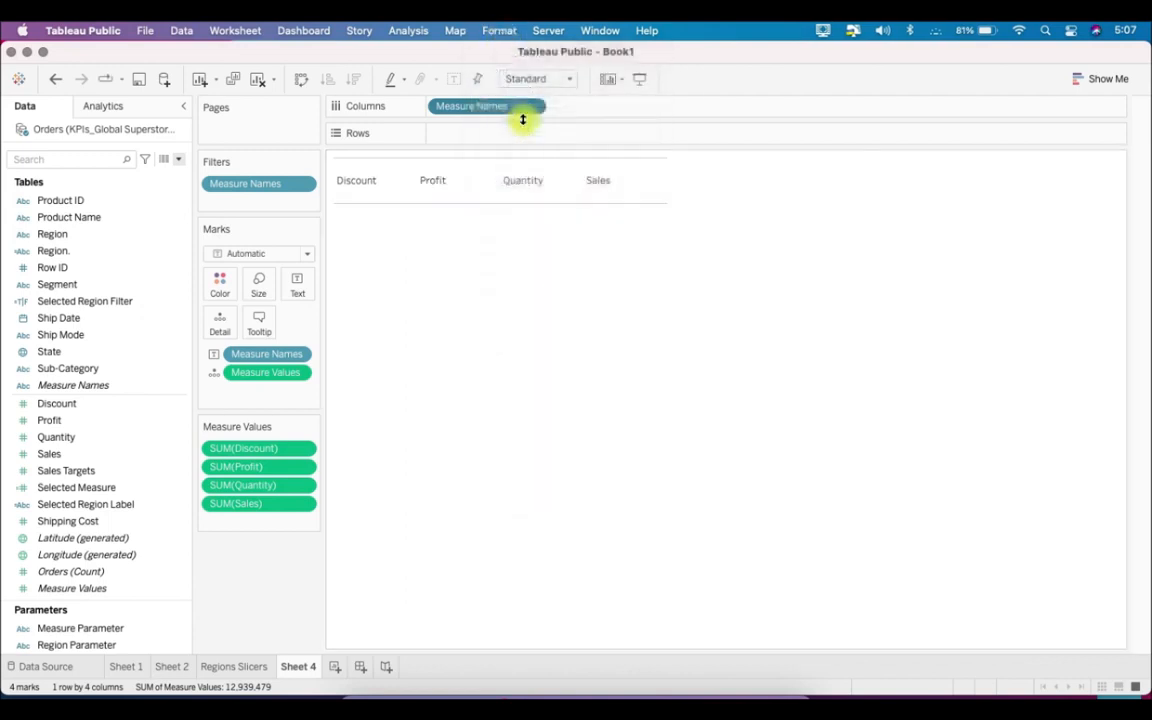
pyautogui.click(149, 209)
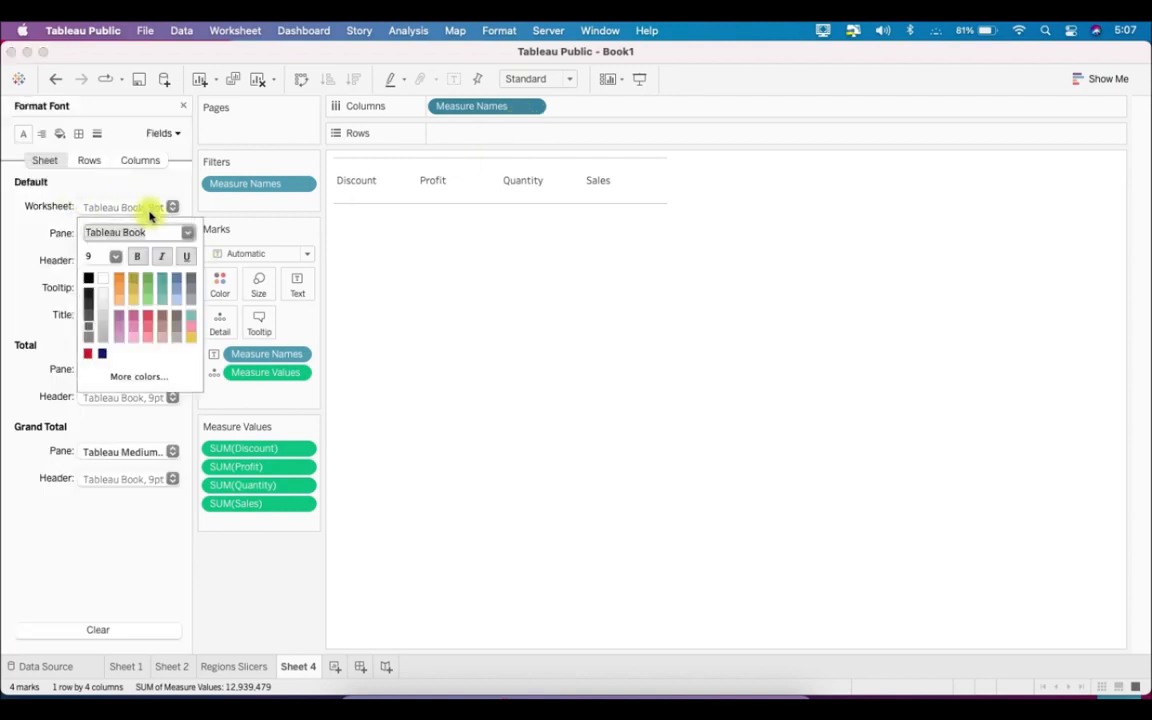
pyautogui.click(118, 260)
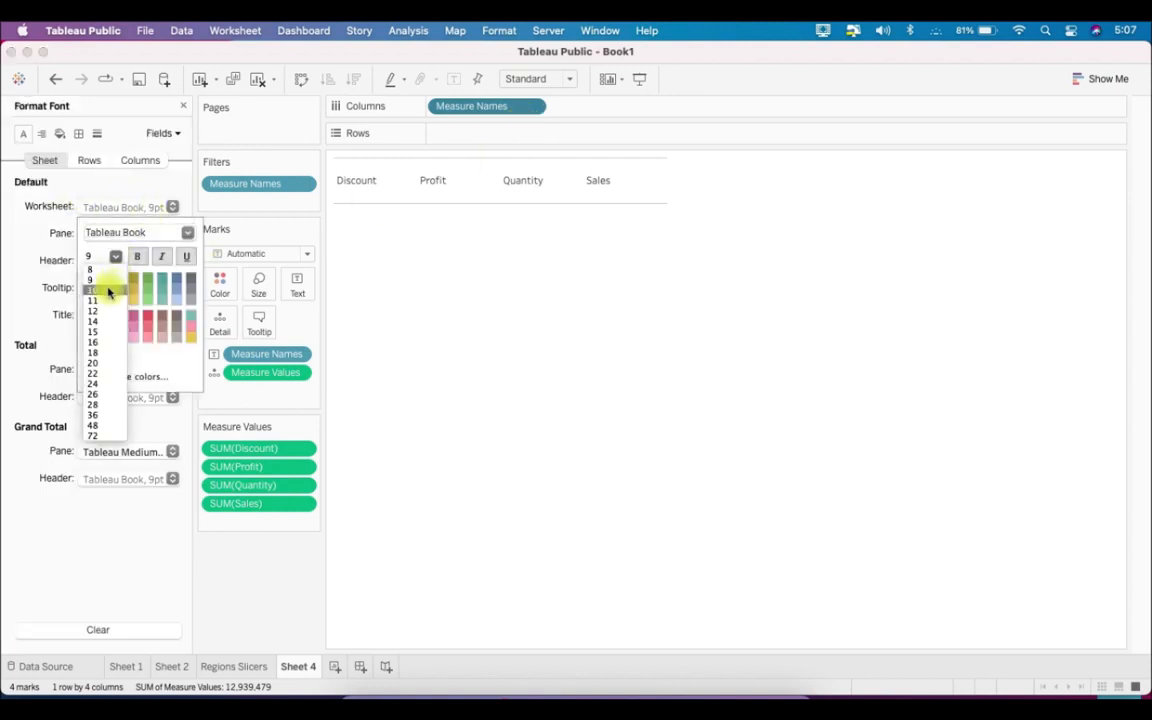
pyautogui.click(109, 291)
pyautogui.click(190, 236)
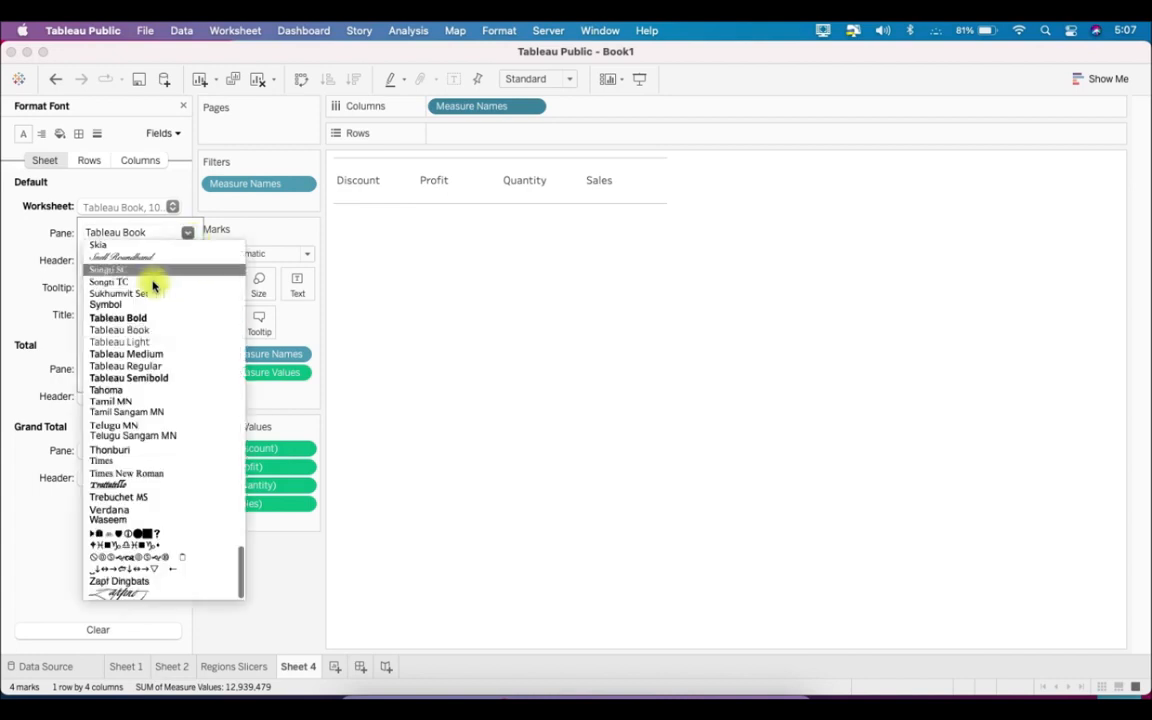
pyautogui.click(140, 319)
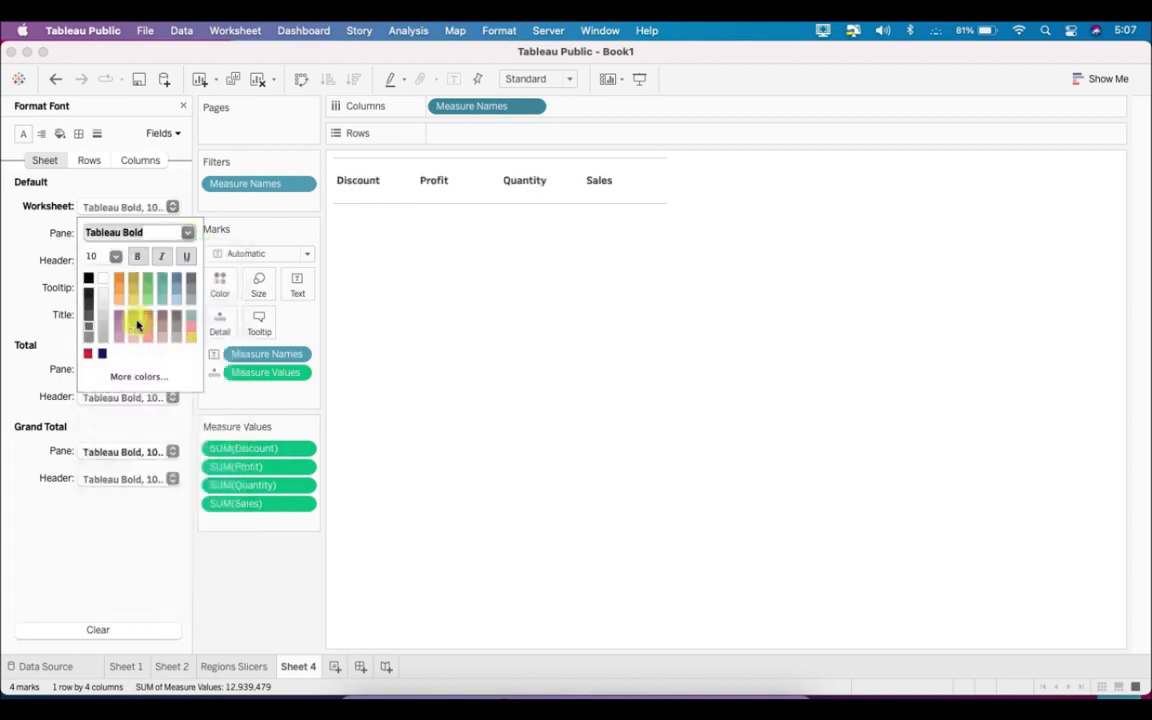
# - Centre the measure labels in their cells horizontally and vertically through the pane alignment
pyautogui.click(42, 135)
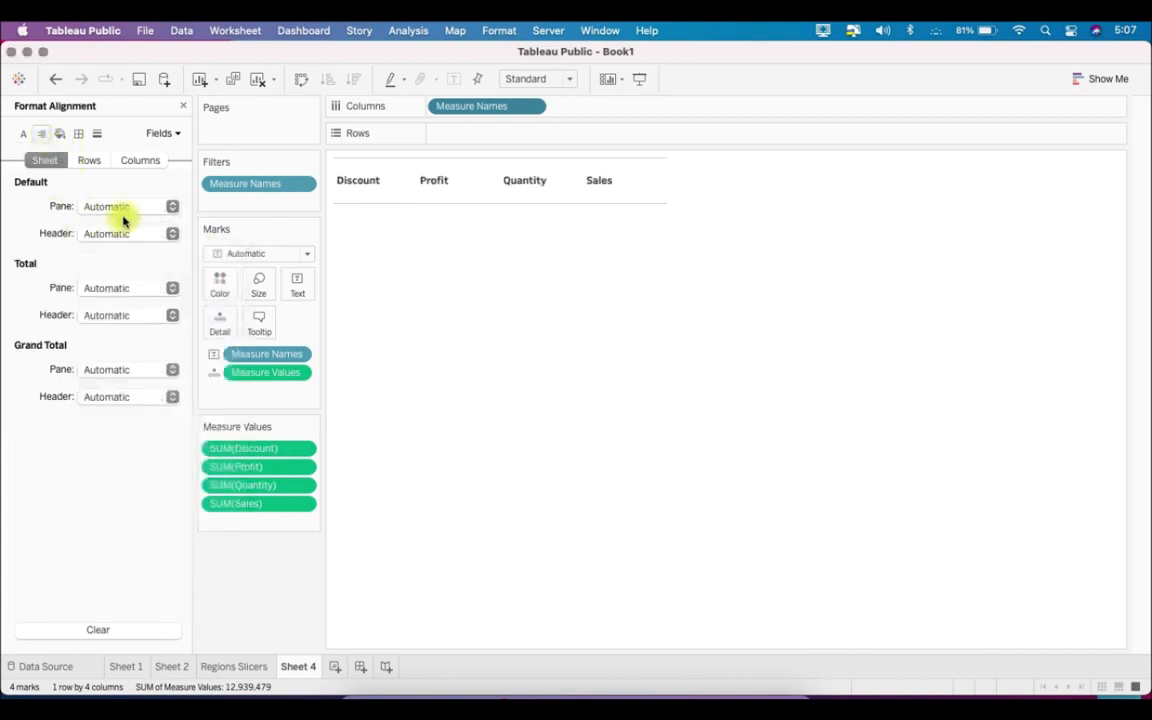
pyautogui.click(124, 210)
pyautogui.click(124, 282)
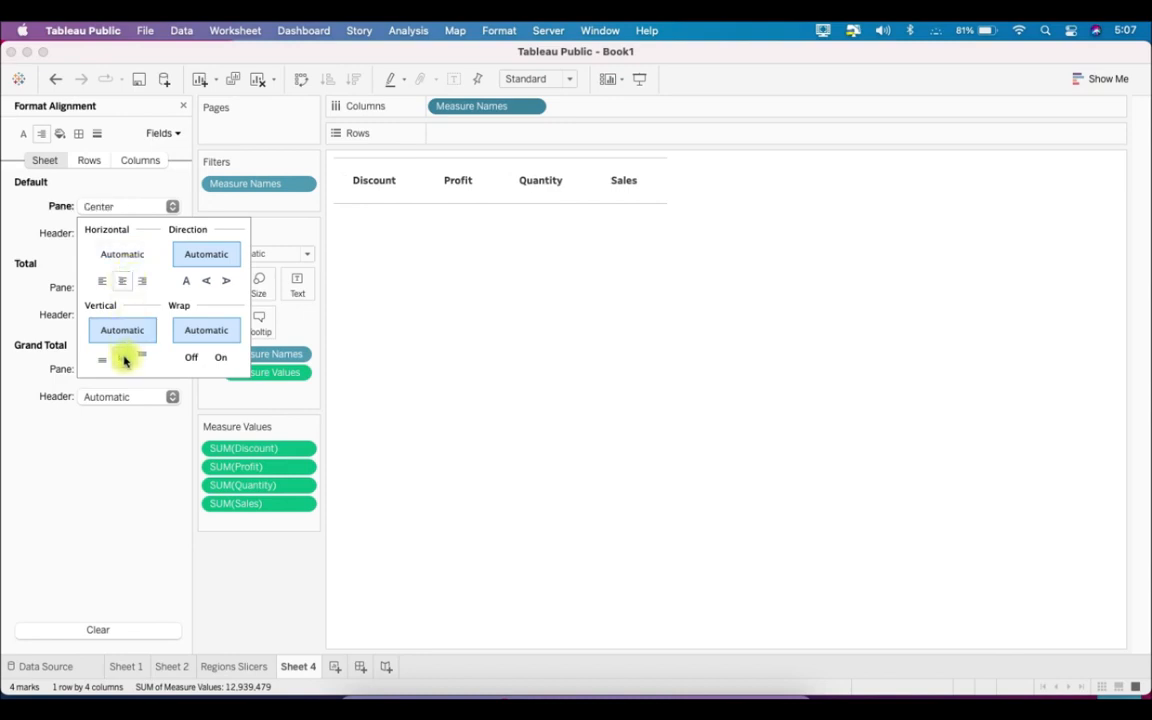
pyautogui.click(123, 358)
pyautogui.click(31, 228)
# - Add a solid border around the measure cells and a thick solid column divider for the pane
pyautogui.click(79, 133)
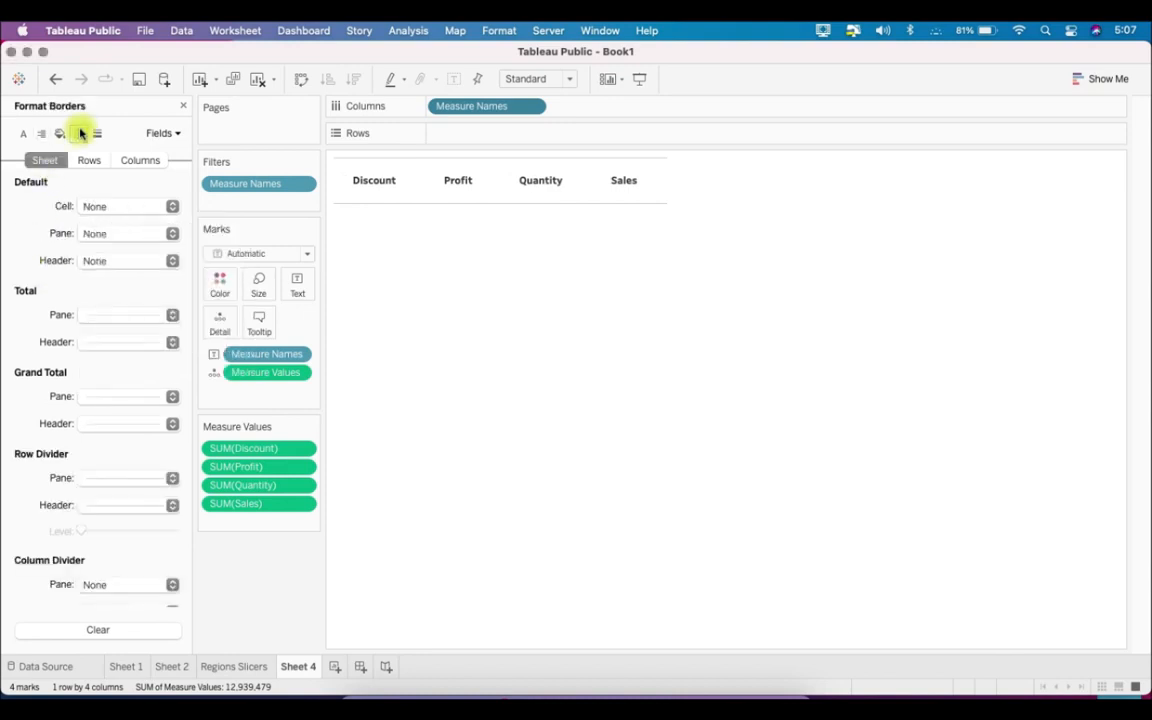
pyautogui.click(110, 207)
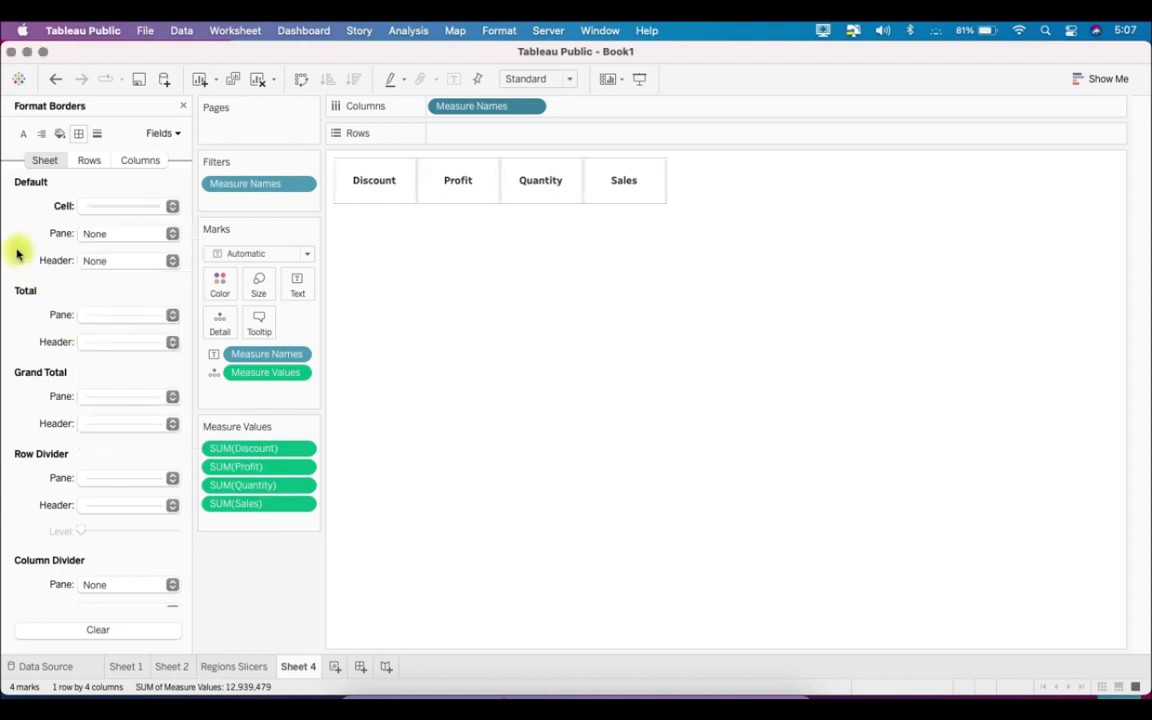
pyautogui.click(97, 235)
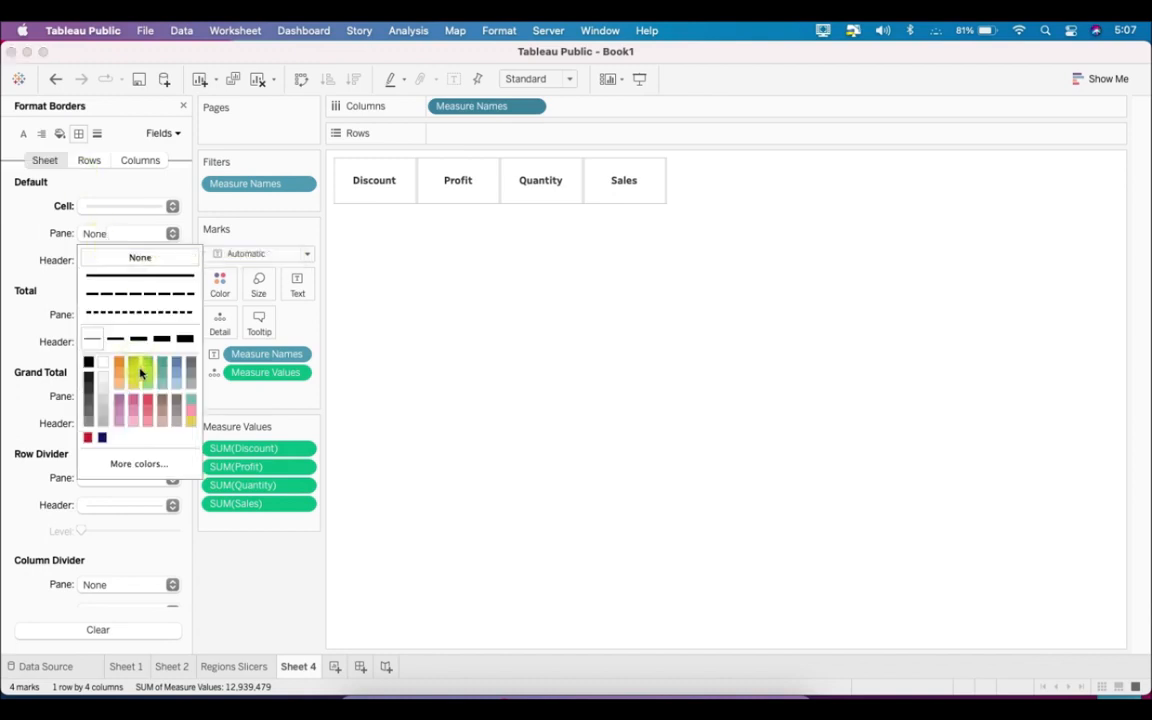
pyautogui.click(138, 159)
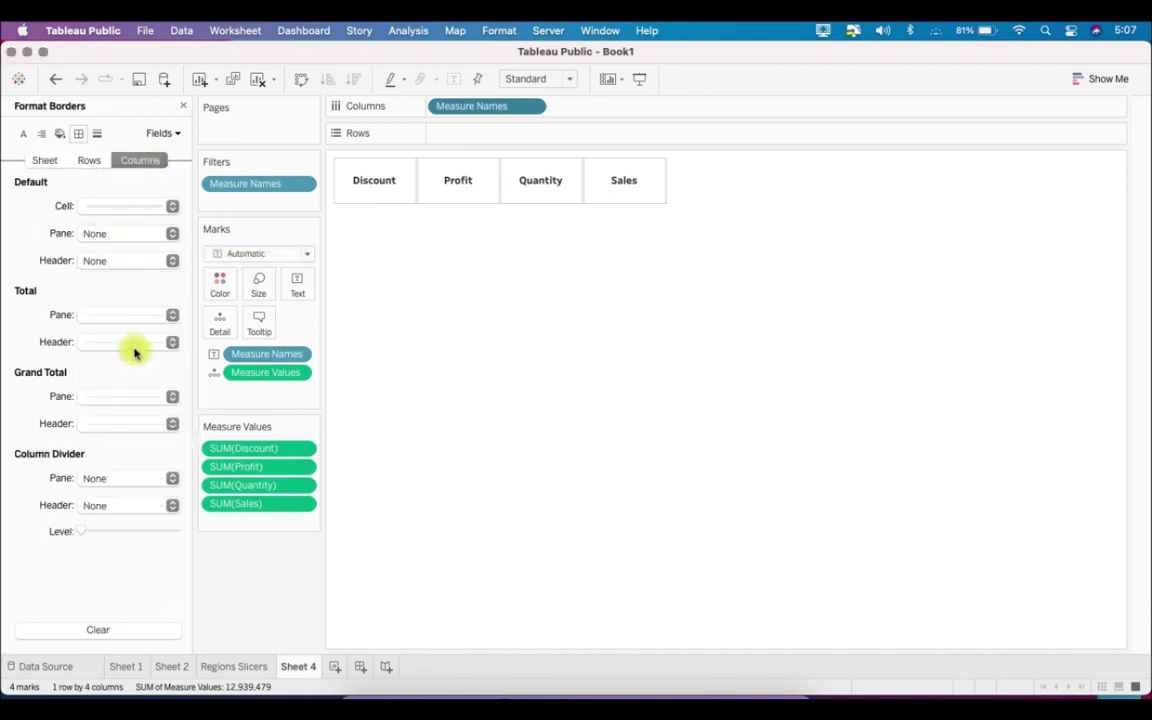
pyautogui.click(136, 480)
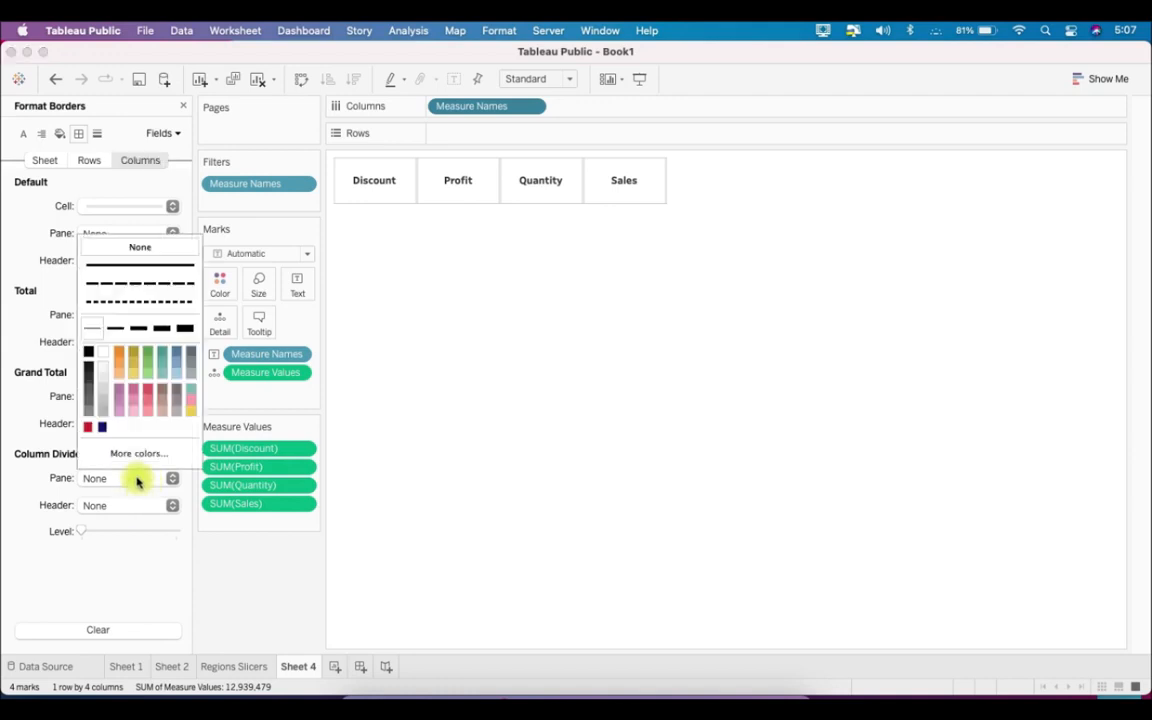
pyautogui.click(161, 335)
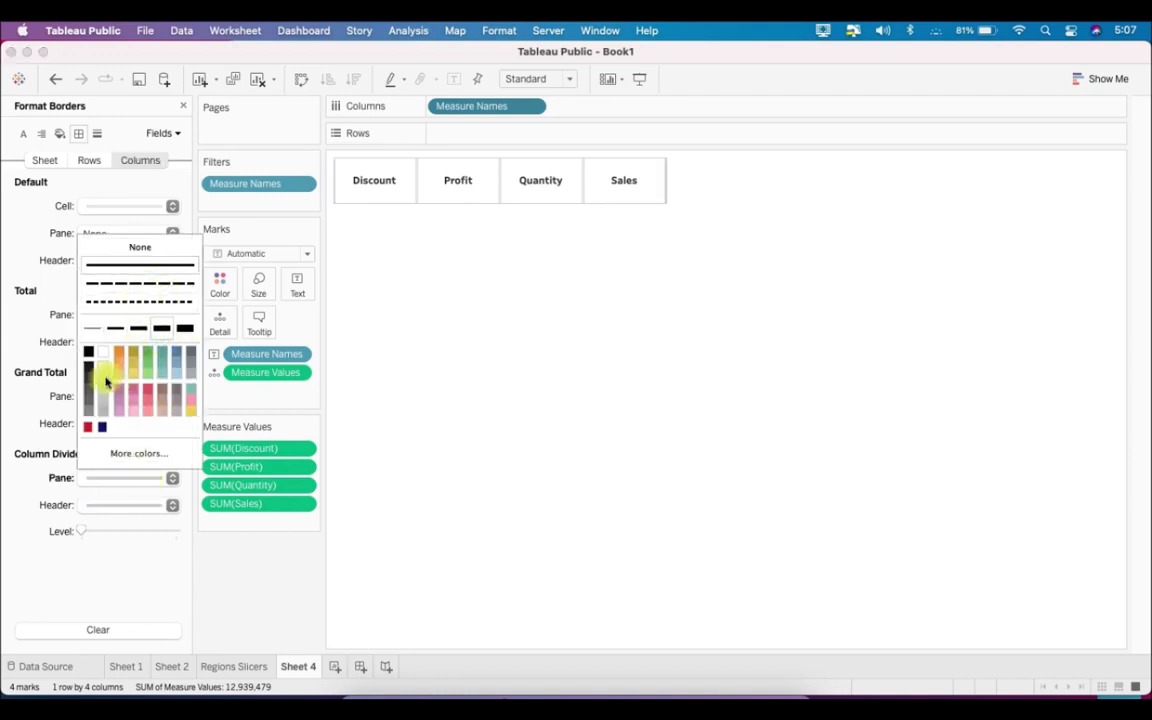
pyautogui.click(8, 360)
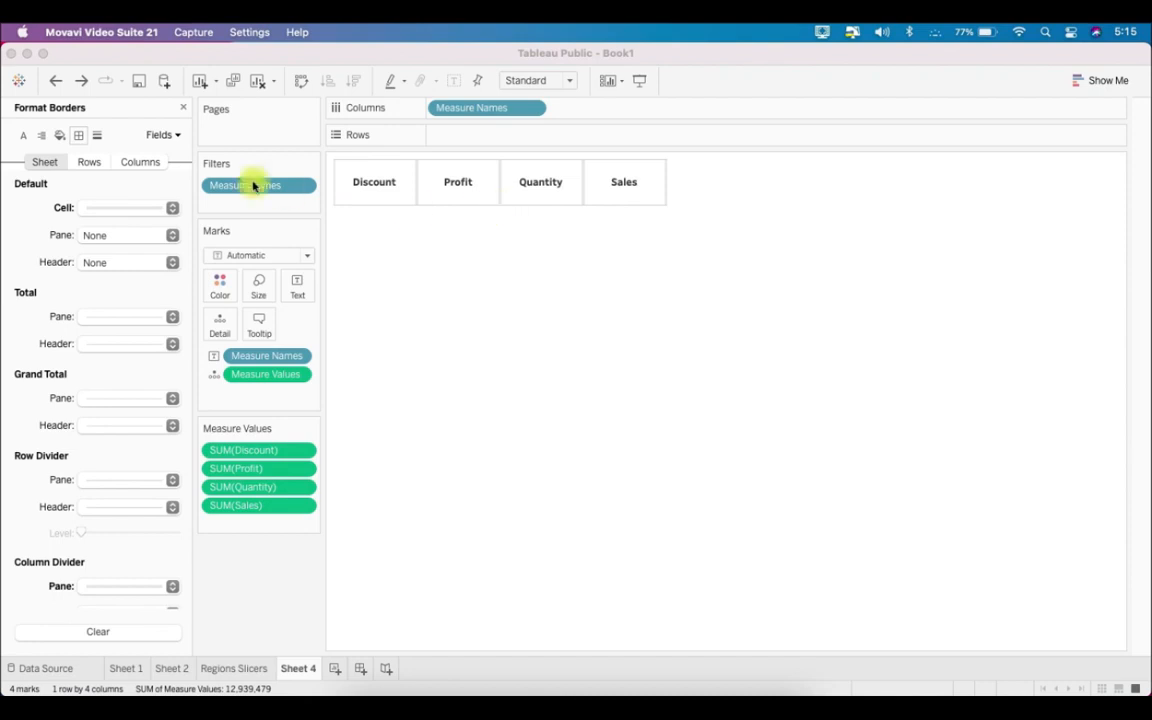
# - Shade the pane behind the measure labels grey so the cells look like buttons
pyautogui.click(61, 141)
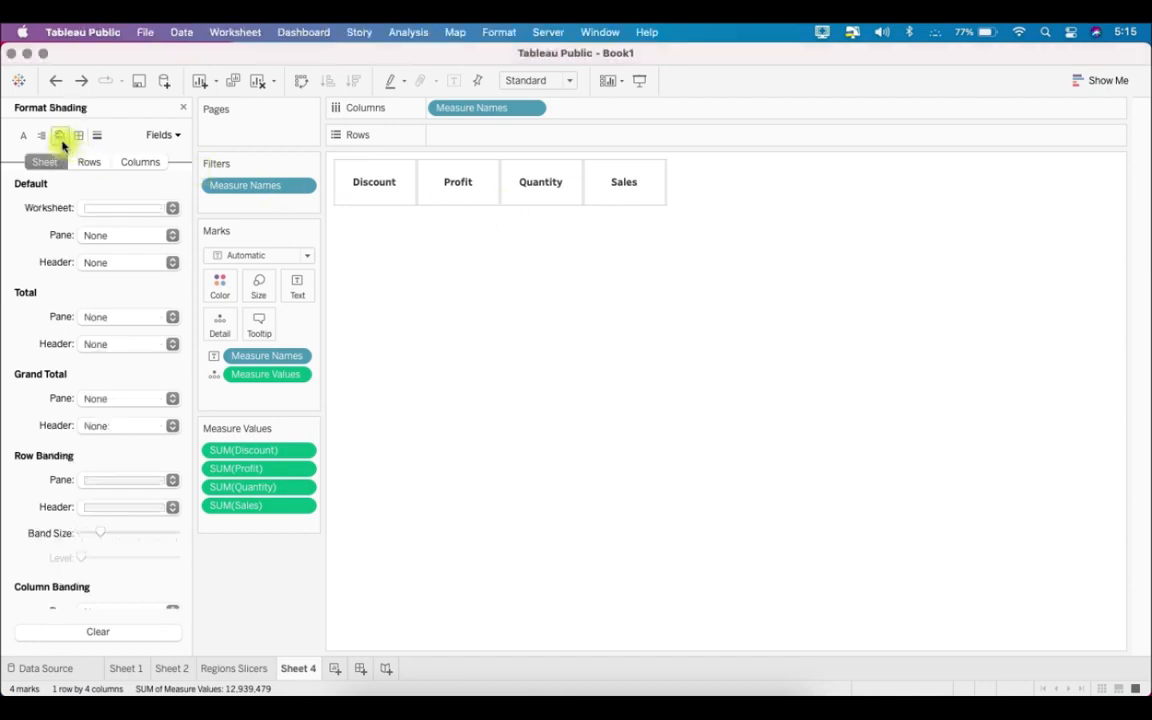
pyautogui.click(128, 235)
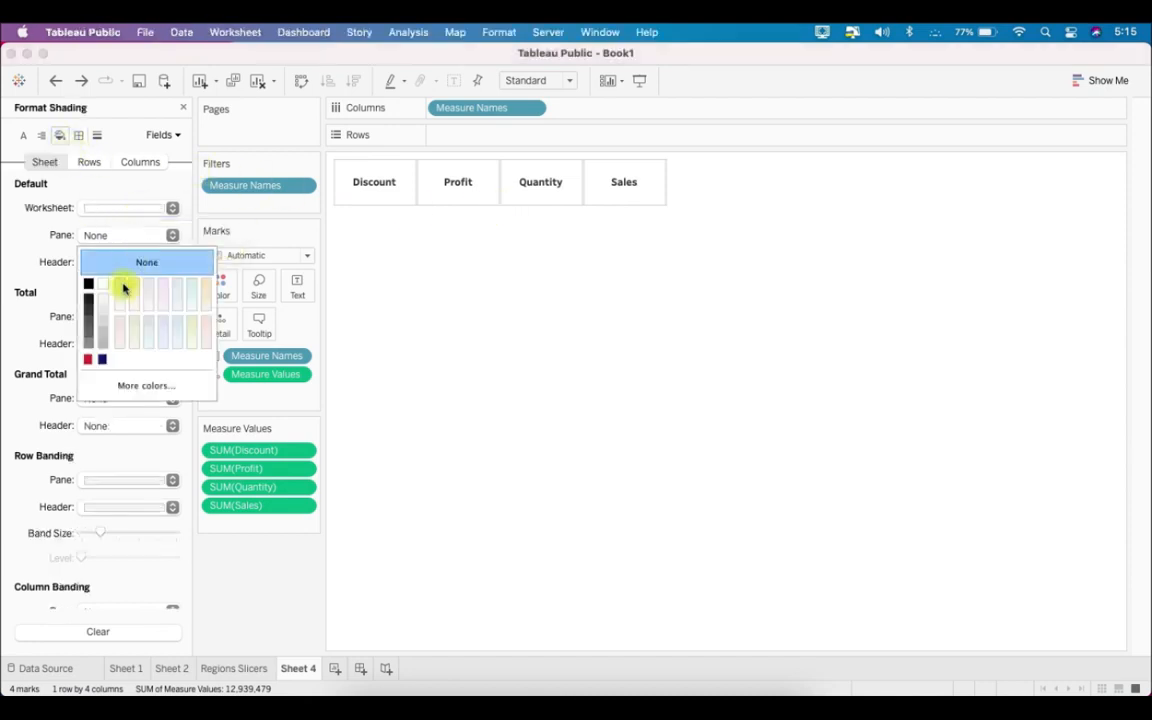
pyautogui.click(103, 347)
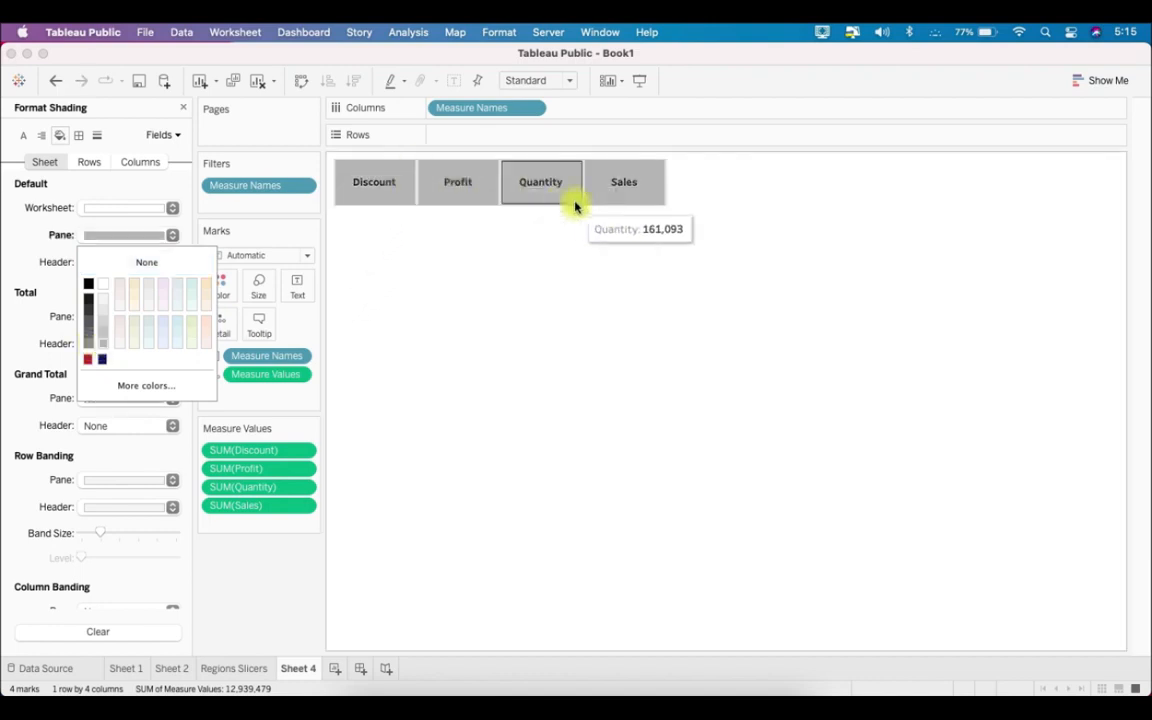
# - Set the measure cells' border to a thick solid white line
pyautogui.click(79, 137)
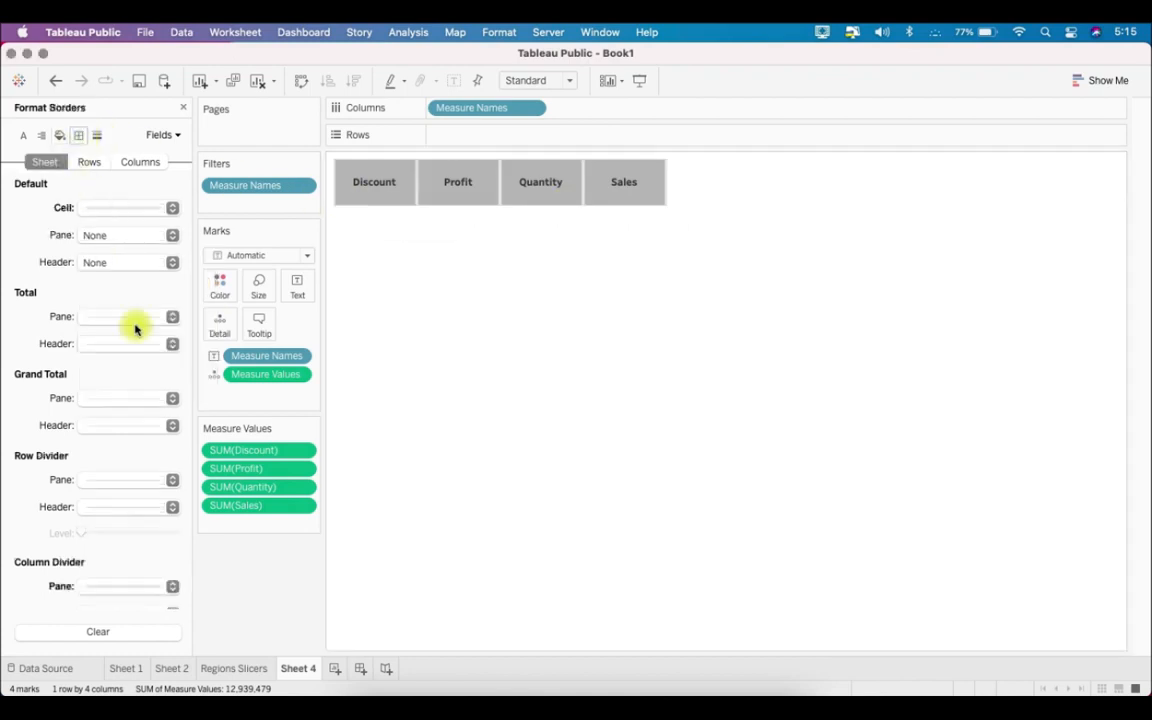
pyautogui.click(127, 207)
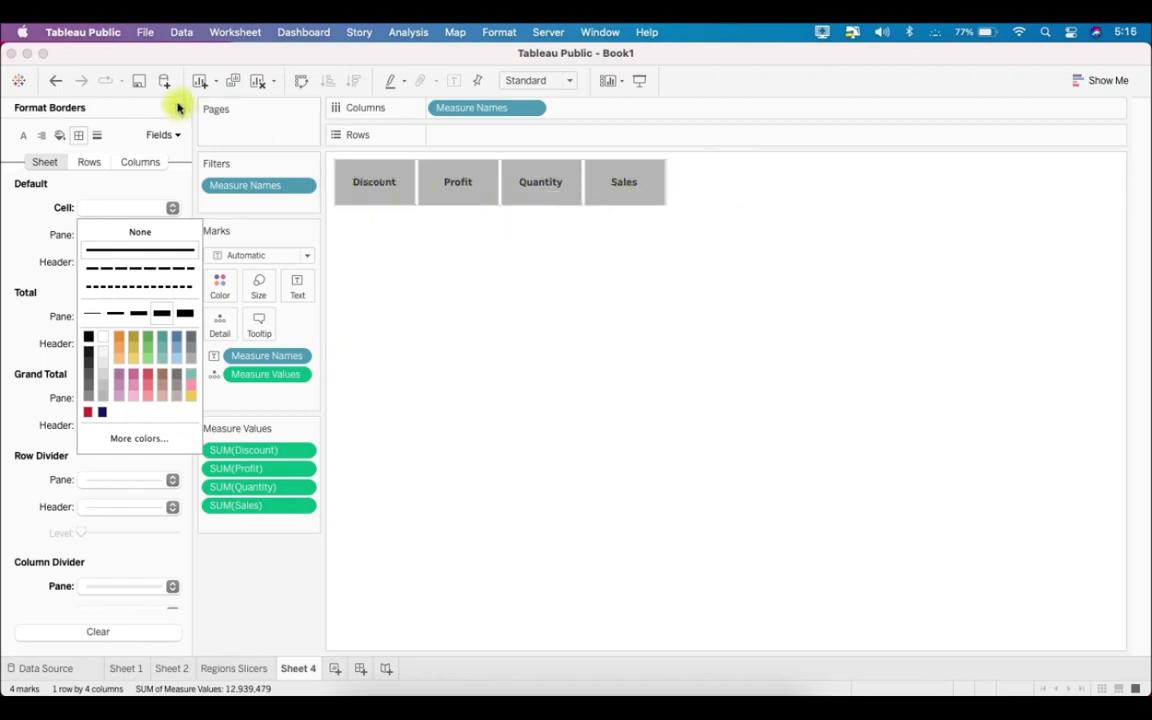
pyautogui.click(410, 266)
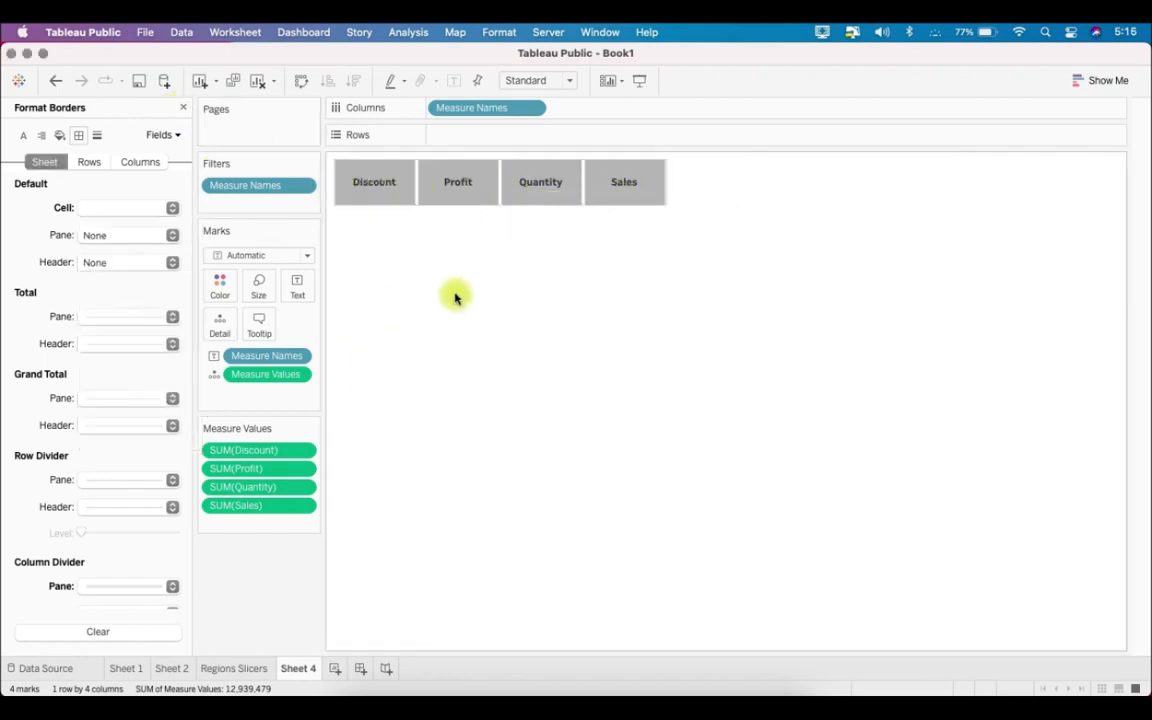
# - Rename Sheet 4 as Measure Slicers
pyautogui.rightClick(303, 672)
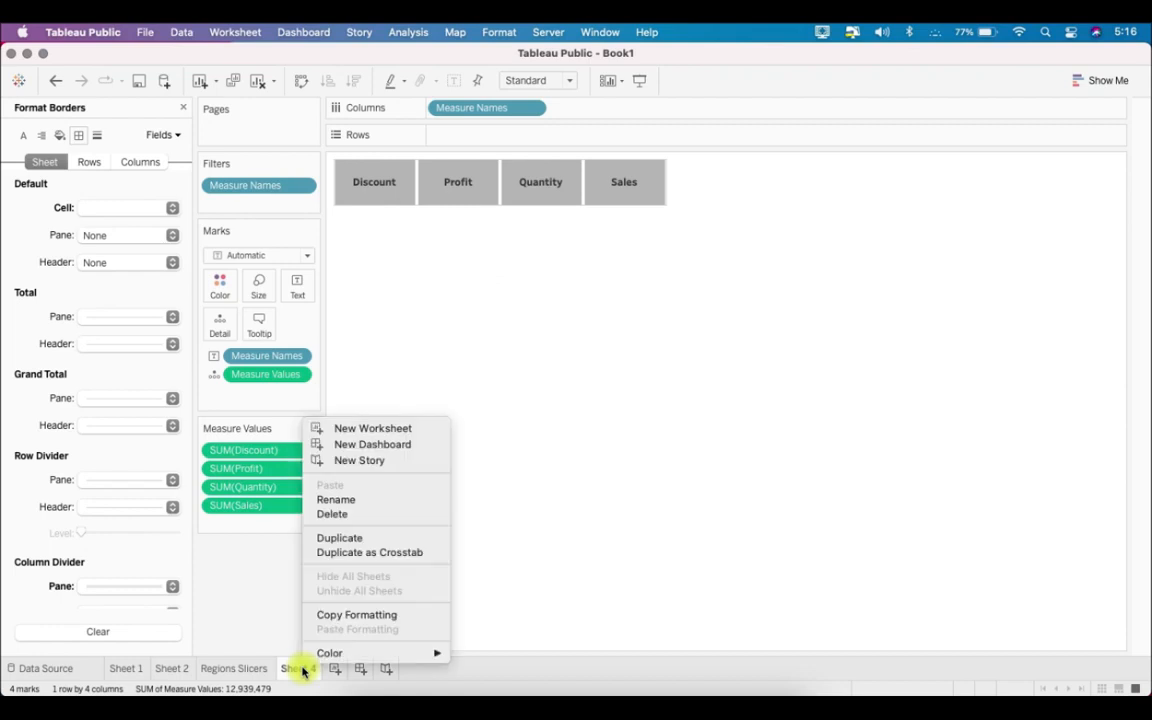
pyautogui.click(356, 499)
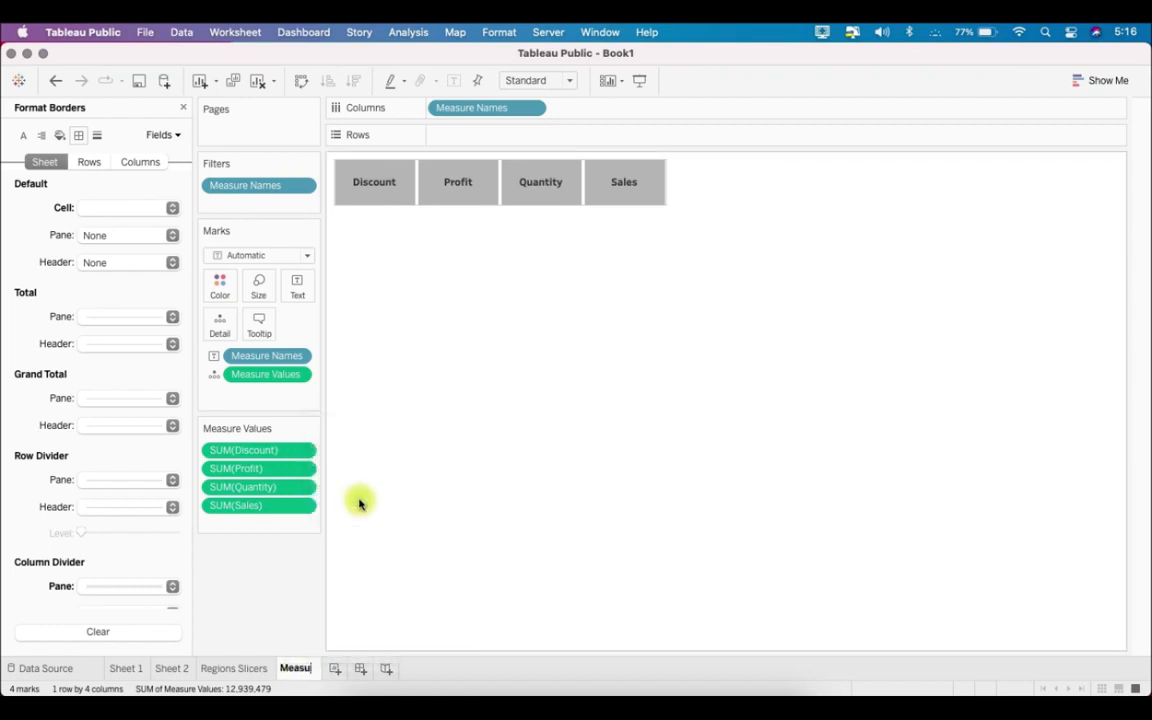
pyautogui.write('Measure Slicers')
# - Rename Sheet 2, which holds the bar chart, as Main Chart
pyautogui.click(176, 670)
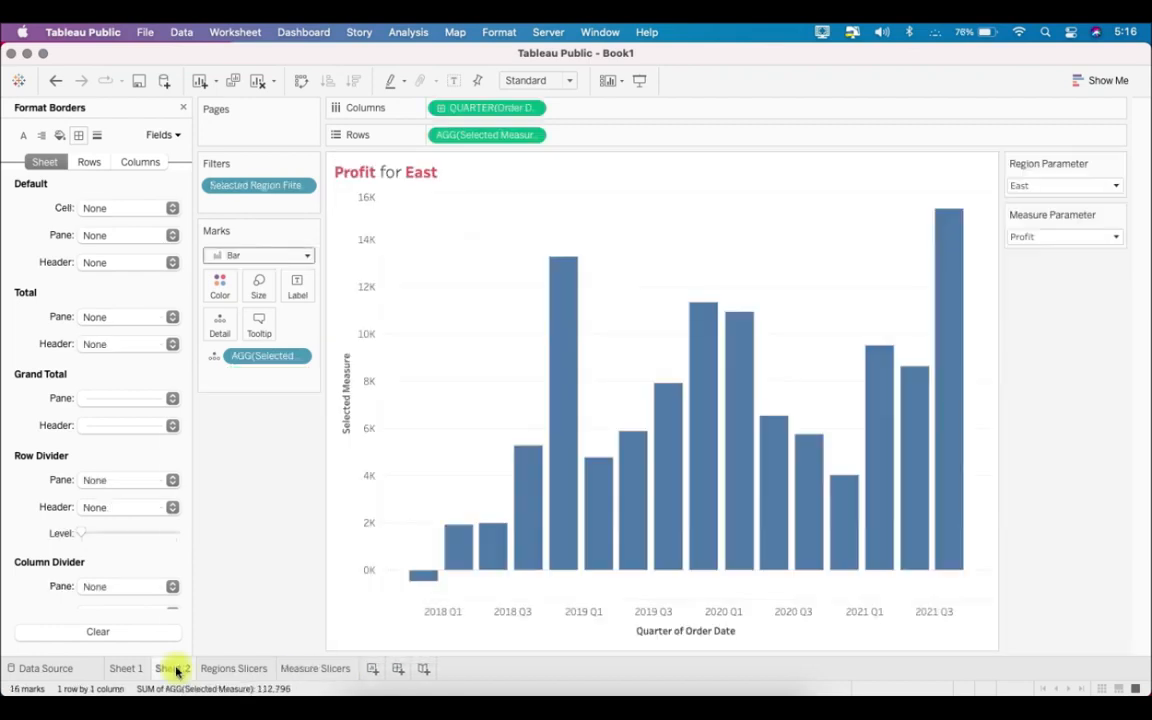
pyautogui.rightClick(176, 670)
pyautogui.click(267, 499)
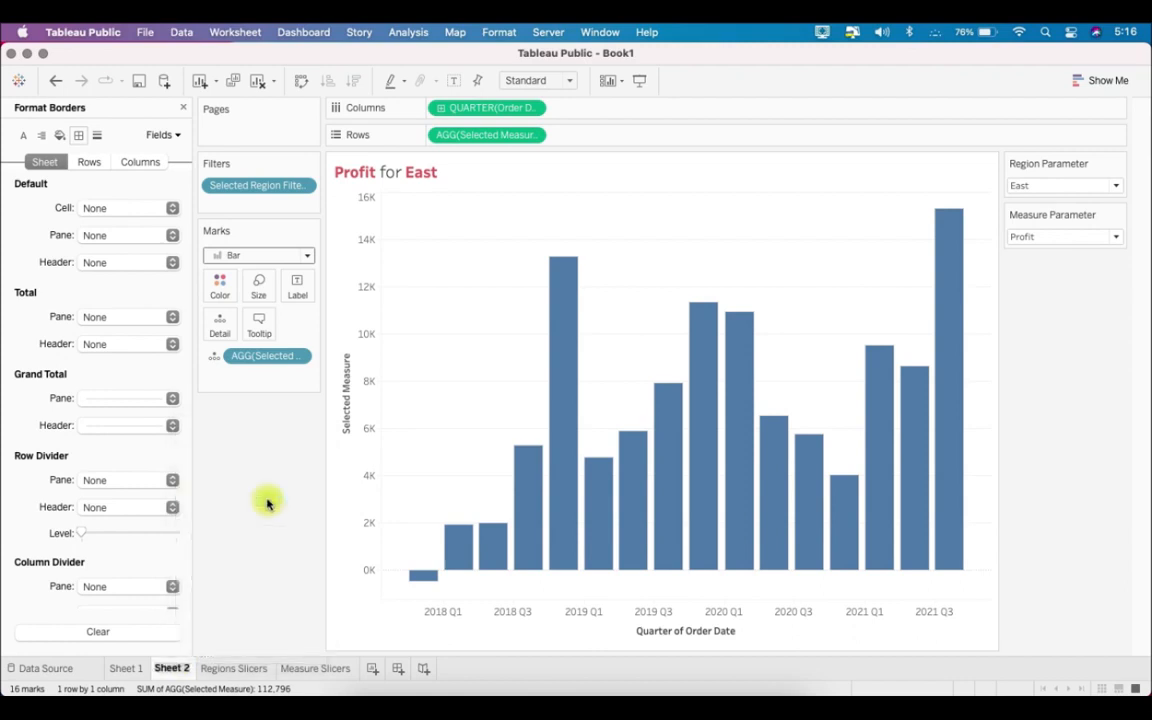
pyautogui.write('Main Chart')
pyautogui.press('Return')
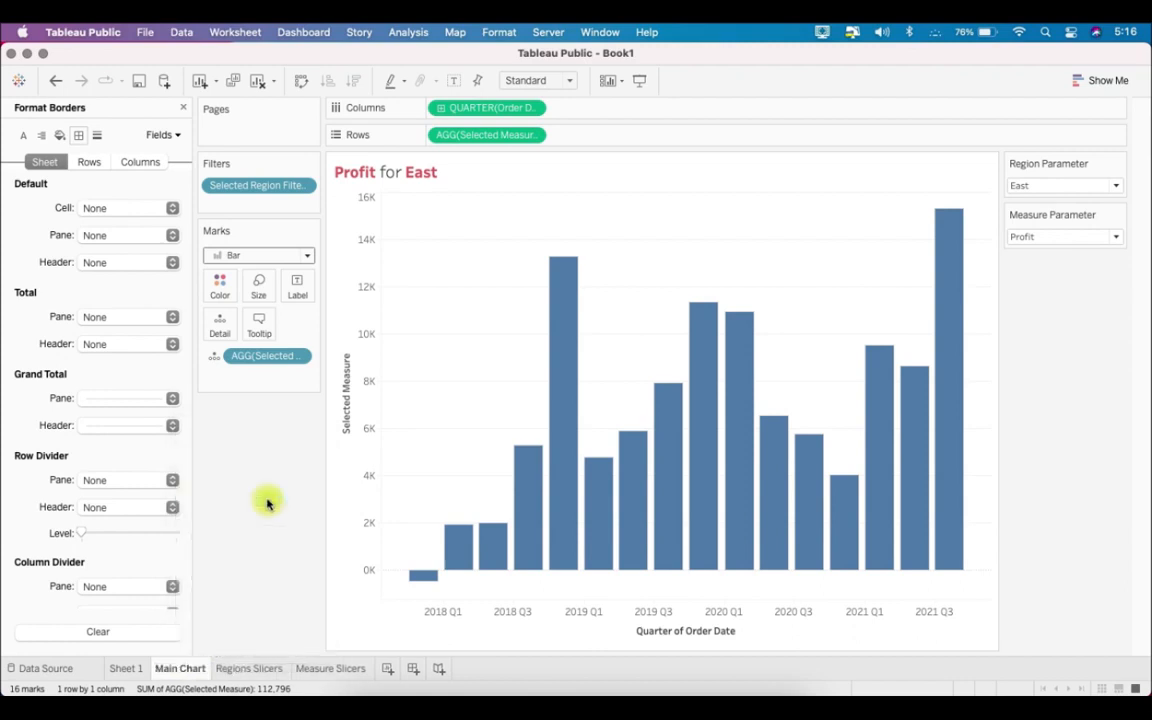
# - Create a new dashboard with Regions Slicers above Measure Slicers and Main Chart beneath them
pyautogui.click(249, 669)
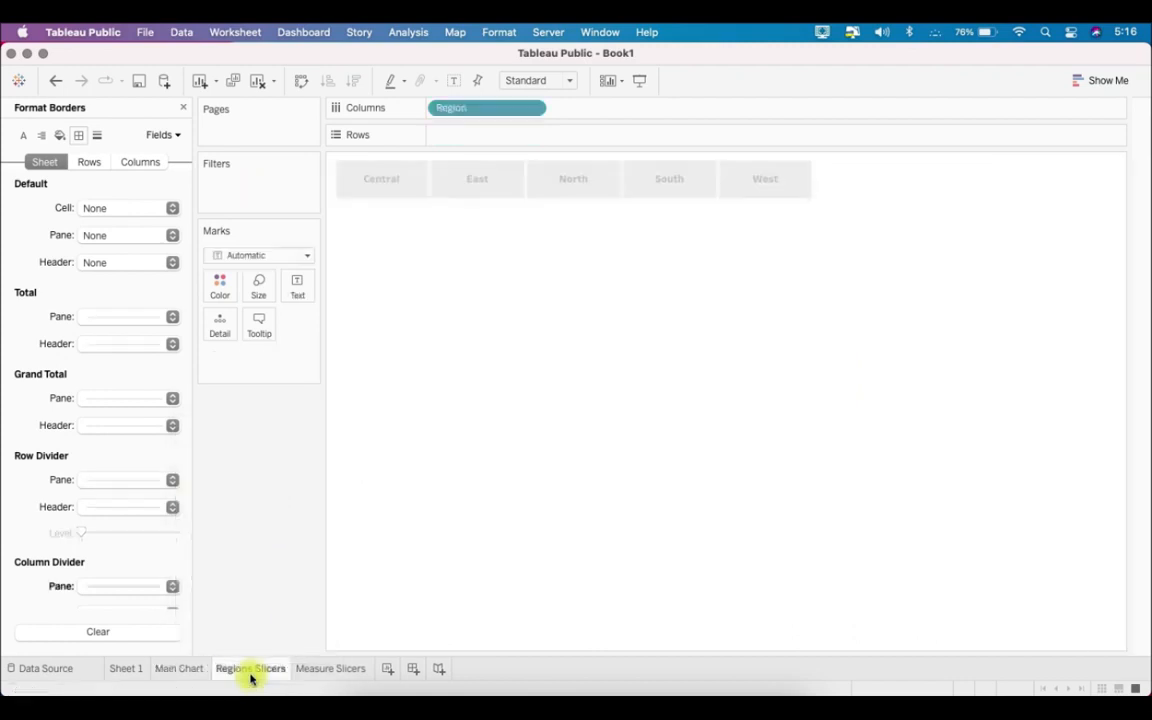
pyautogui.click(331, 669)
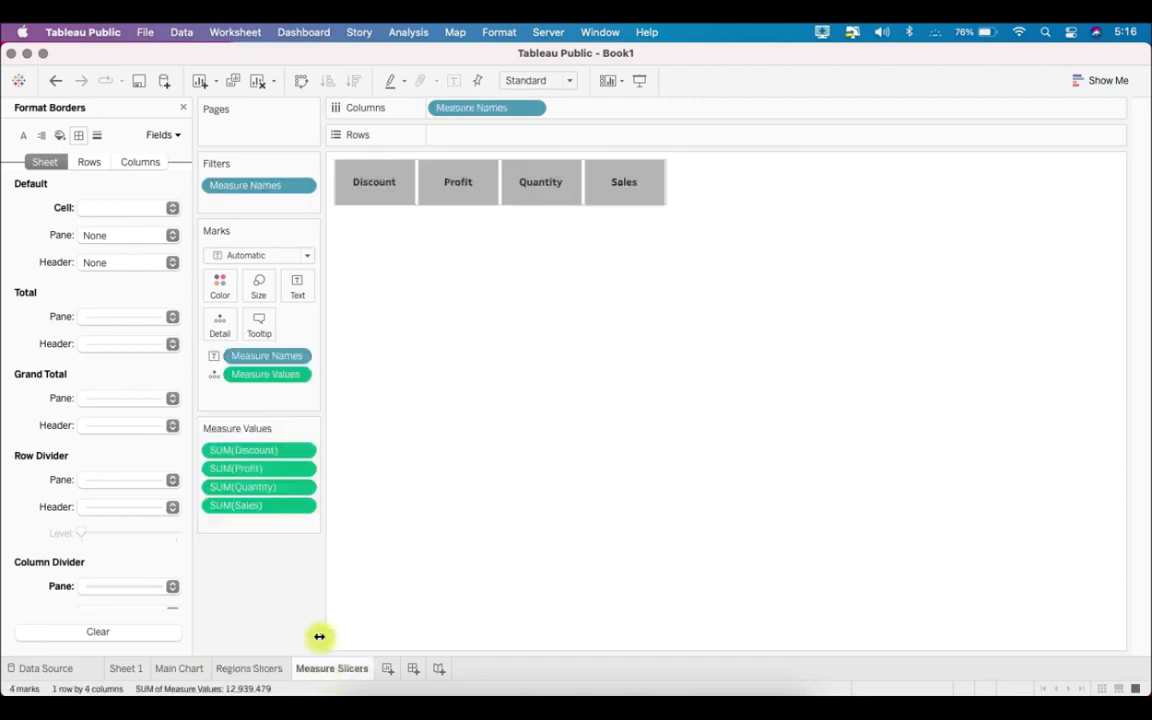
pyautogui.click(412, 668)
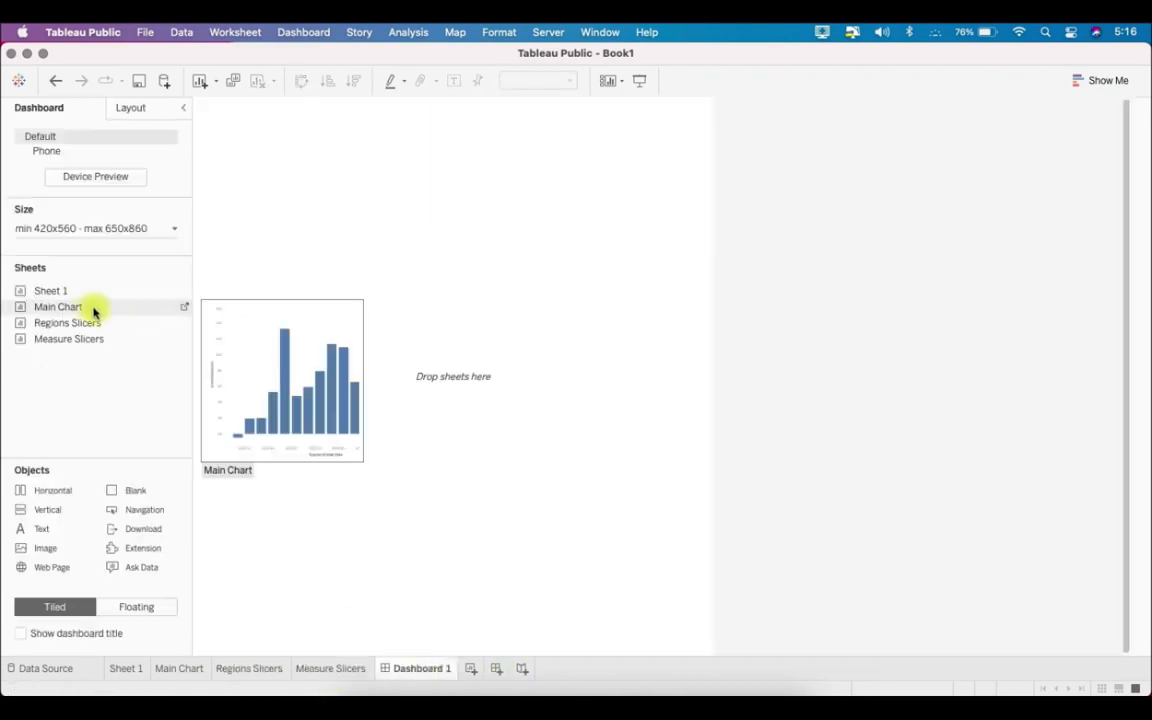
pyautogui.moveTo(69, 306); pyautogui.dragTo(393, 315)
pyautogui.moveTo(83, 333); pyautogui.dragTo(362, 118)
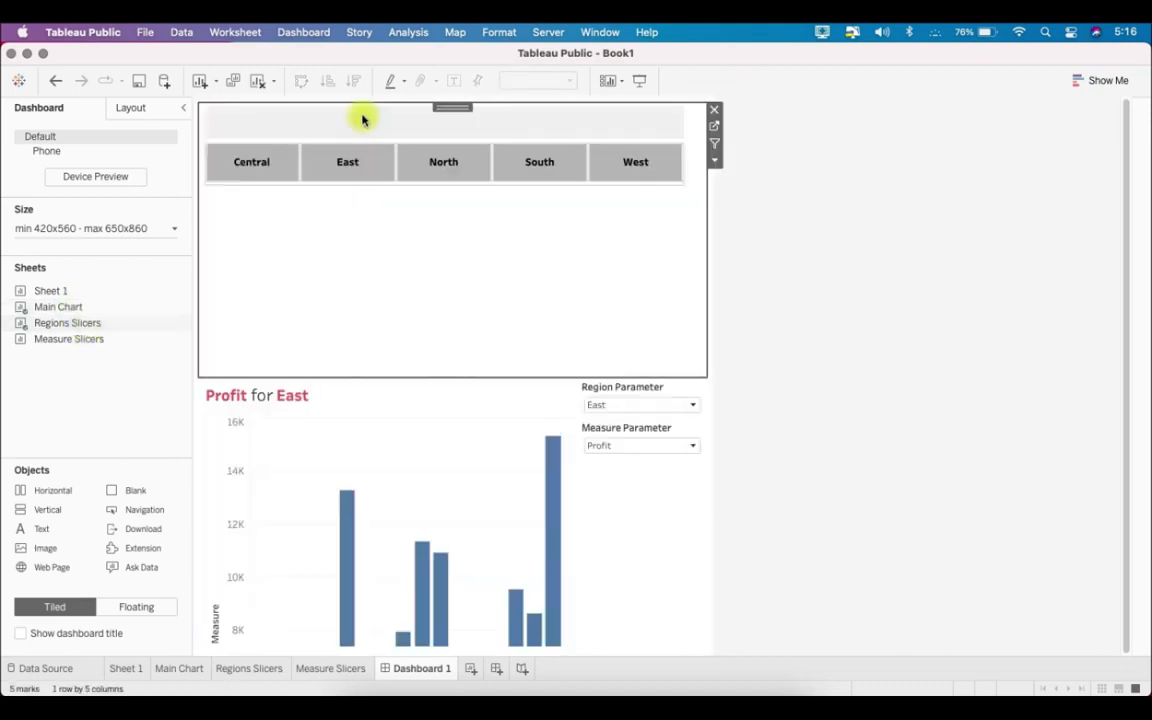
pyautogui.moveTo(69, 338); pyautogui.dragTo(468, 262)
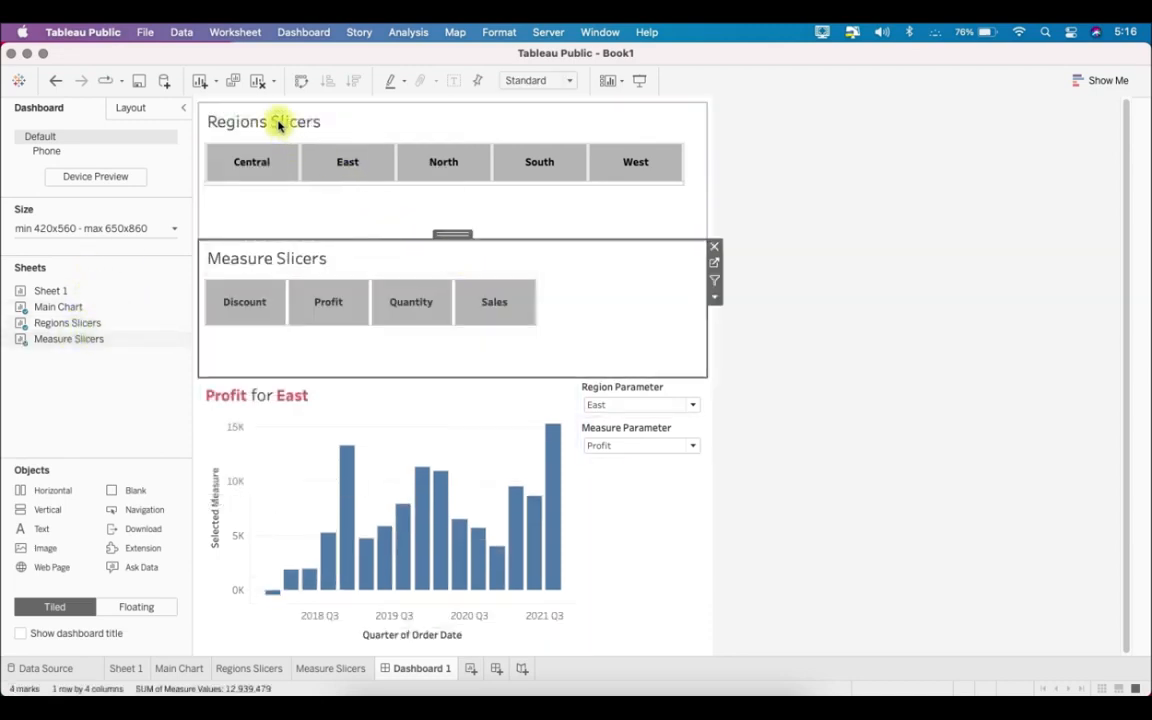
# - Hide the titles of the Regions Slicers and Measure Slicers sheets on the dashboard
pyautogui.rightClick(279, 124)
pyautogui.click(321, 159)
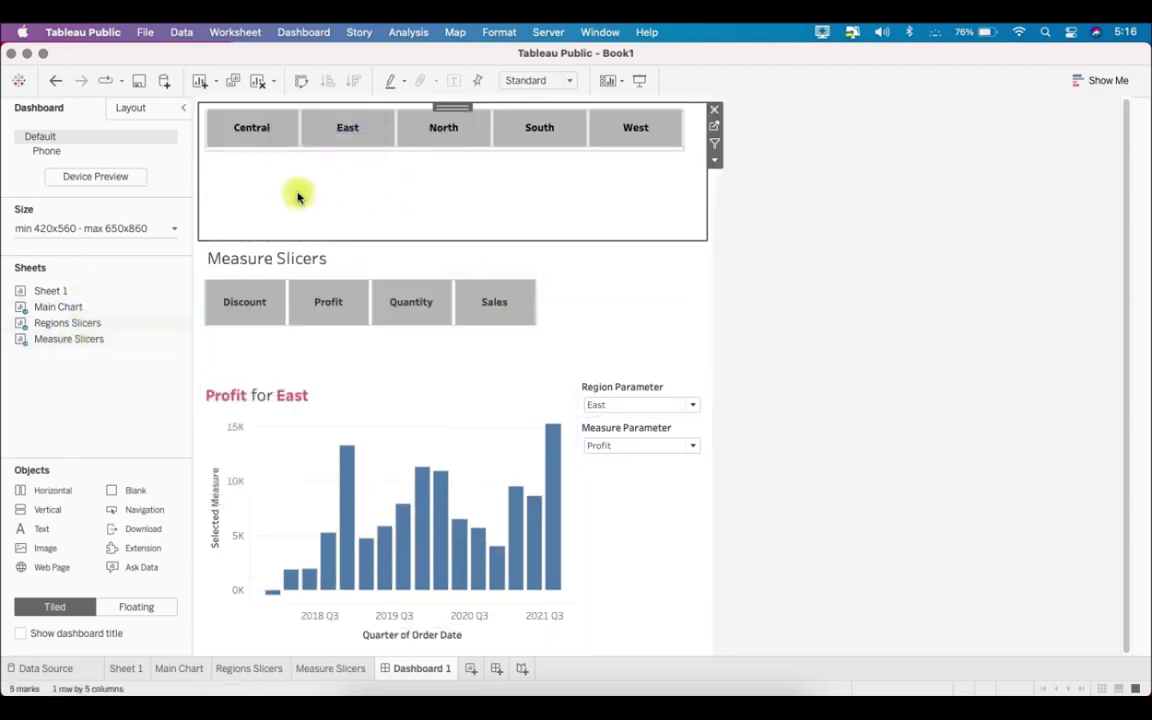
pyautogui.rightClick(262, 255)
pyautogui.click(292, 290)
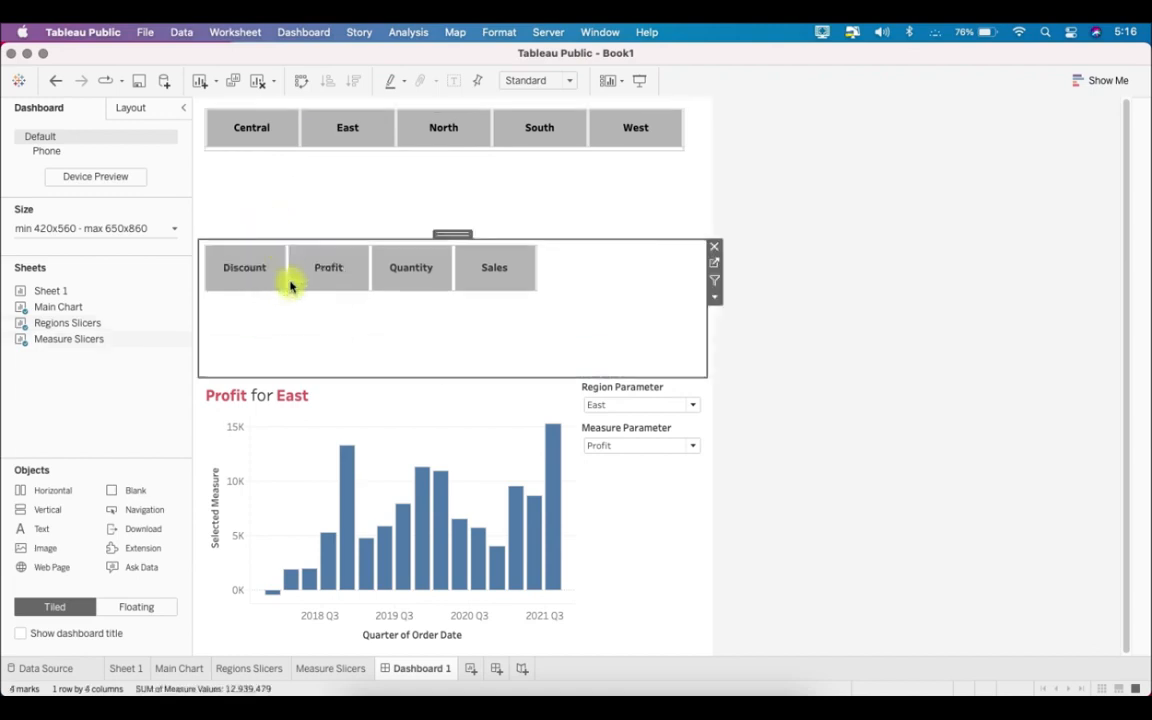
# - Reduce the heights of both slicer areas to fit their buttons, giving the Main Chart more room
pyautogui.moveTo(542, 241); pyautogui.dragTo(560, 163)
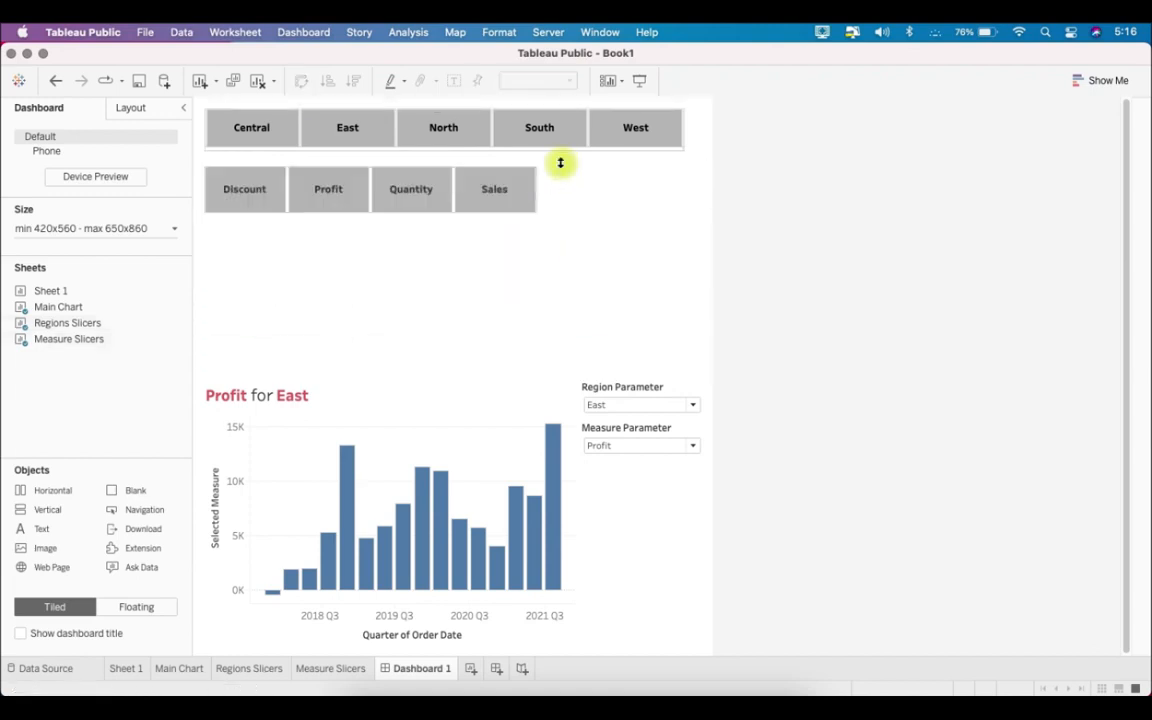
pyautogui.click(506, 373)
pyautogui.moveTo(504, 375); pyautogui.dragTo(527, 223)
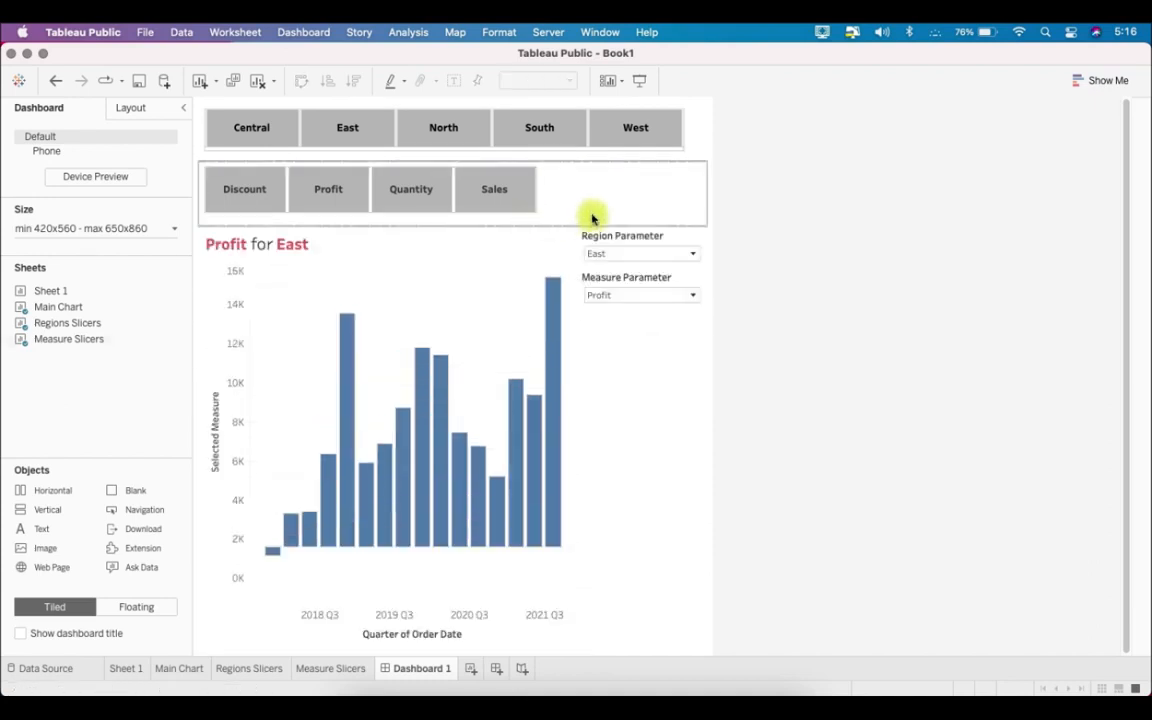
# - Change the dashboard from a size range to a fixed custom size of 1120 px wide by 760 px high
pyautogui.click(77, 227)
pyautogui.click(65, 256)
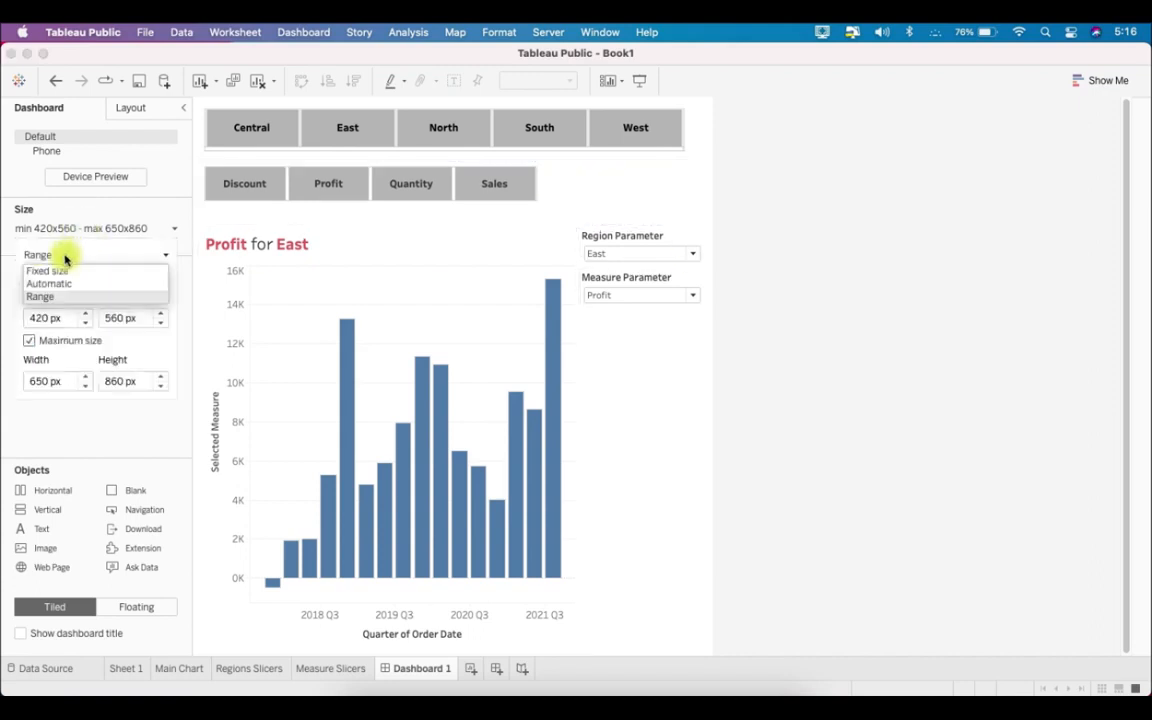
pyautogui.click(55, 271)
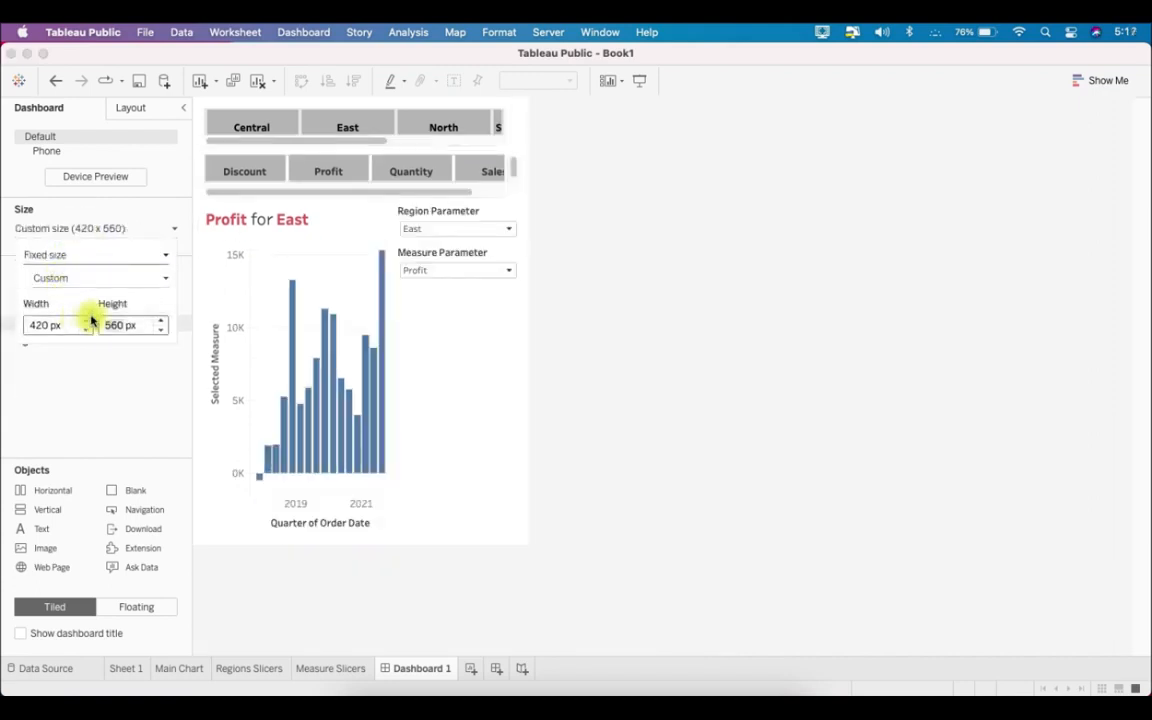
pyautogui.click(88, 320)
pyautogui.click(88, 320)
pyautogui.click(88, 320)
pyautogui.click(87, 322)
pyautogui.click(87, 322)
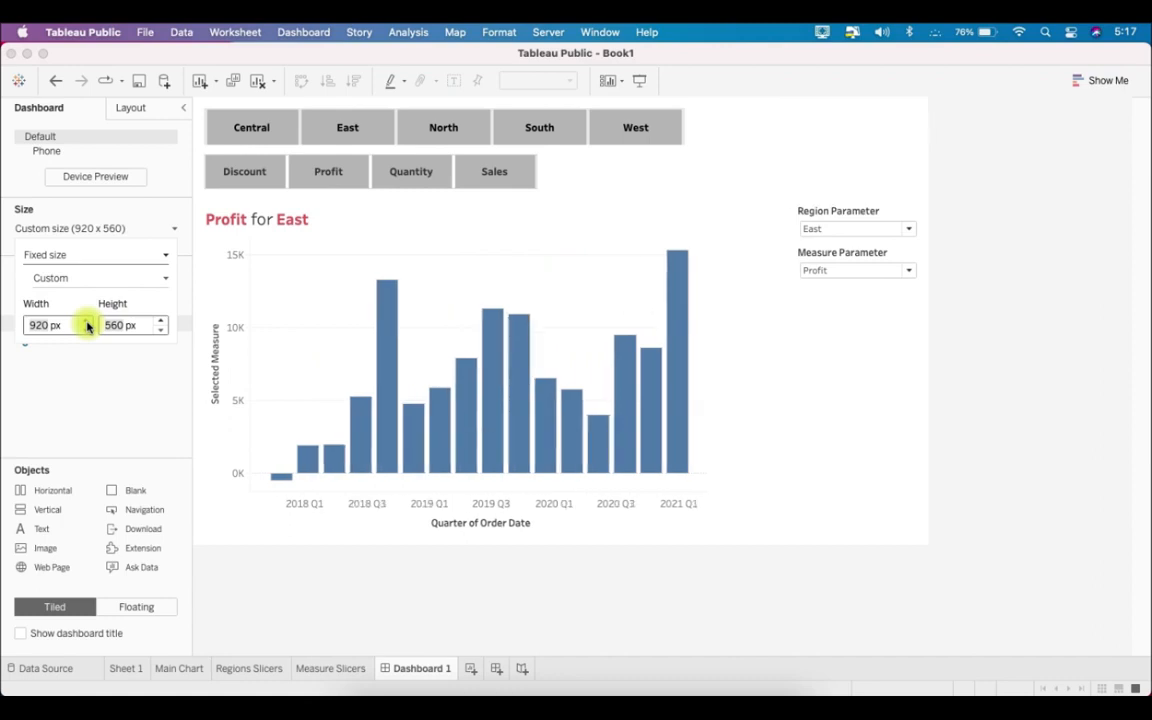
pyautogui.click(87, 322)
pyautogui.click(87, 322)
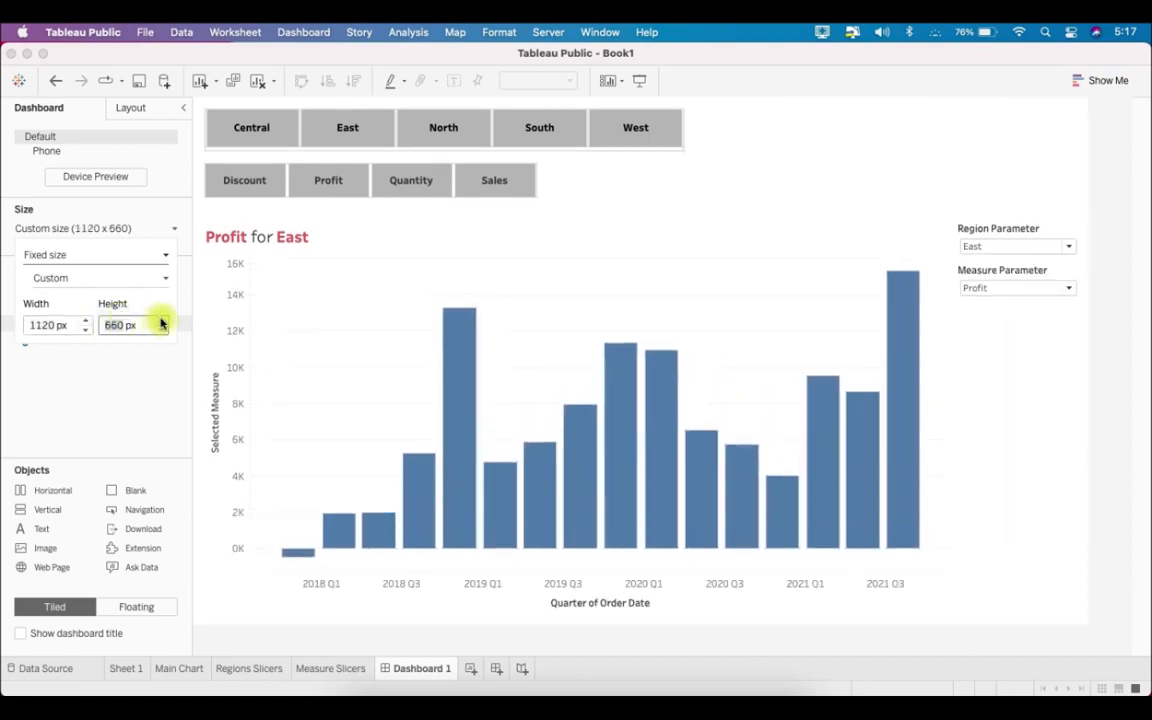
pyautogui.click(160, 322)
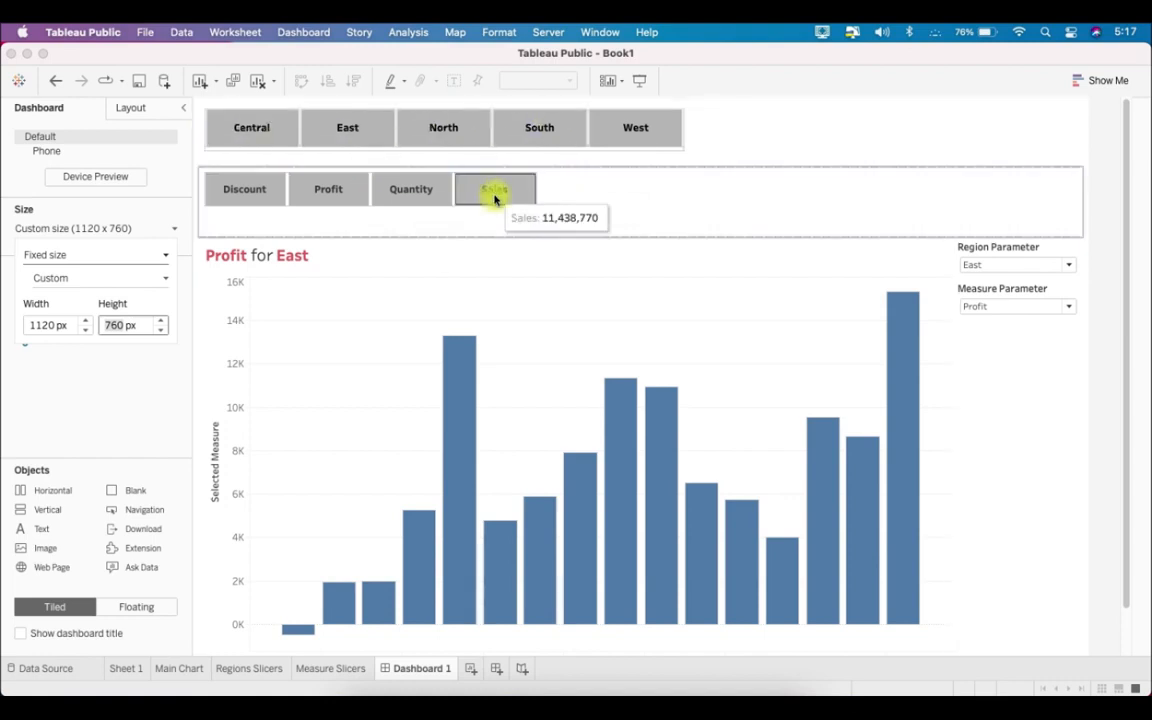
# - Try selecting each region button from West to Central and the Sales measure button, and clear the region selection
pyautogui.click(630, 125)
pyautogui.click(537, 132)
pyautogui.click(435, 137)
pyautogui.click(345, 132)
pyautogui.click(252, 125)
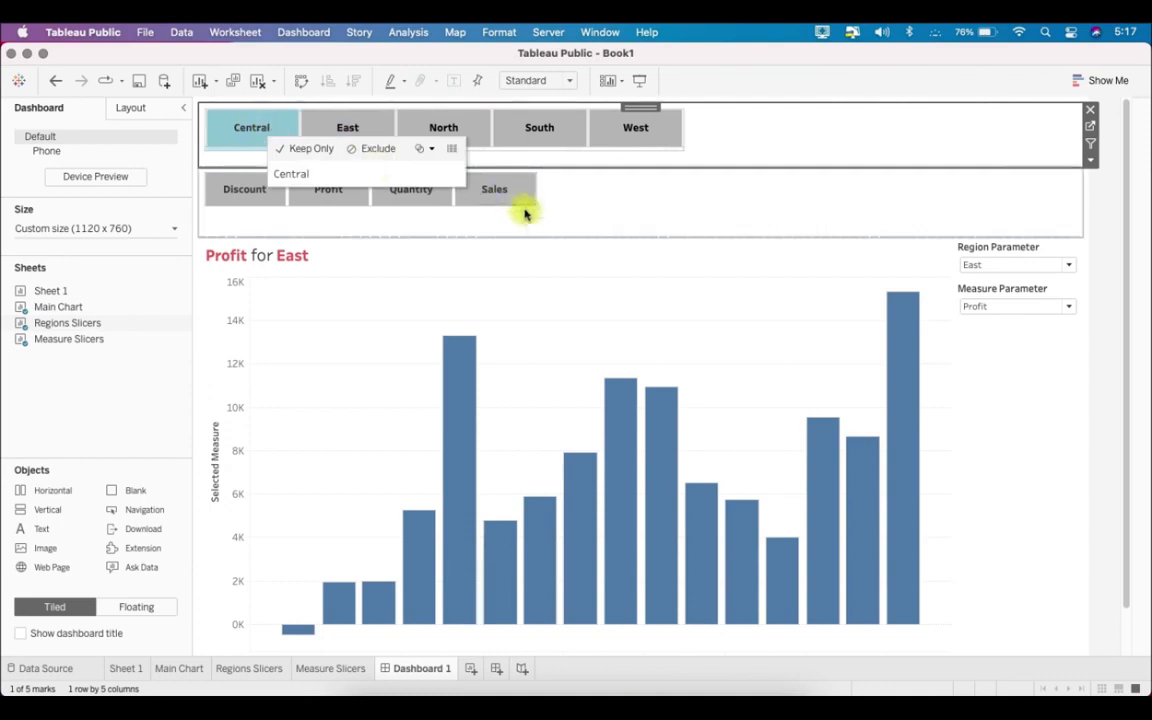
pyautogui.click(523, 198)
pyautogui.click(933, 149)
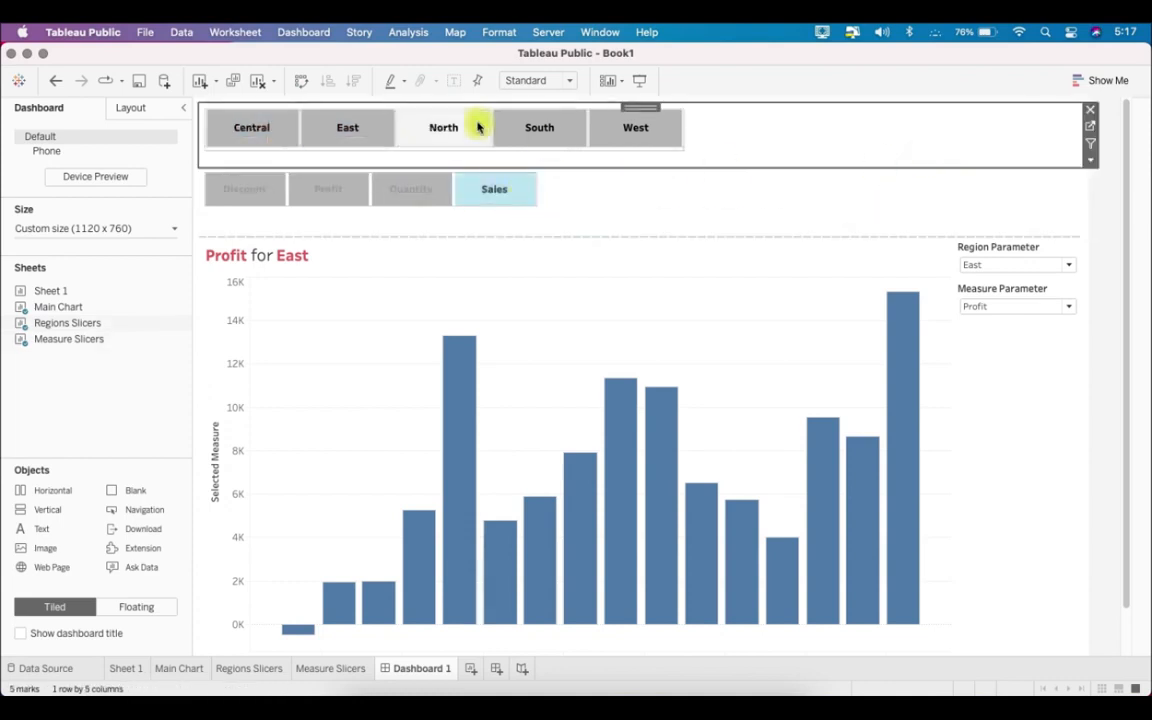
# - Add a change-parameter dashboard action named Region Parameter Update with Regions Slicers as its only source sheet
pyautogui.click(301, 32)
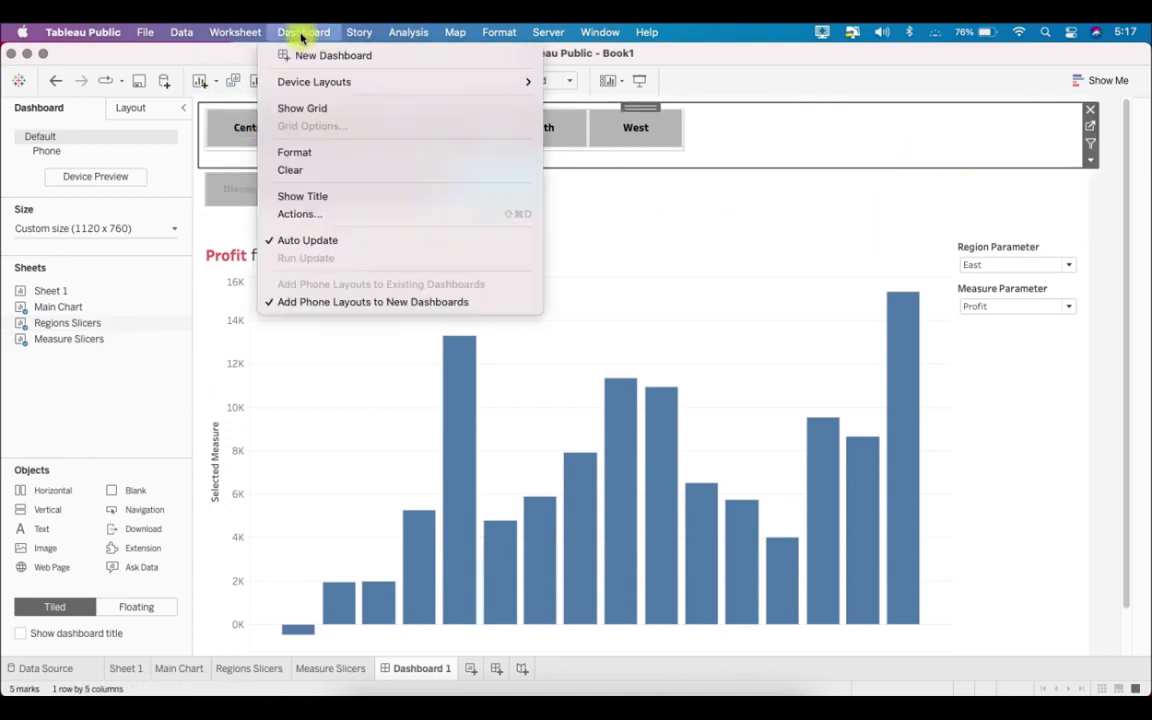
pyautogui.click(335, 211)
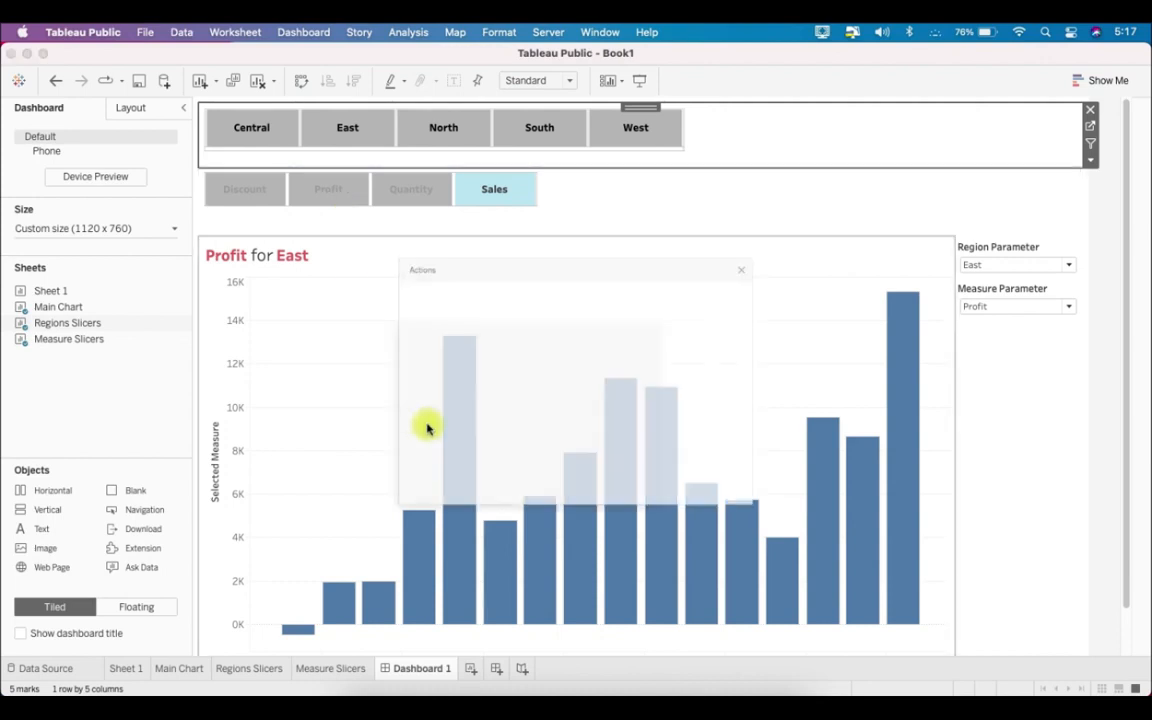
pyautogui.click(394, 489)
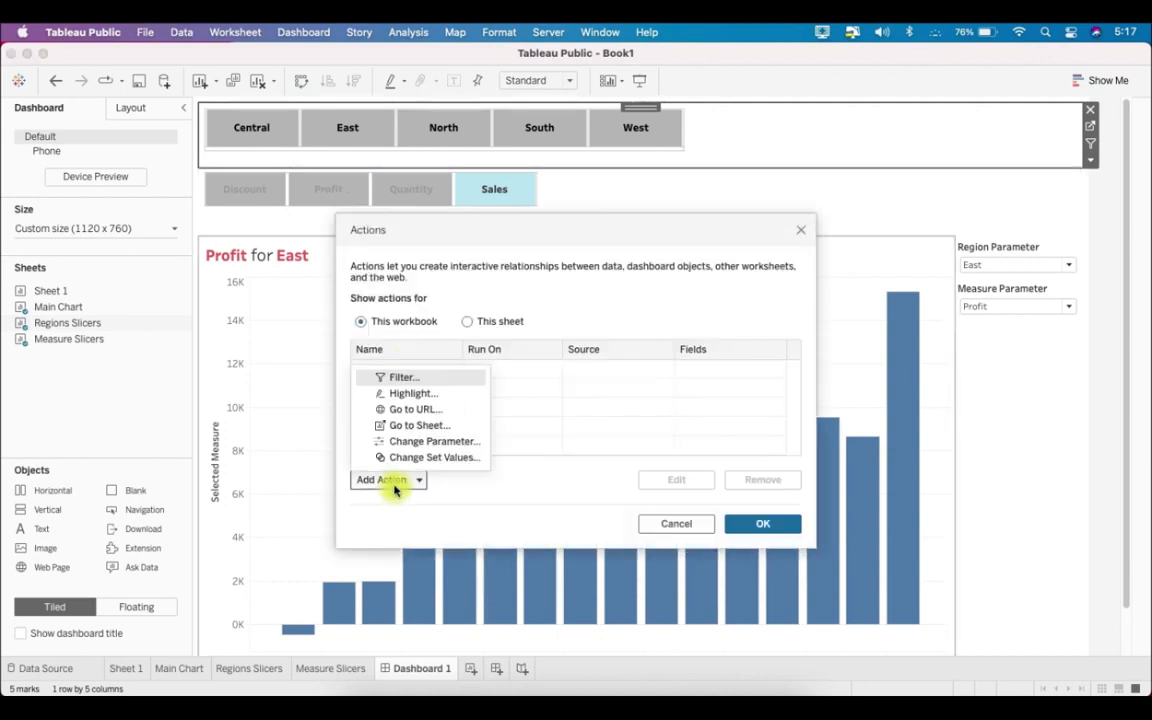
pyautogui.click(452, 441)
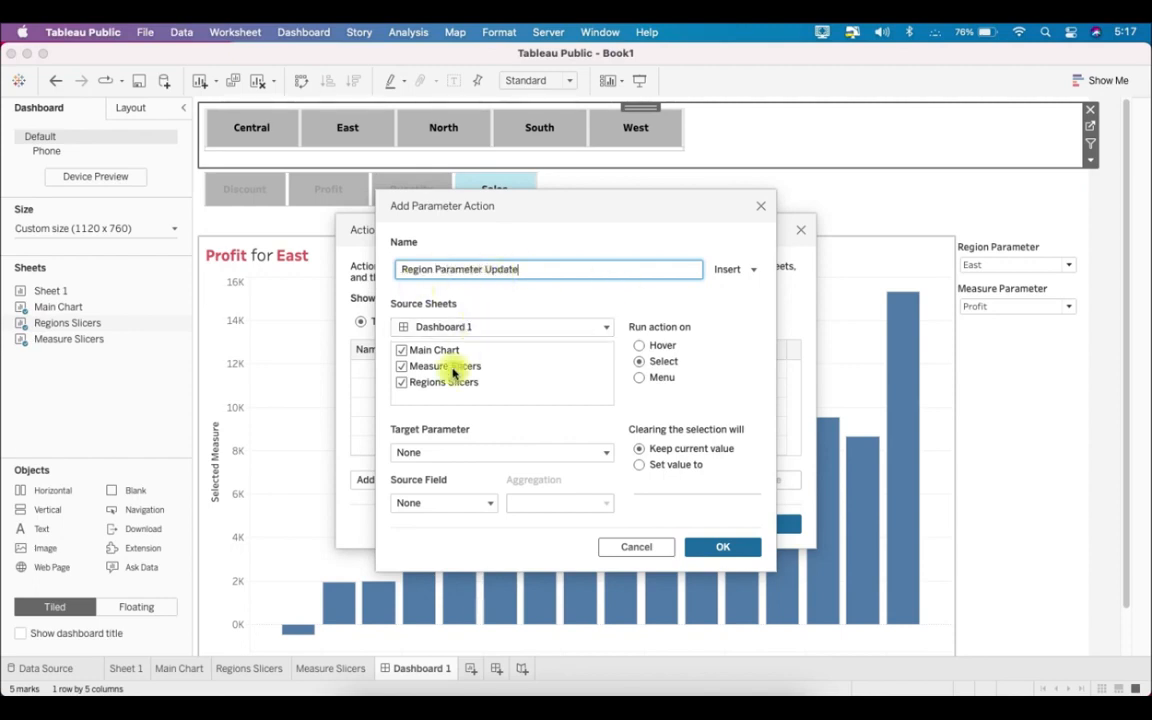
pyautogui.click(402, 350)
pyautogui.click(402, 366)
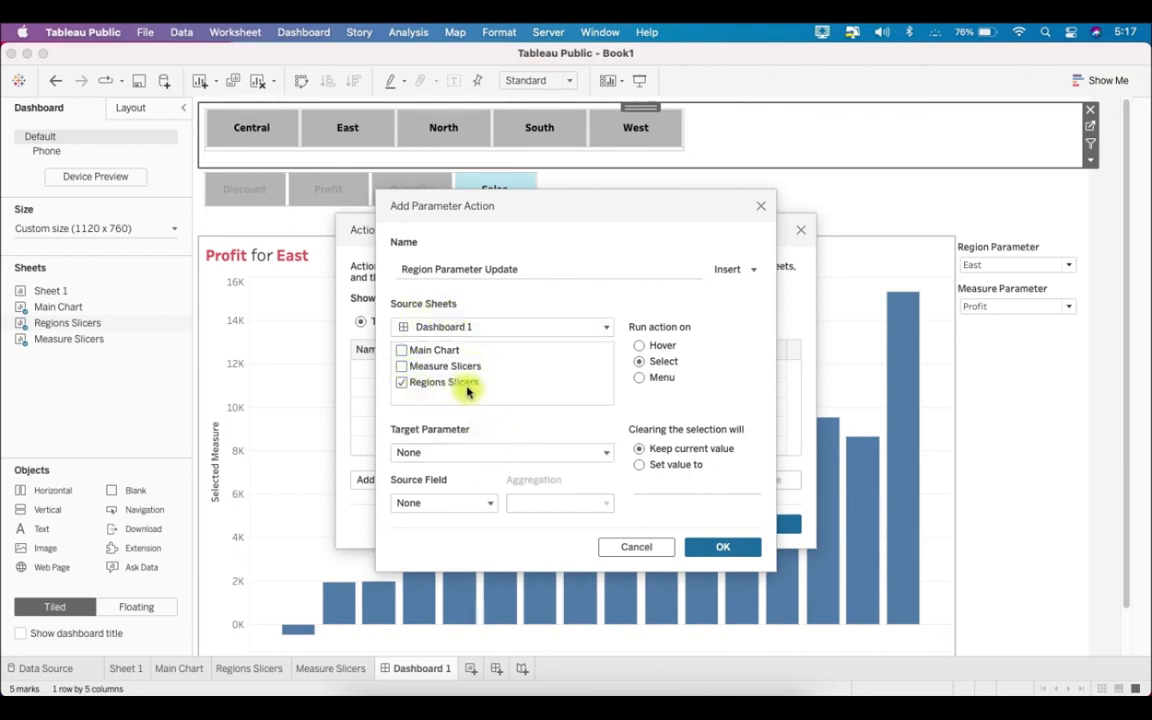
# - Have the action update Region Parameter from the Region. field and set the value to All when the selection is cleared
pyautogui.click(465, 447)
pyautogui.click(477, 507)
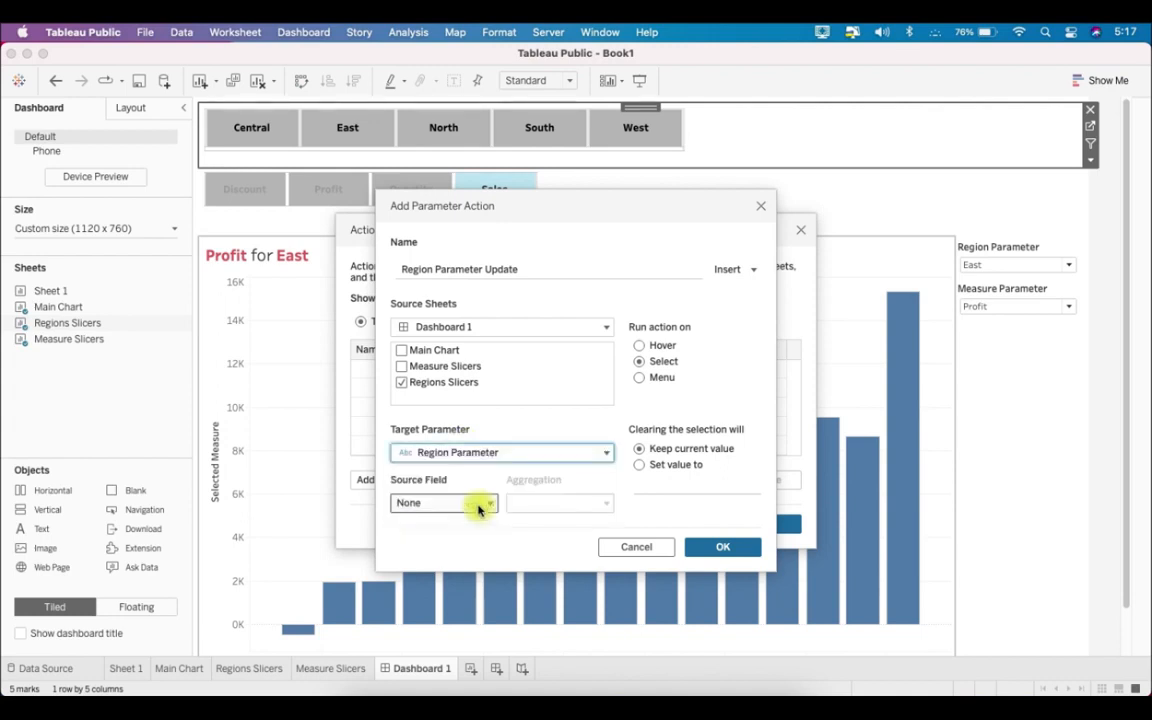
pyautogui.click(477, 506)
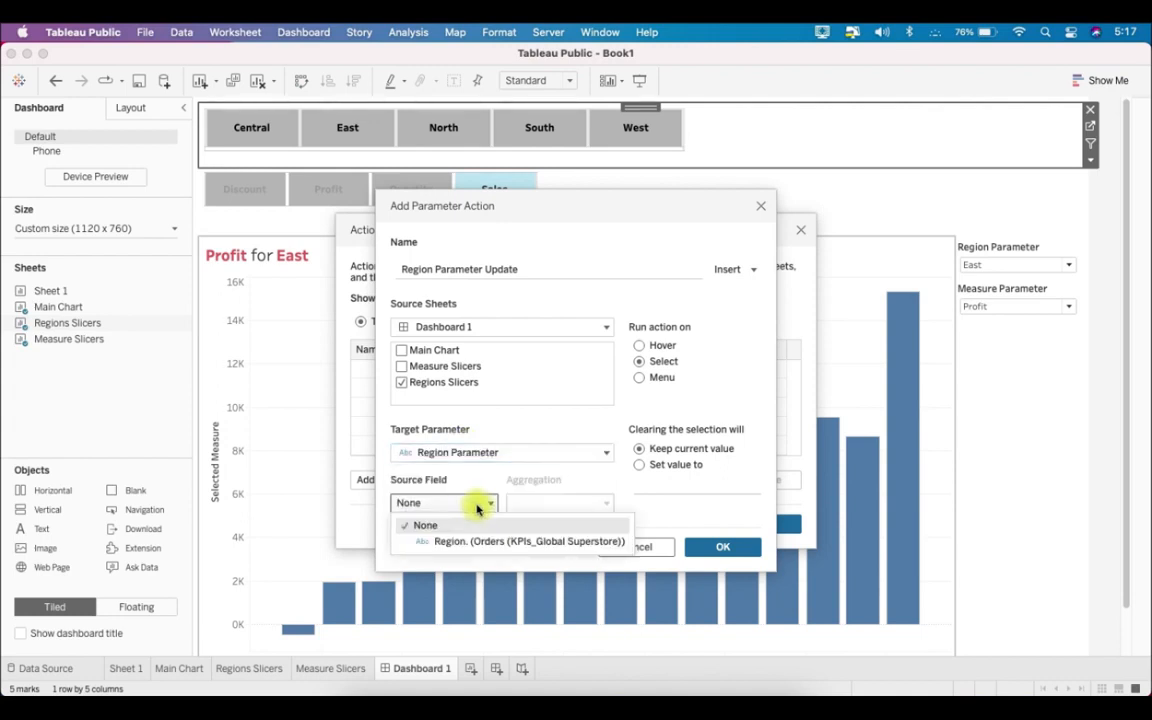
pyautogui.click(489, 542)
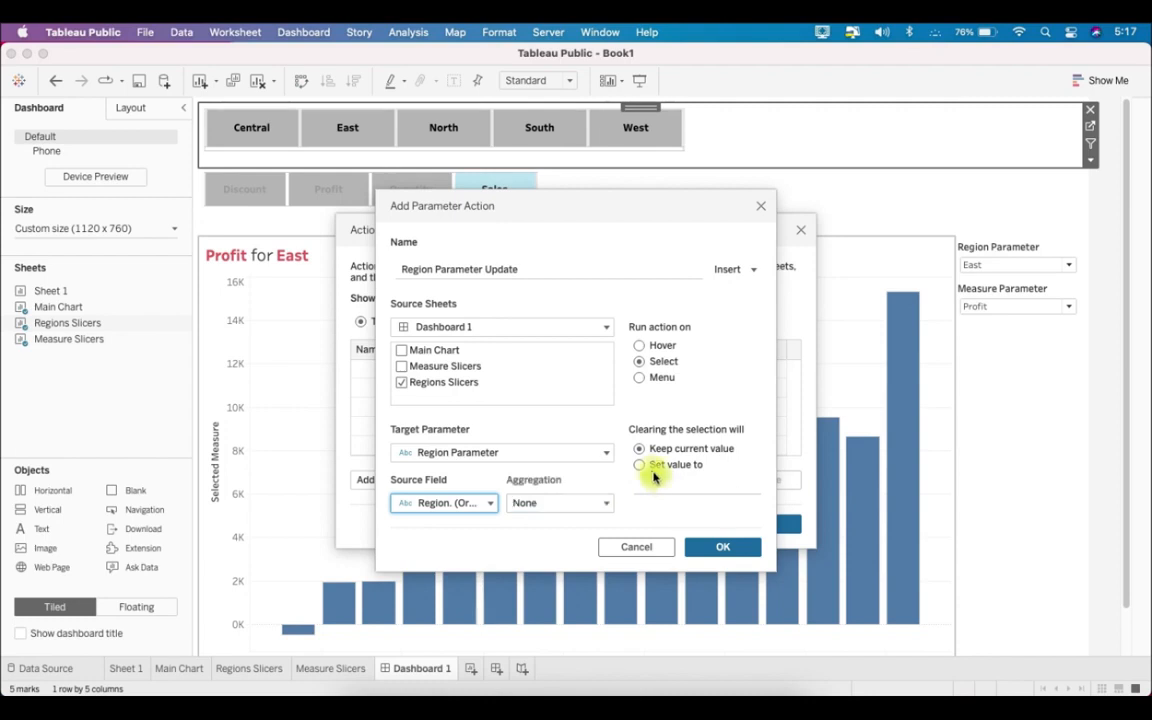
pyautogui.click(648, 468)
pyautogui.click(694, 486)
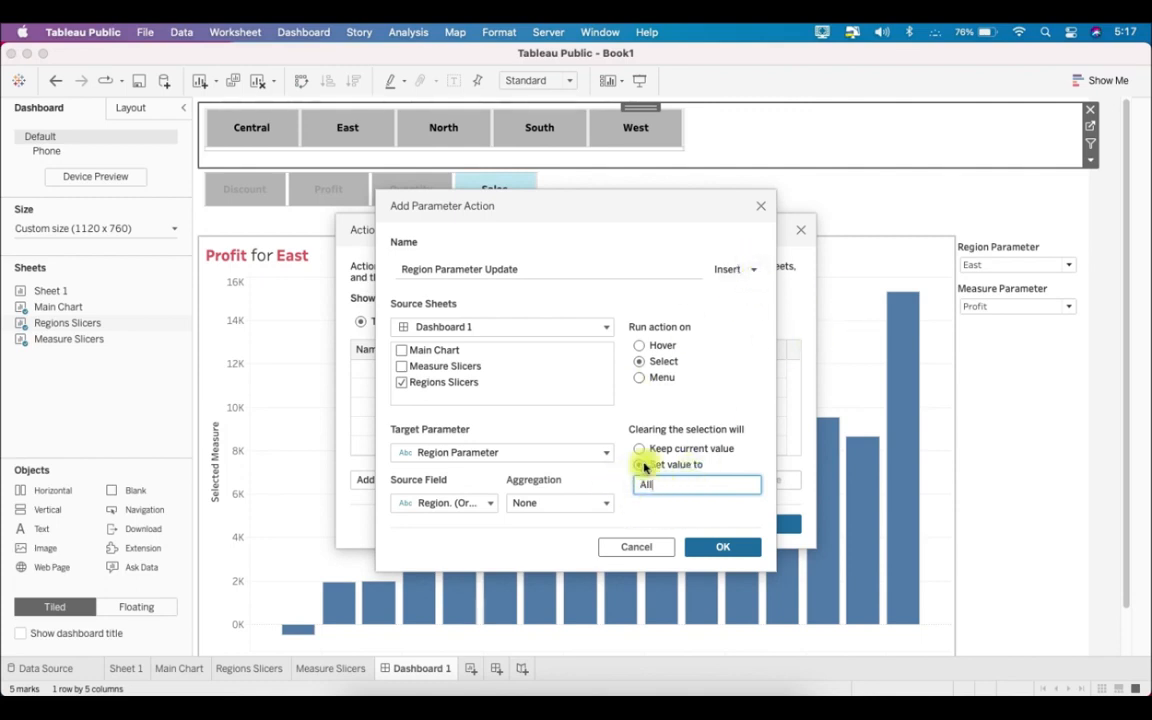
pyautogui.moveTo(691, 486); pyautogui.dragTo(654, 483)
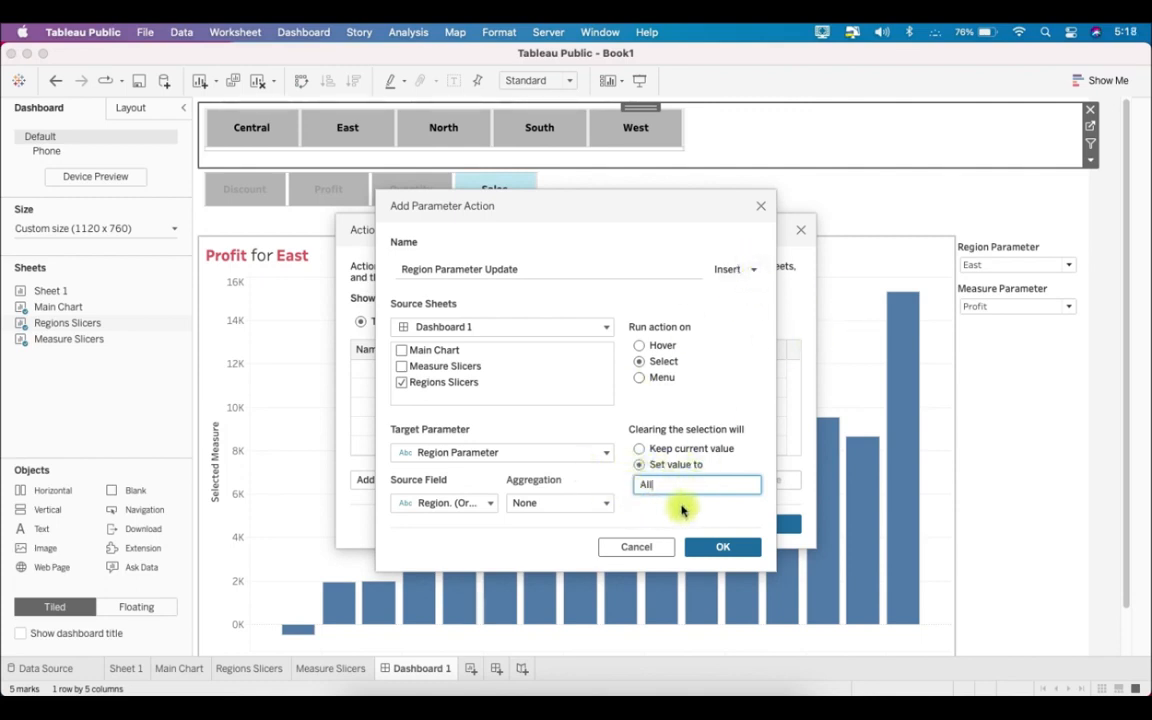
pyautogui.click(717, 547)
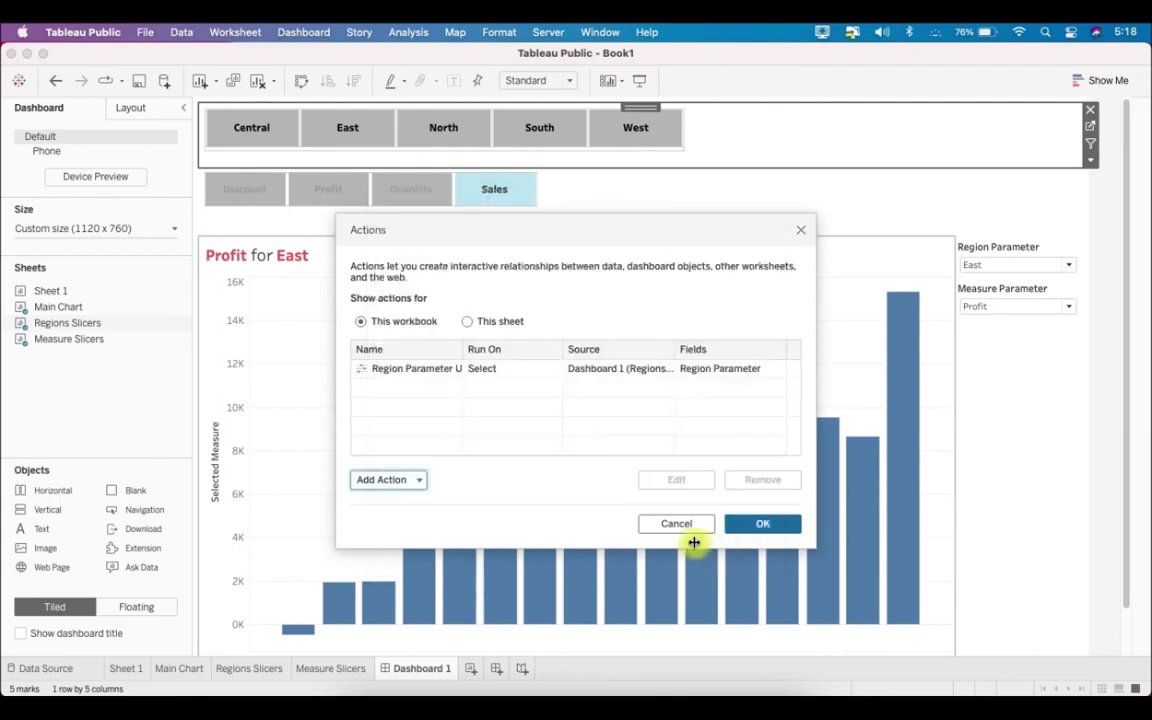
# - Add a second change-parameter action named Measure Parameter Update with Measure Slicers as its only source sheet
pyautogui.click(397, 490)
pyautogui.click(434, 445)
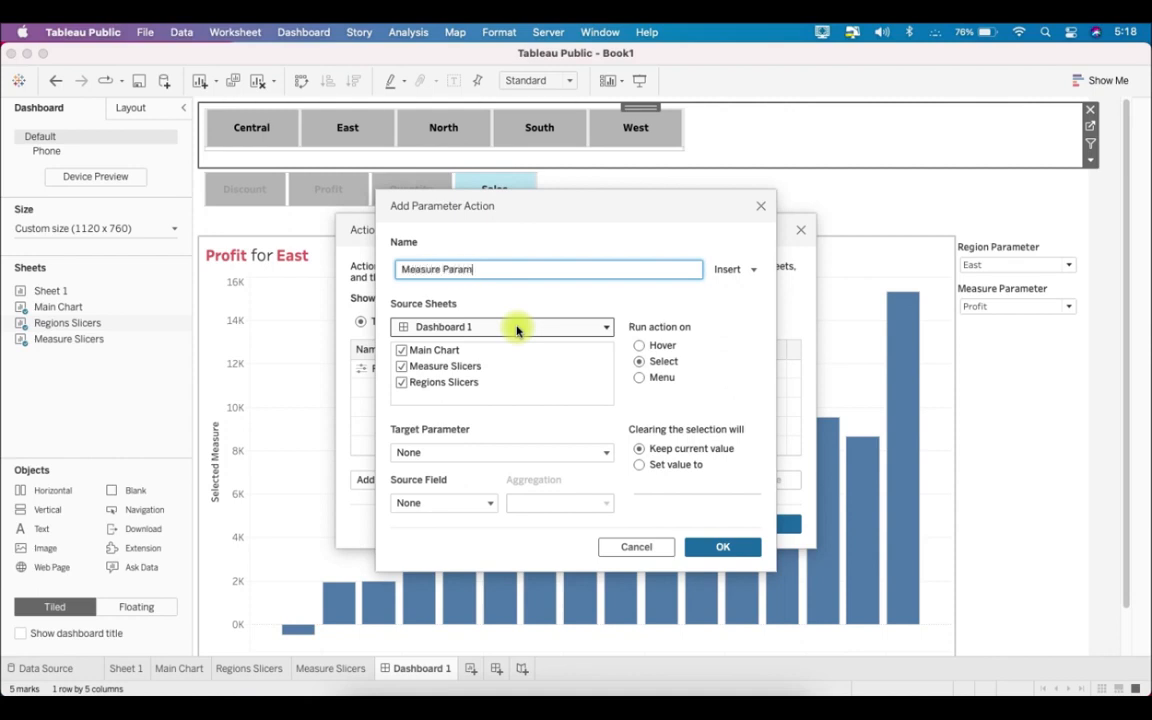
pyautogui.click(517, 328)
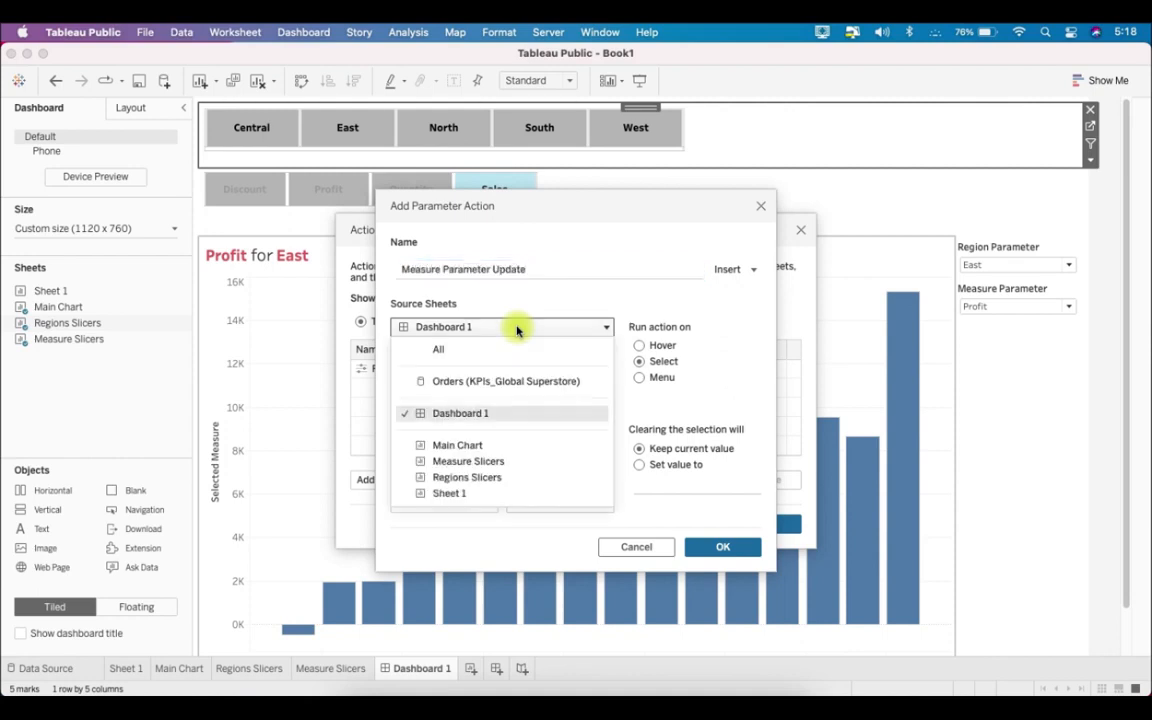
pyautogui.click(517, 328)
pyautogui.click(402, 351)
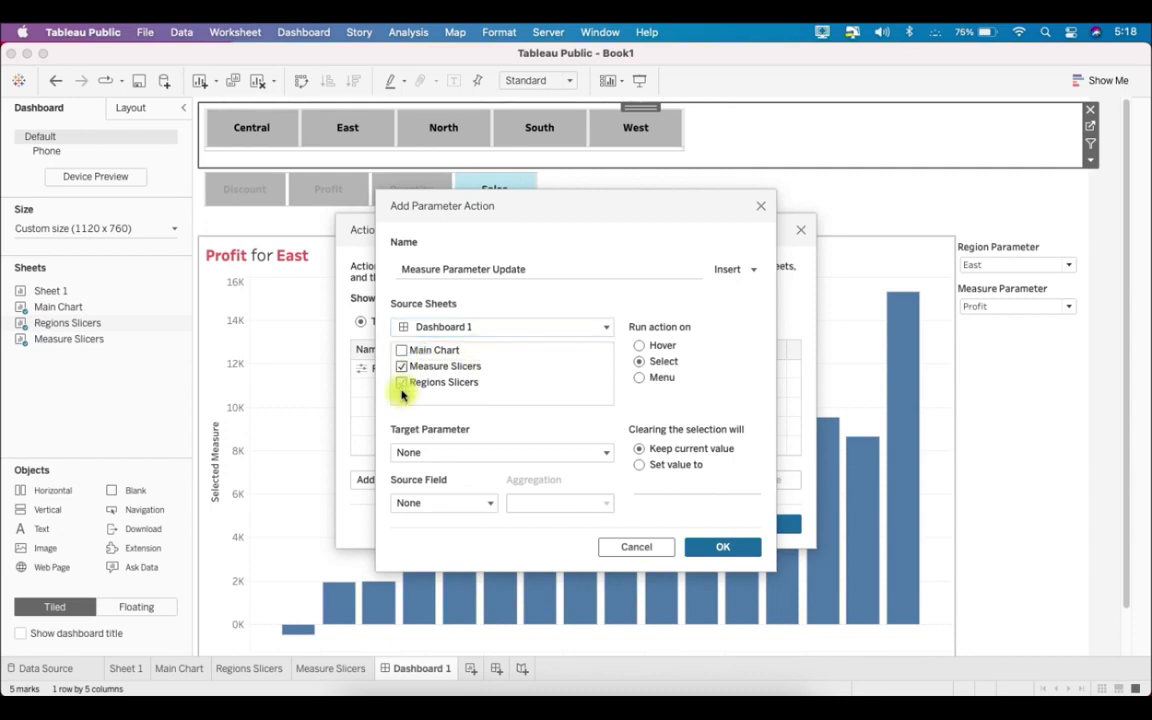
# - Have the measure action update Measure Parameter from the Measure Names field, keeping the current value on clearing, and apply both actions
pyautogui.click(448, 453)
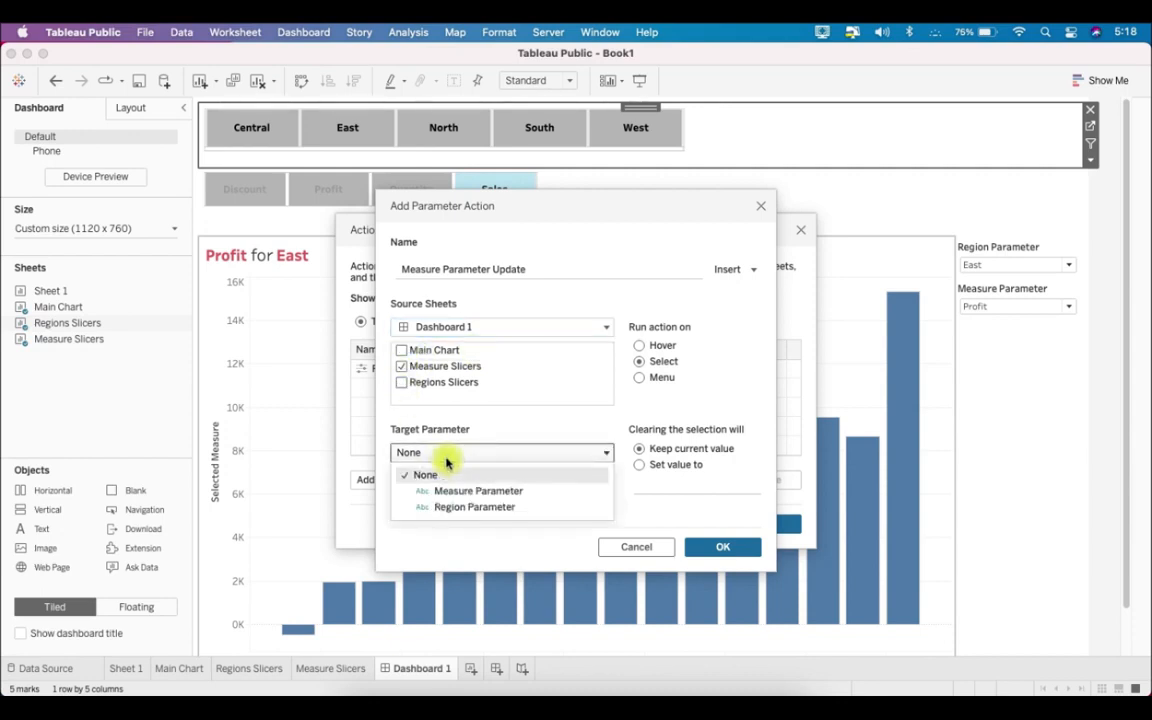
pyautogui.click(481, 491)
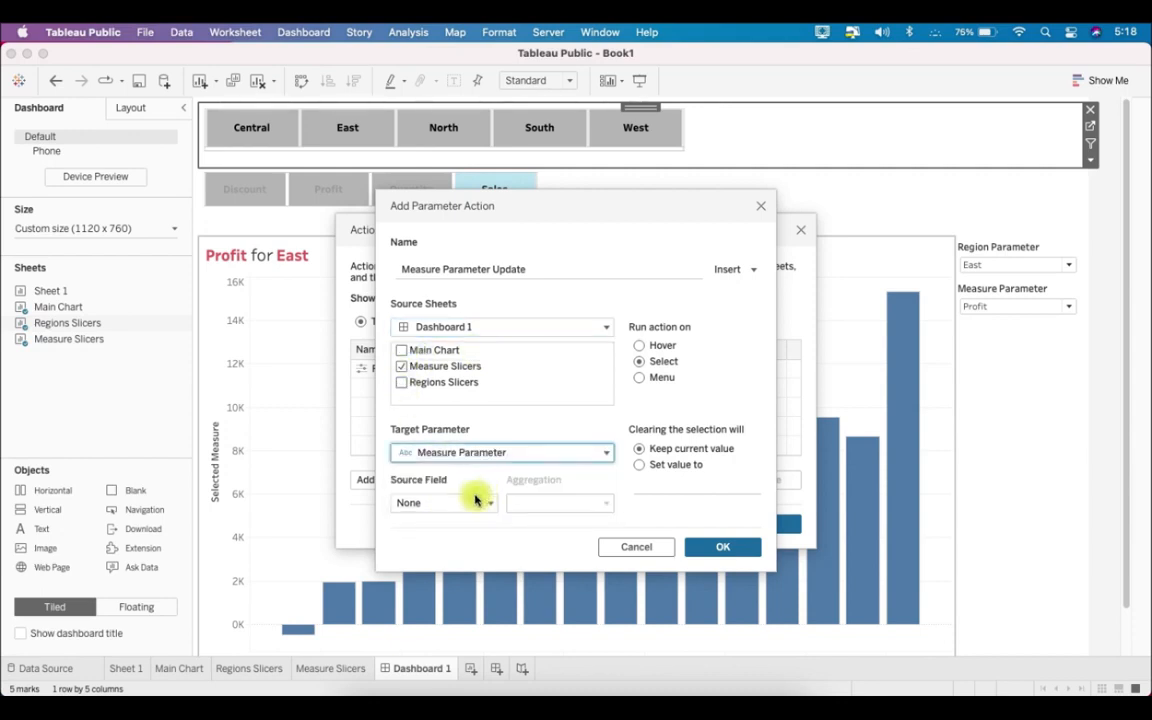
pyautogui.click(465, 503)
pyautogui.click(502, 545)
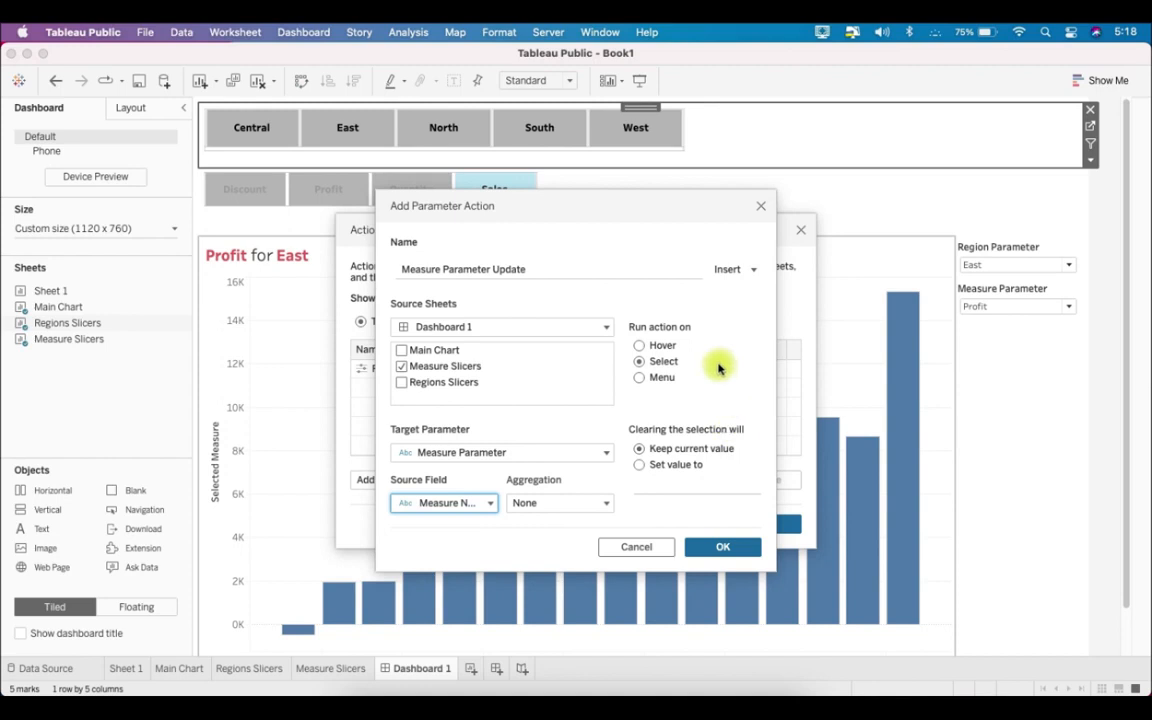
pyautogui.moveTo(414, 203); pyautogui.dragTo(463, 234)
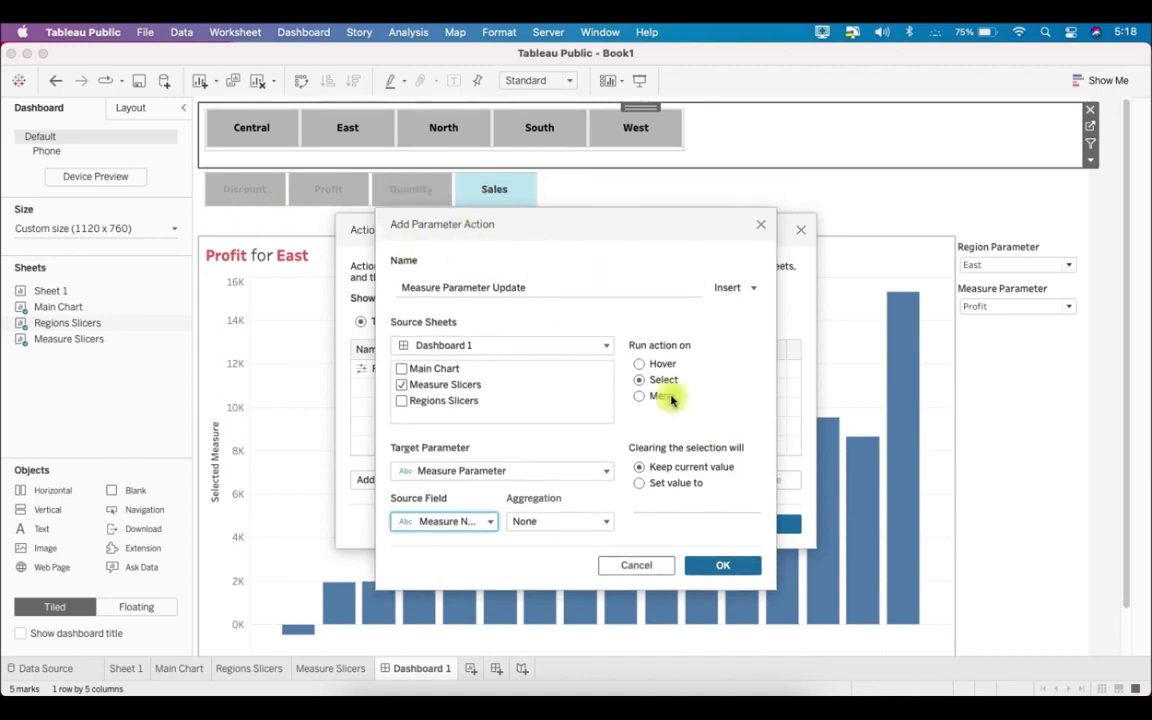
pyautogui.click(737, 564)
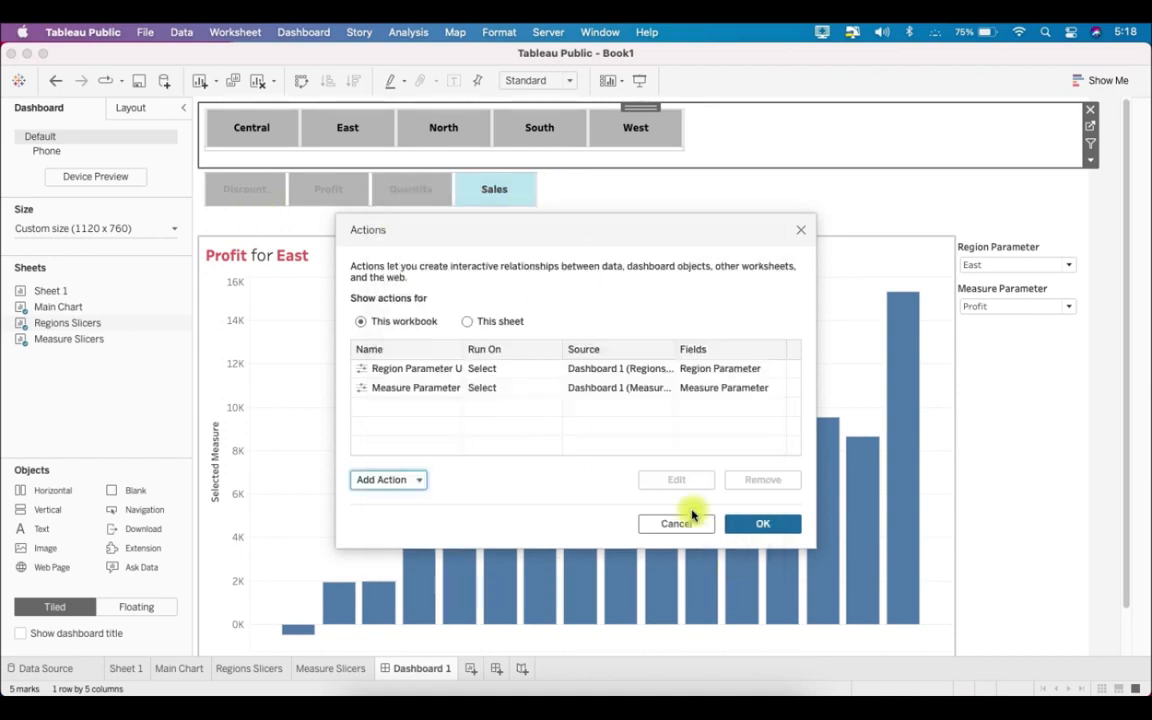
pyautogui.click(750, 524)
# - In presentation mode, test the region buttons from West to Central, clear the region selection, and switch the chart to Sales for West
pyautogui.click(647, 82)
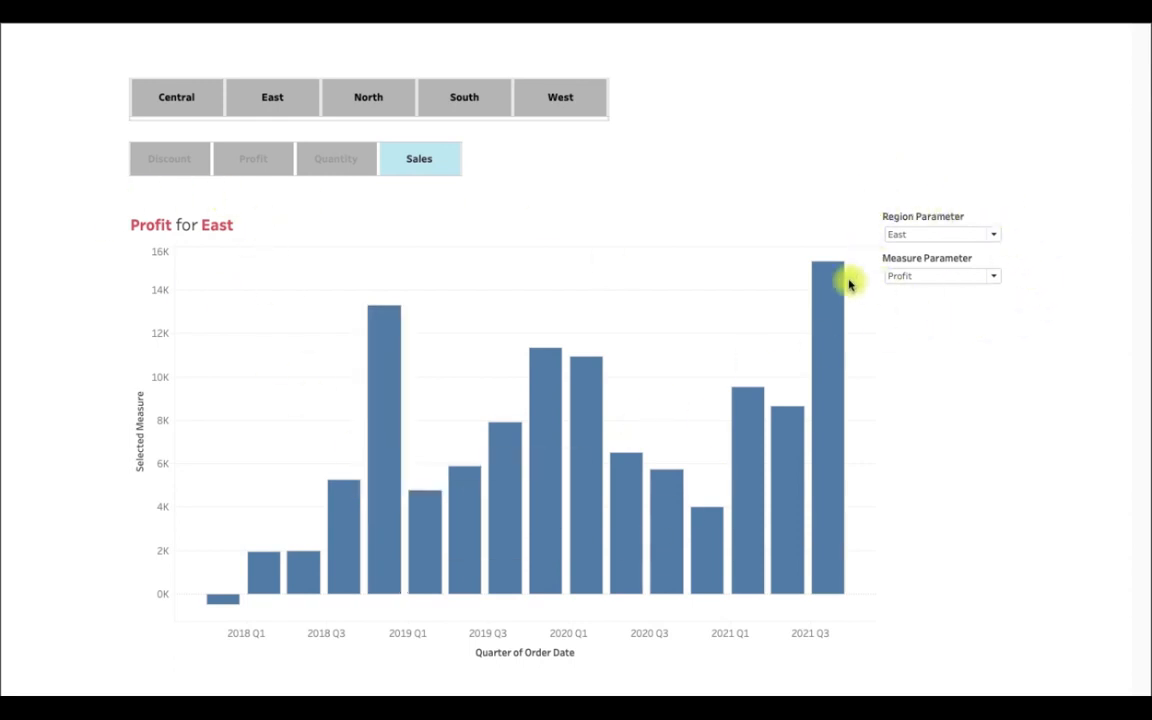
pyautogui.click(556, 100)
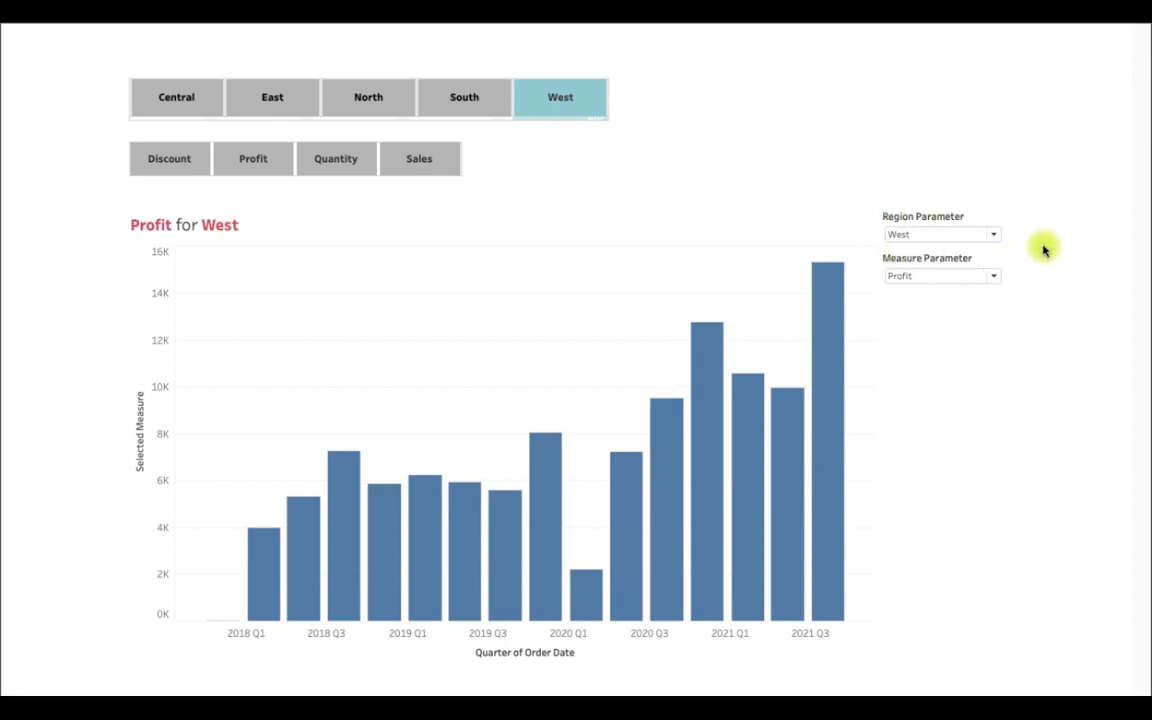
pyautogui.click(489, 104)
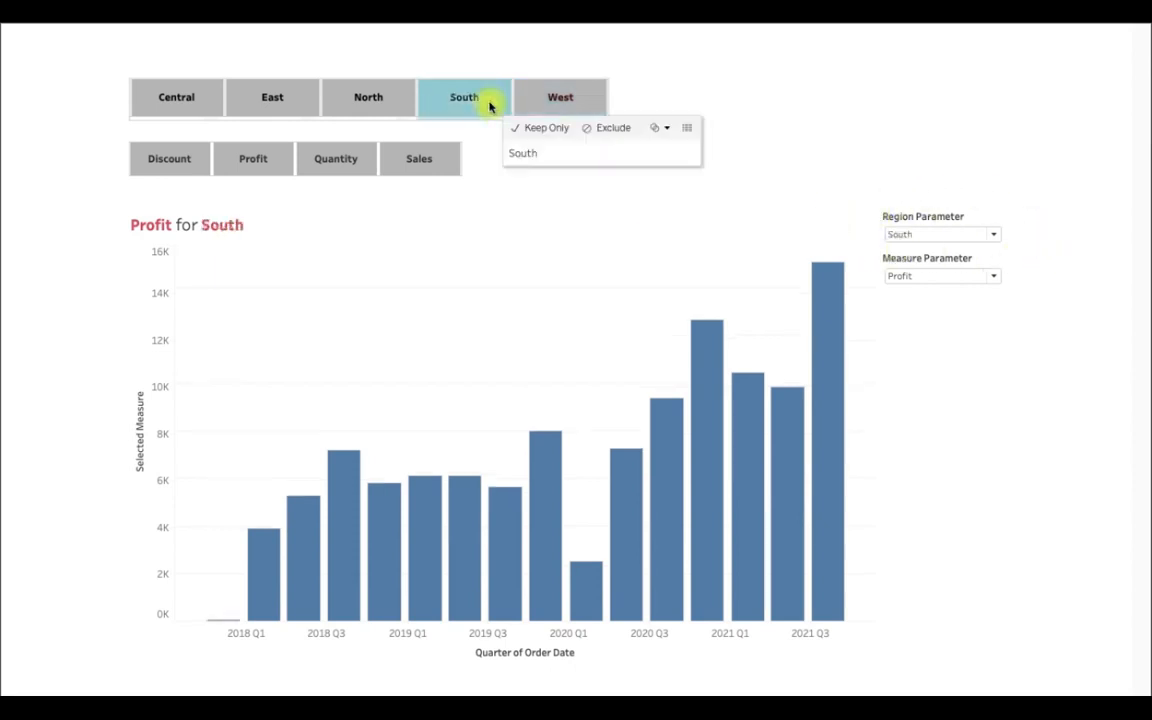
pyautogui.click(366, 104)
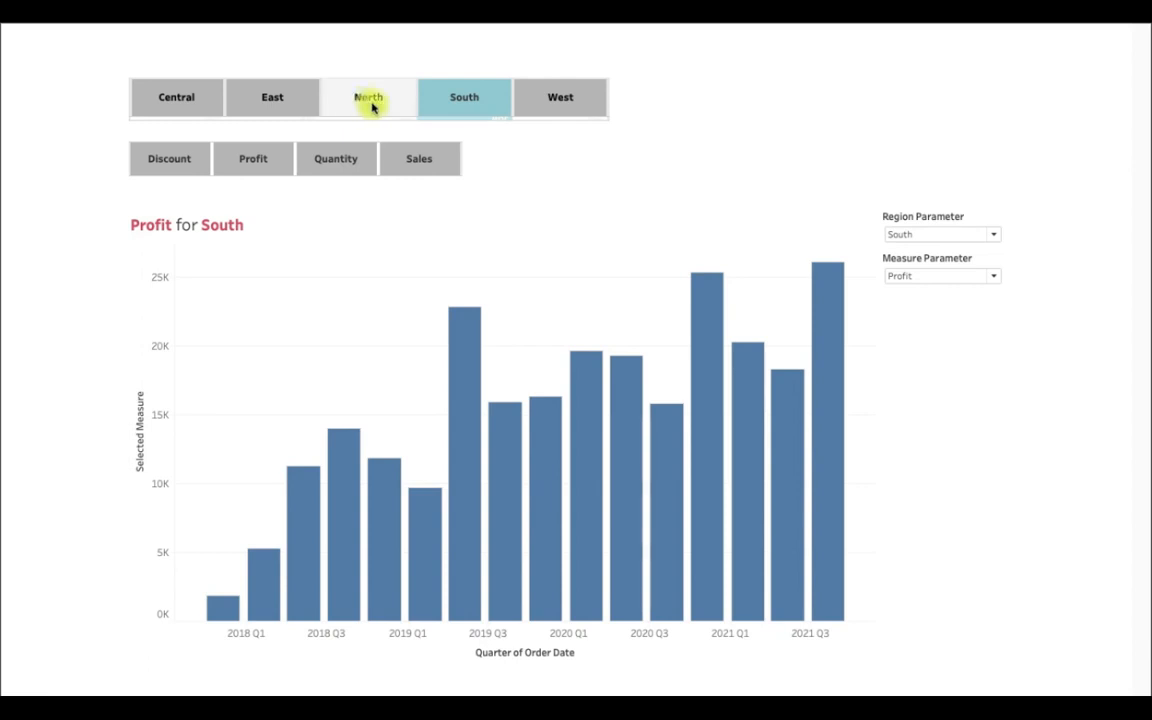
pyautogui.click(287, 103)
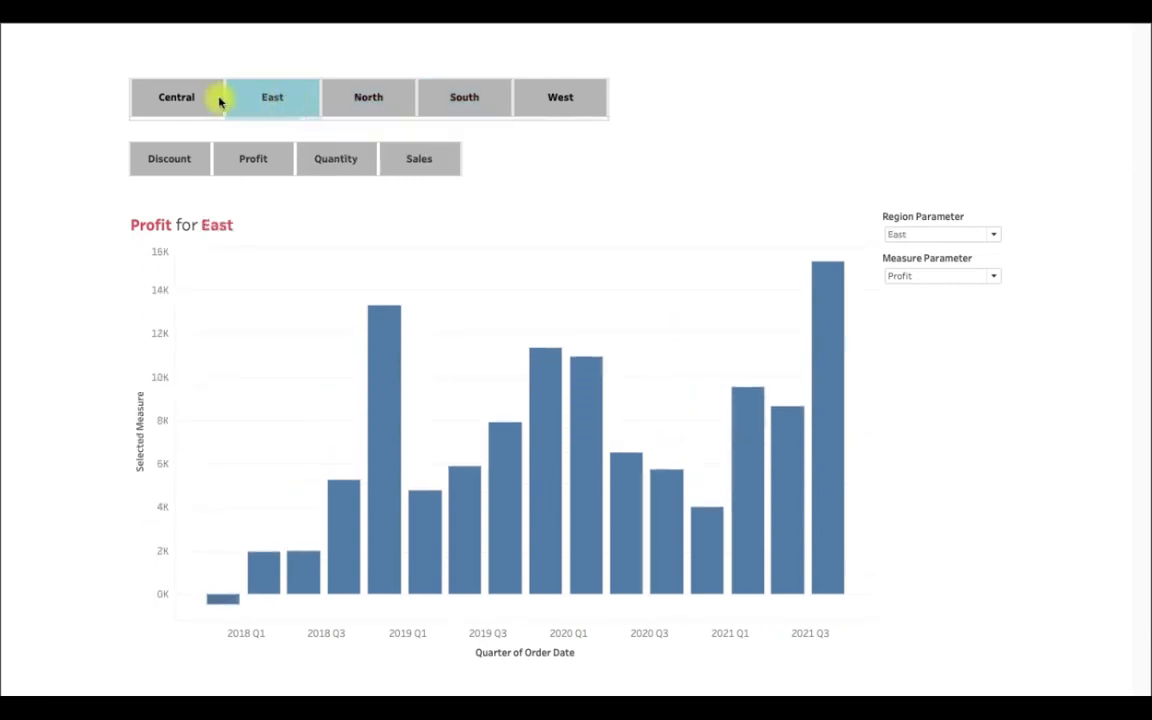
pyautogui.click(189, 97)
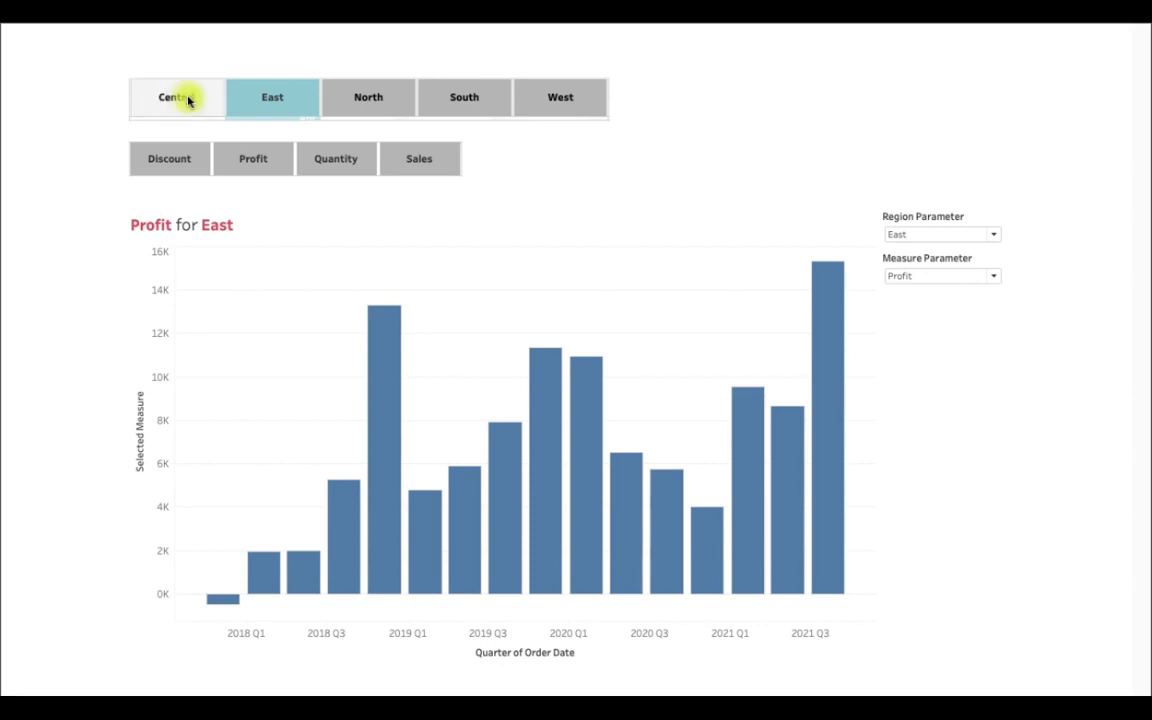
pyautogui.click(625, 105)
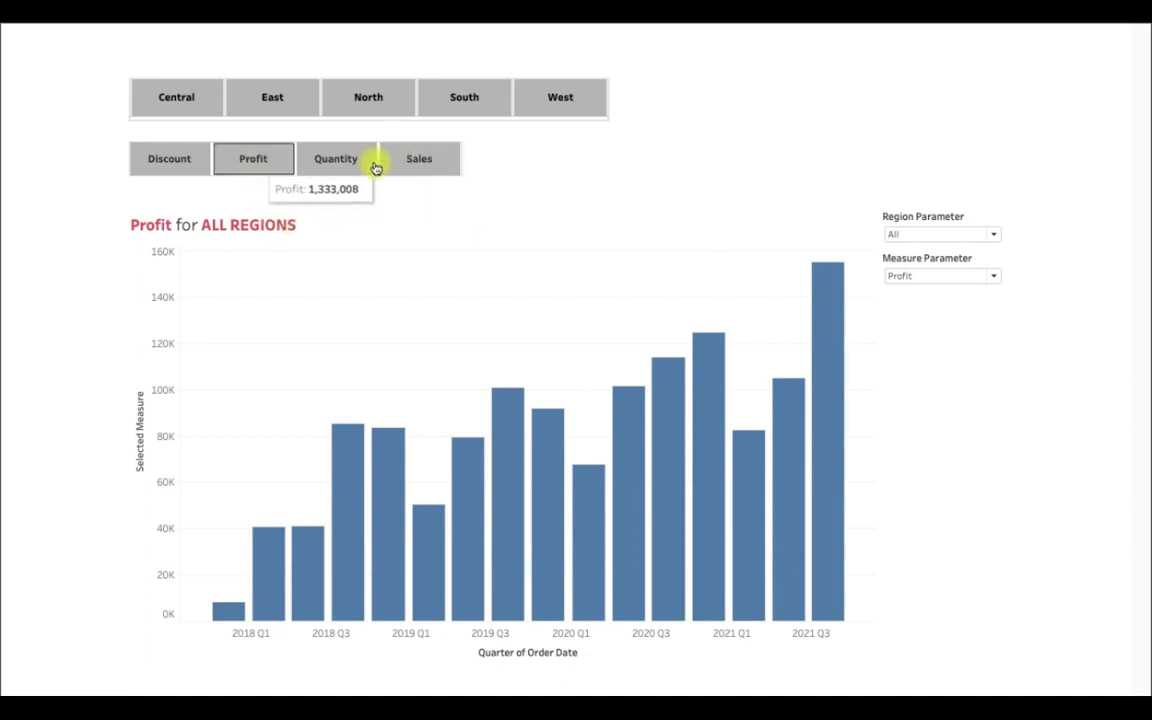
pyautogui.click(410, 163)
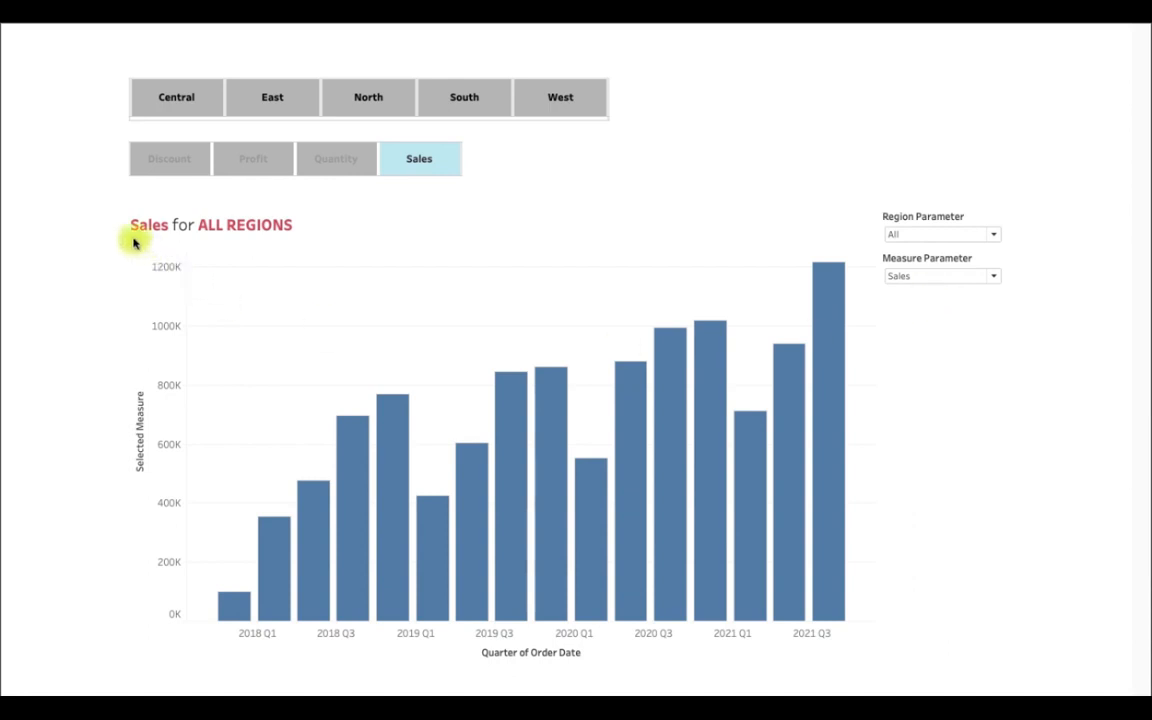
pyautogui.click(553, 106)
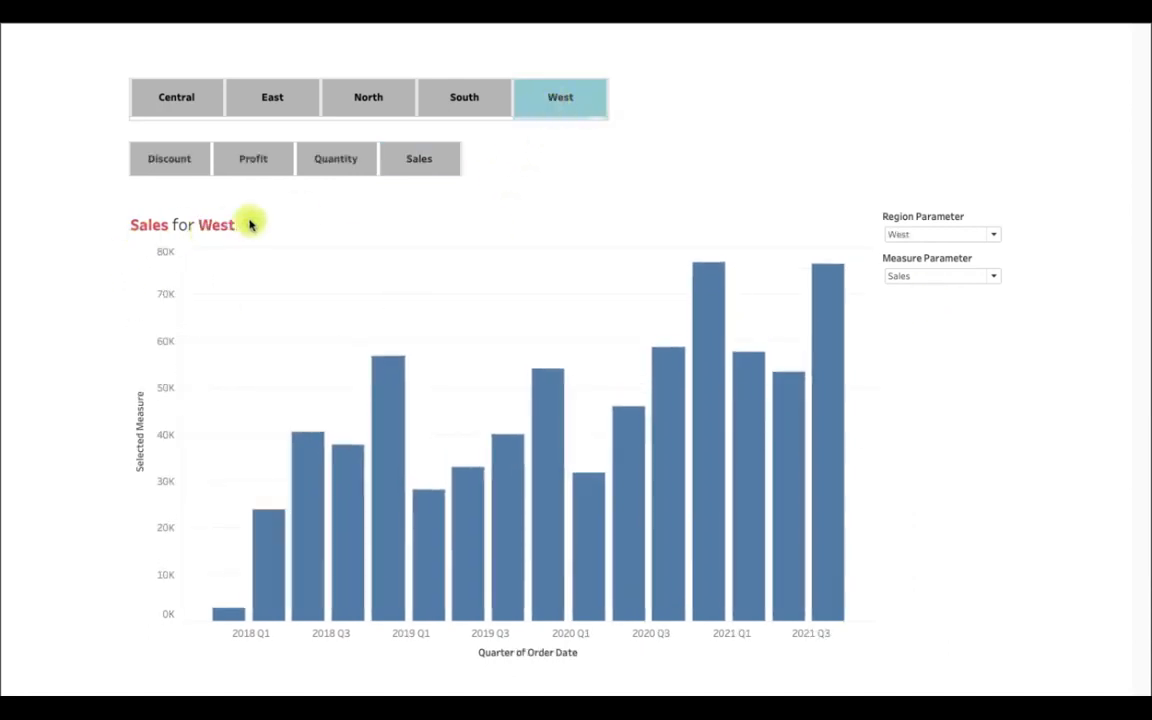